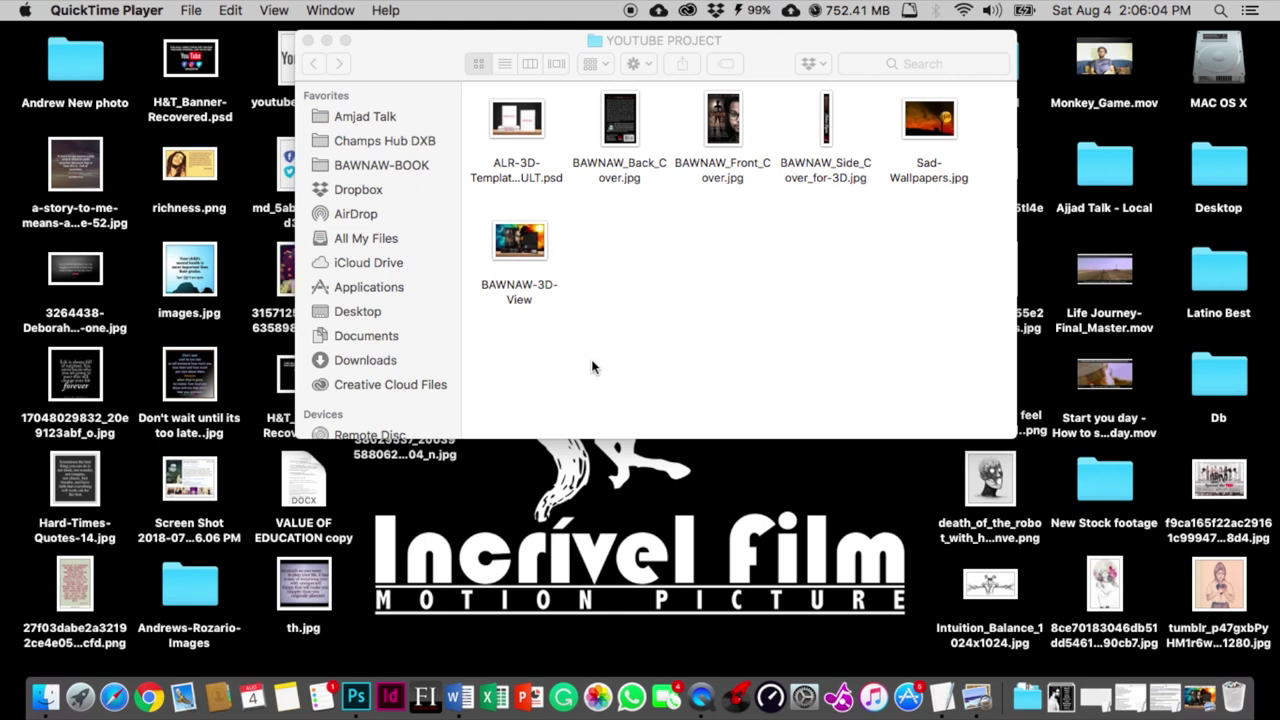
Preview the finished 3D book mockup image and the front cover image
left_click(1208, 692)
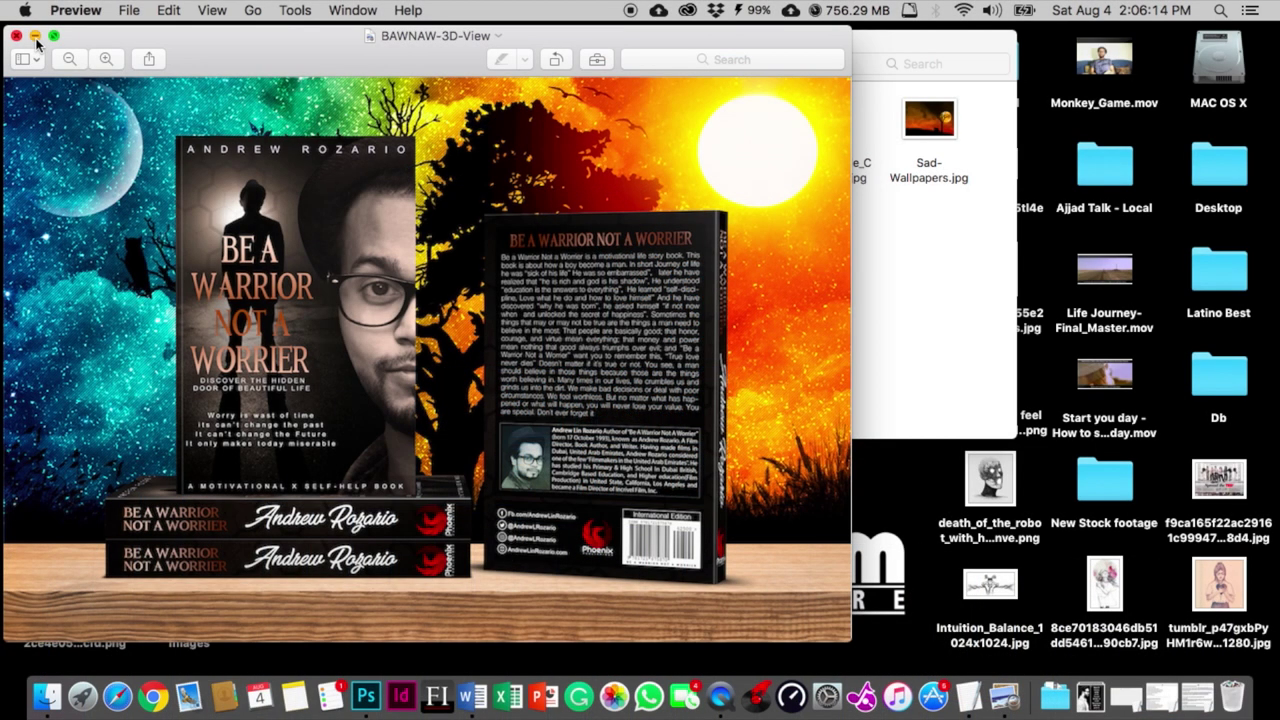
left_click(35, 36)
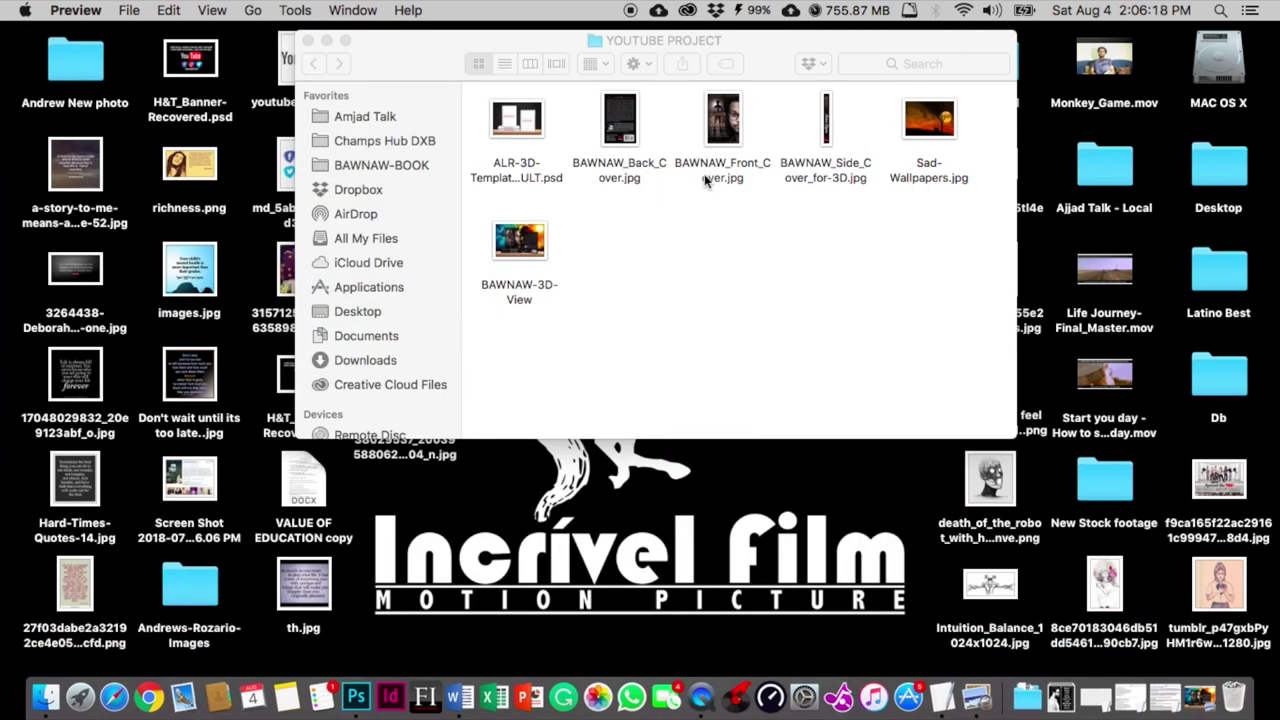
left_click(718, 140)
key("space")
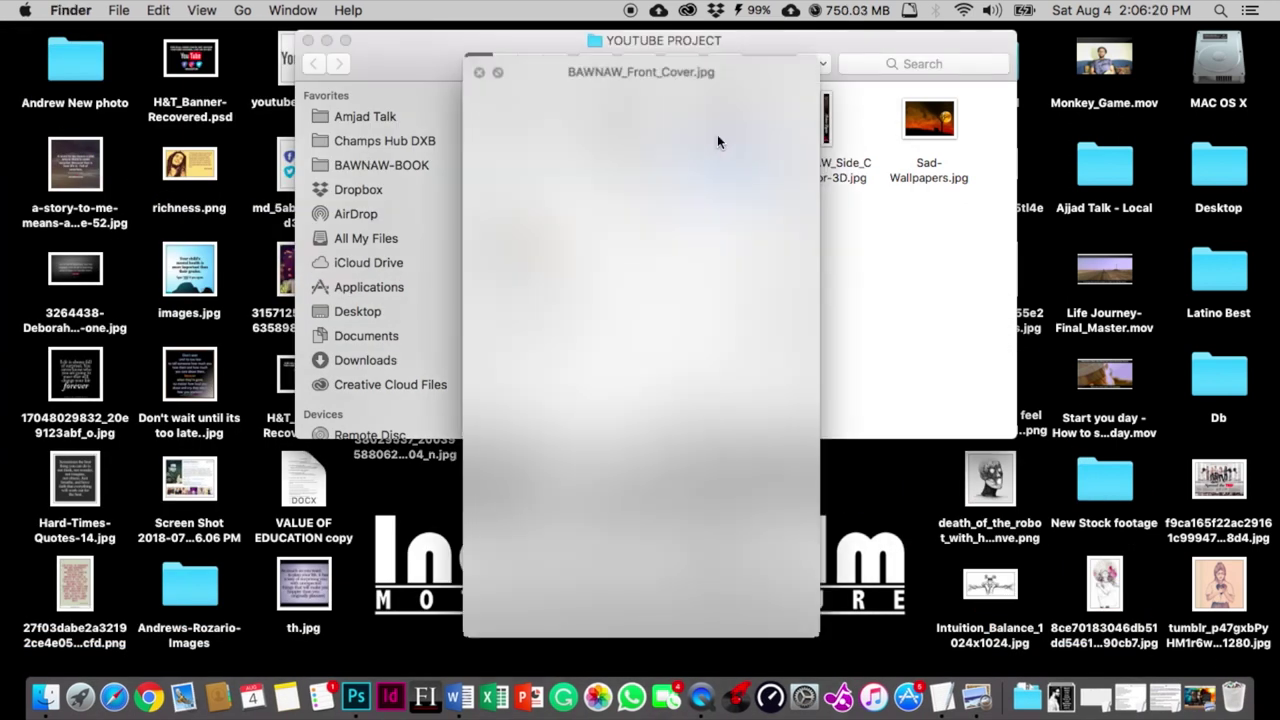
key("space")
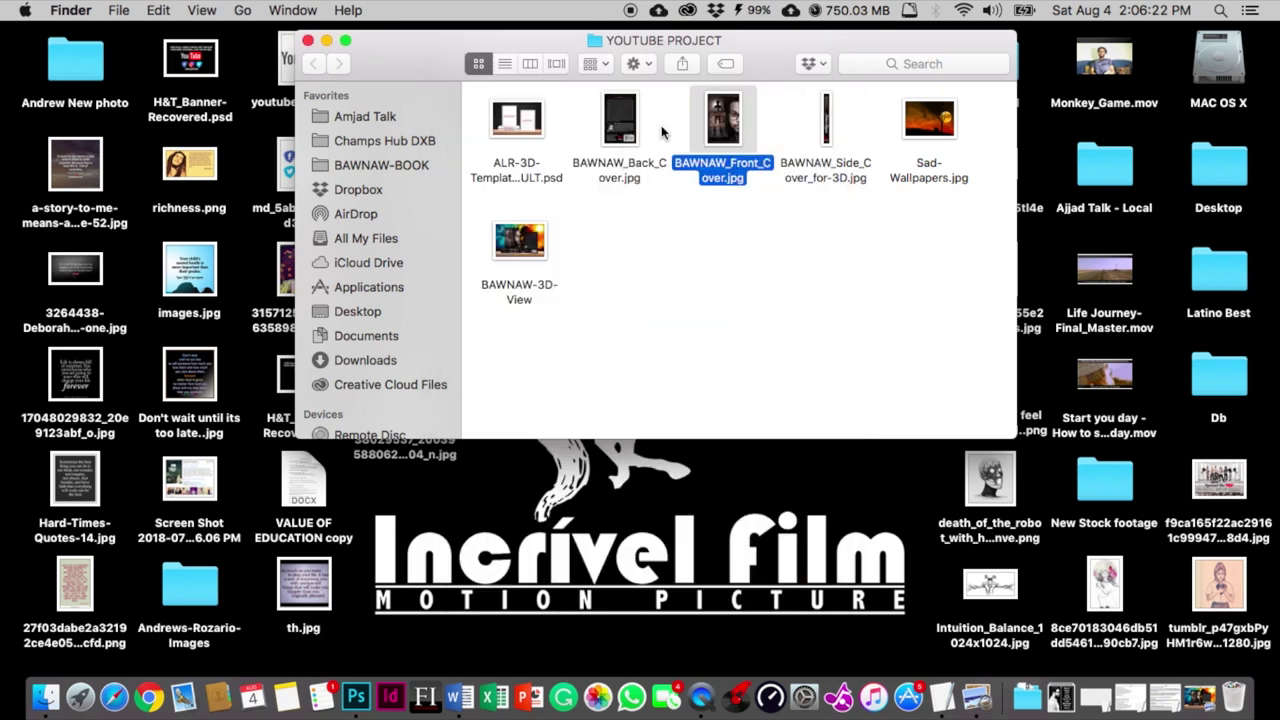
Preview the back cover, side cover and Sad-Wallpapers background images
left_click(612, 120)
key("space")
key("space")
left_click(826, 116)
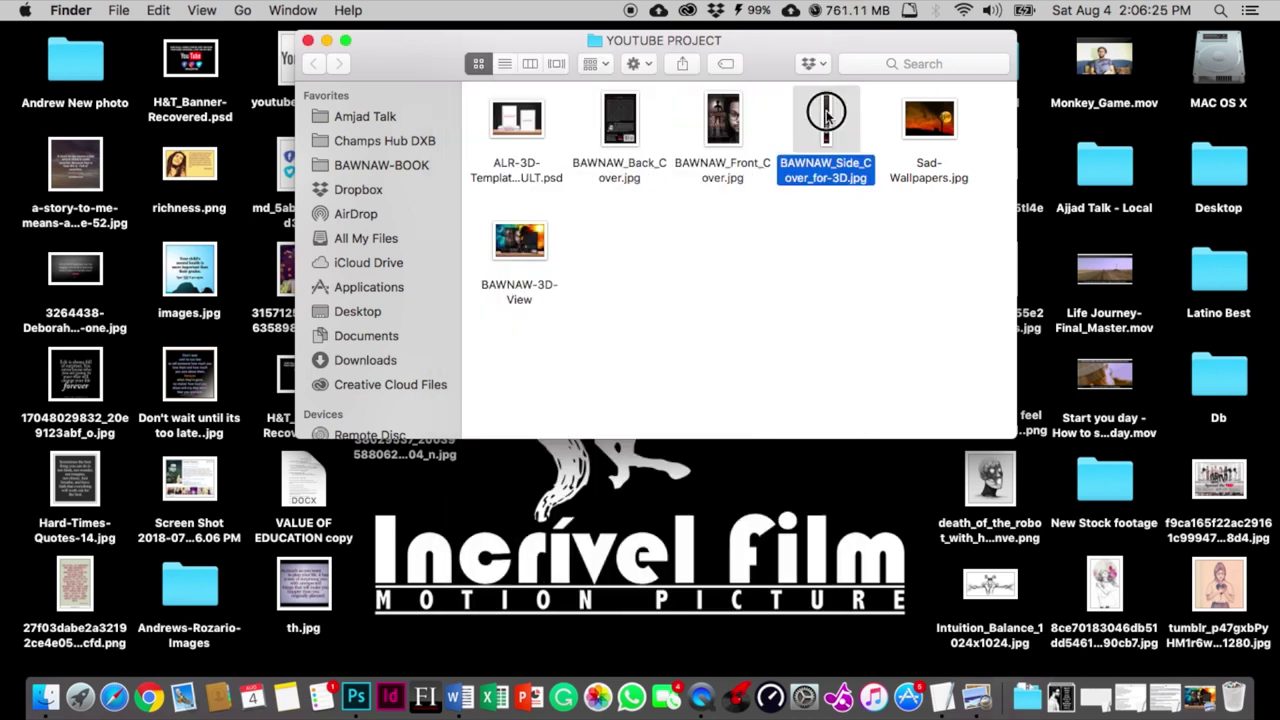
key("space")
key("space")
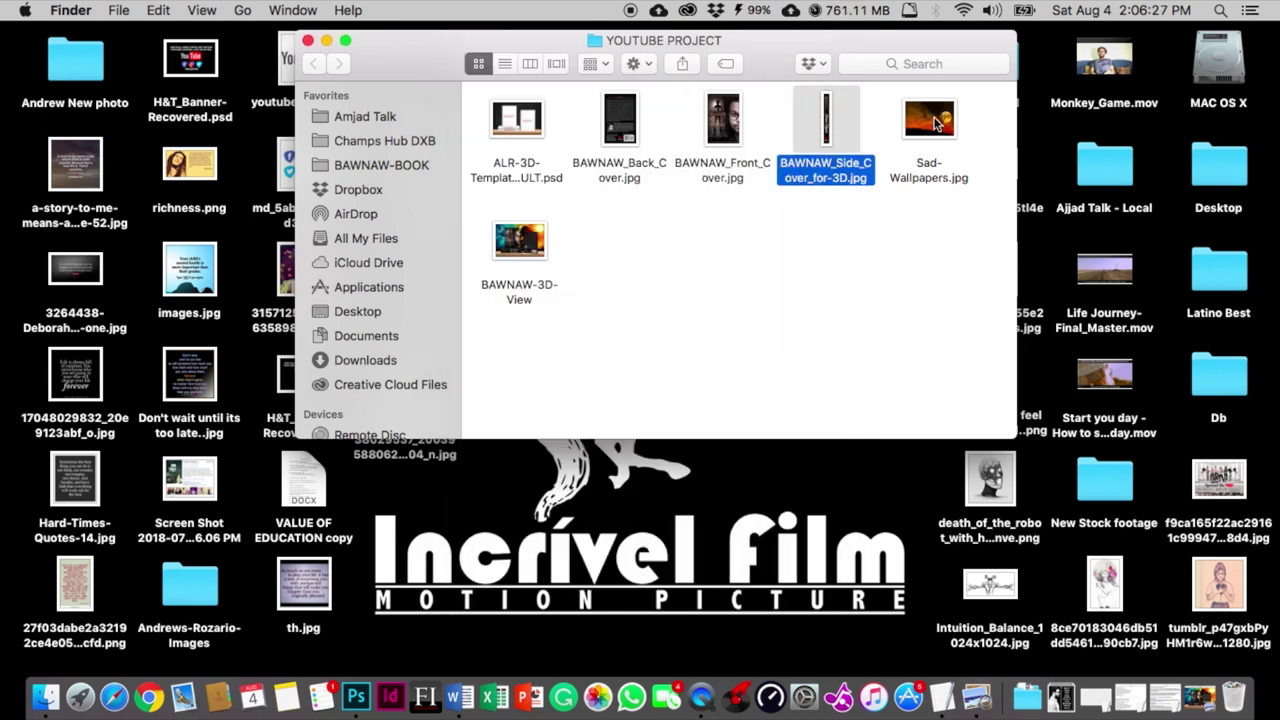
left_click(933, 120)
key("space")
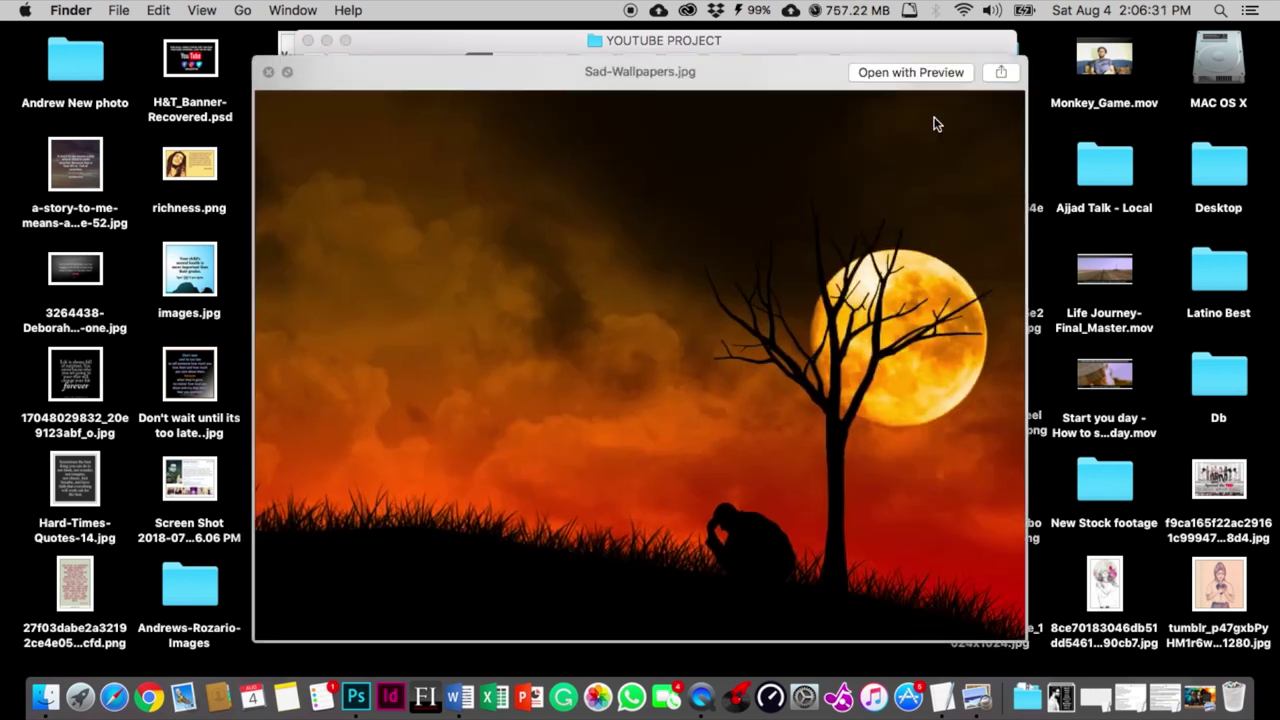
key("space")
Select the back, front and side cover files together, then deselect them
left_click(671, 221)
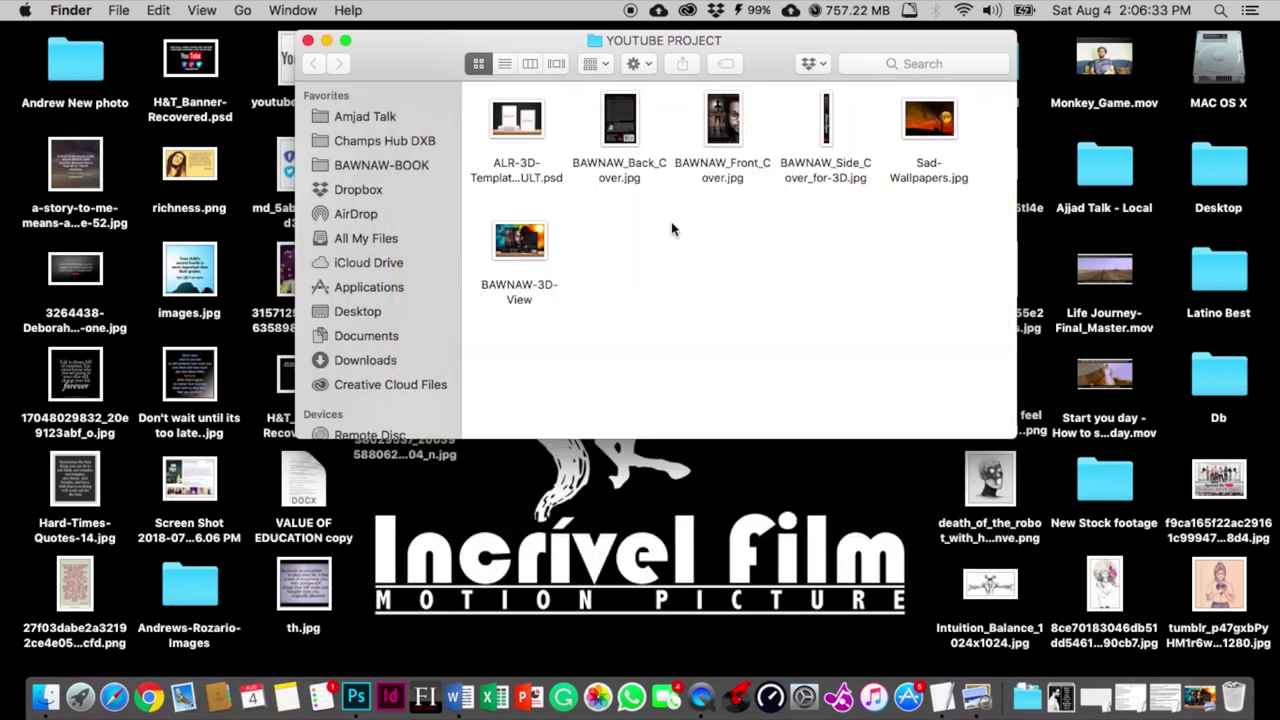
left_click(612, 125)
left_click(722, 122, "super")
left_click(838, 122, "super")
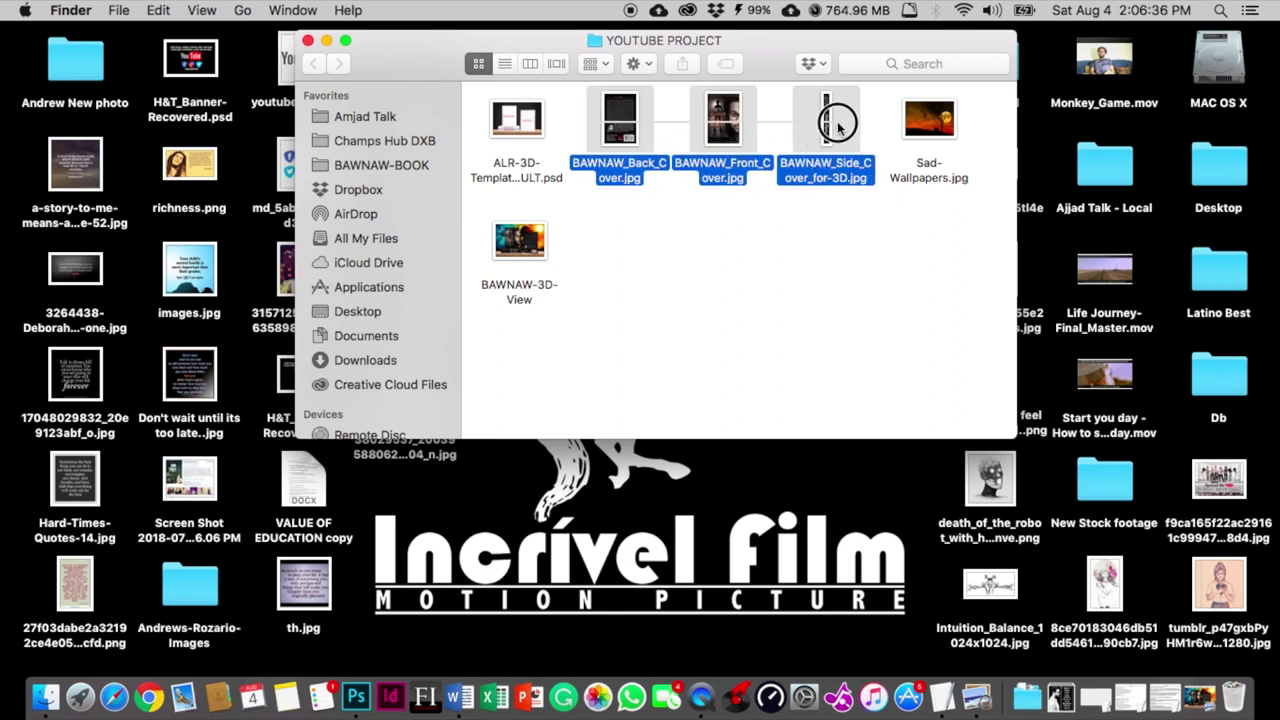
left_click(800, 240)
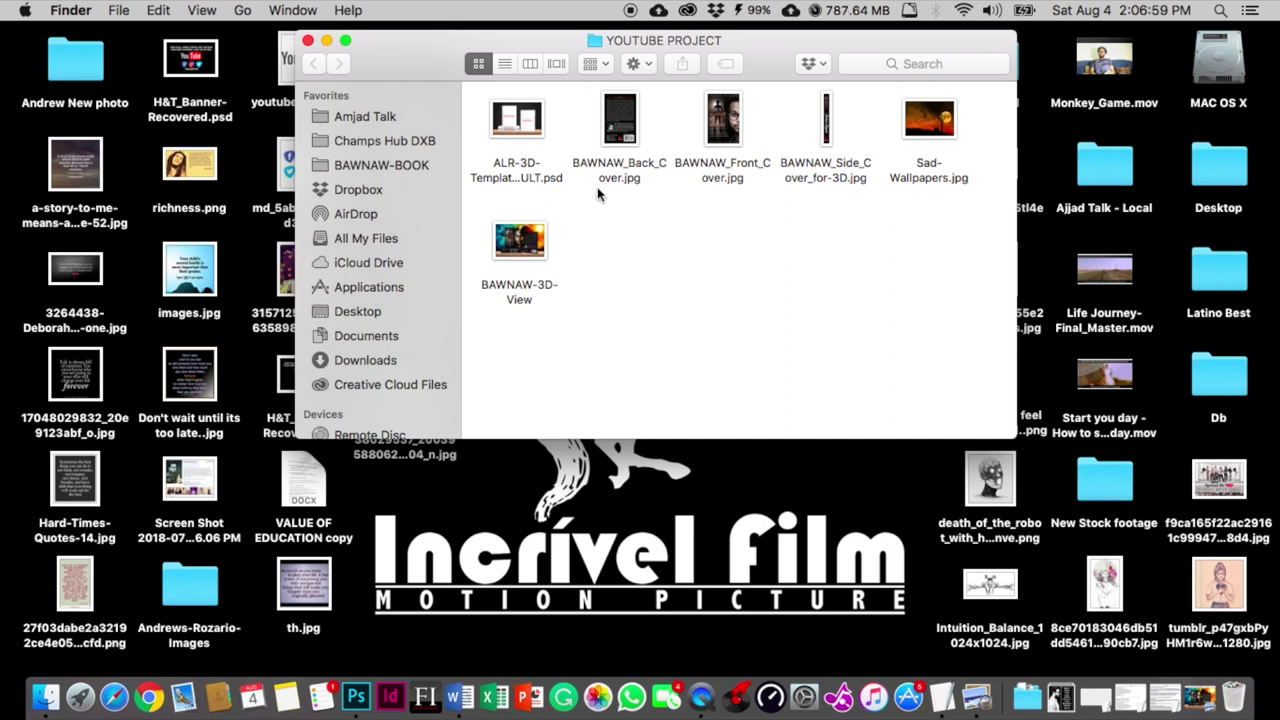
Preview the ALR-3D template psd and open it in Photoshop
left_click(537, 132)
key("space")
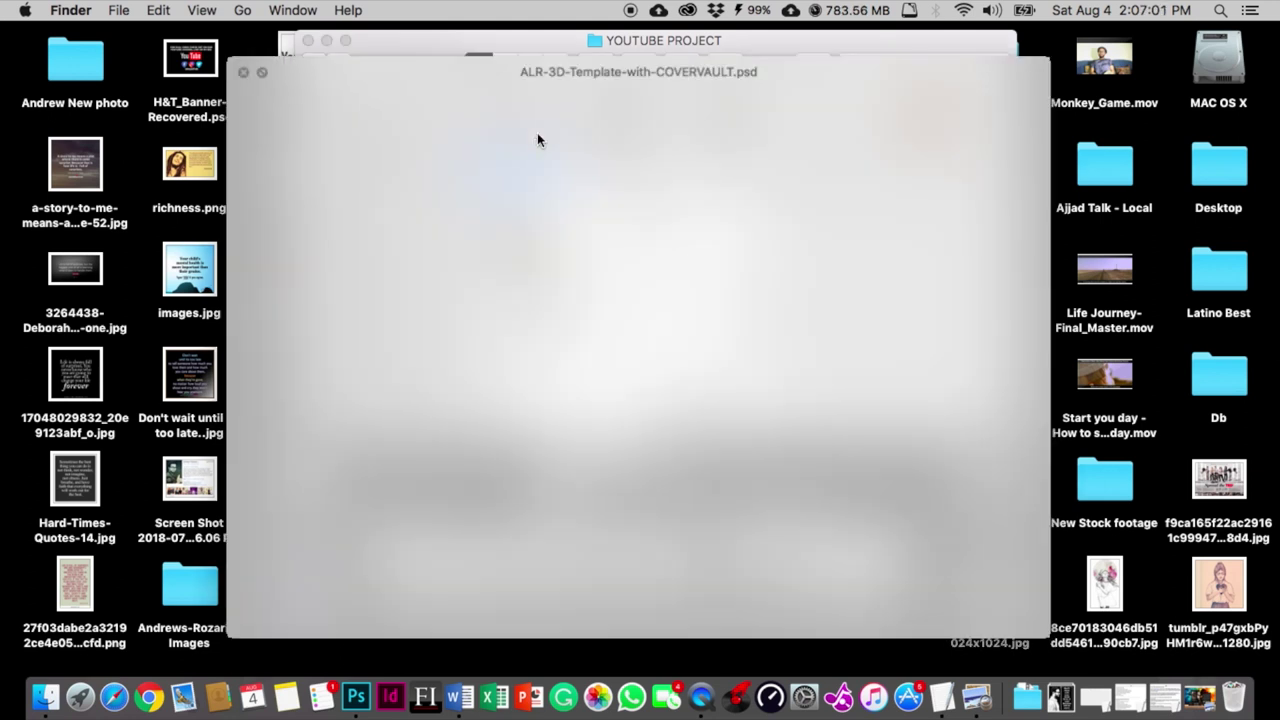
key("space")
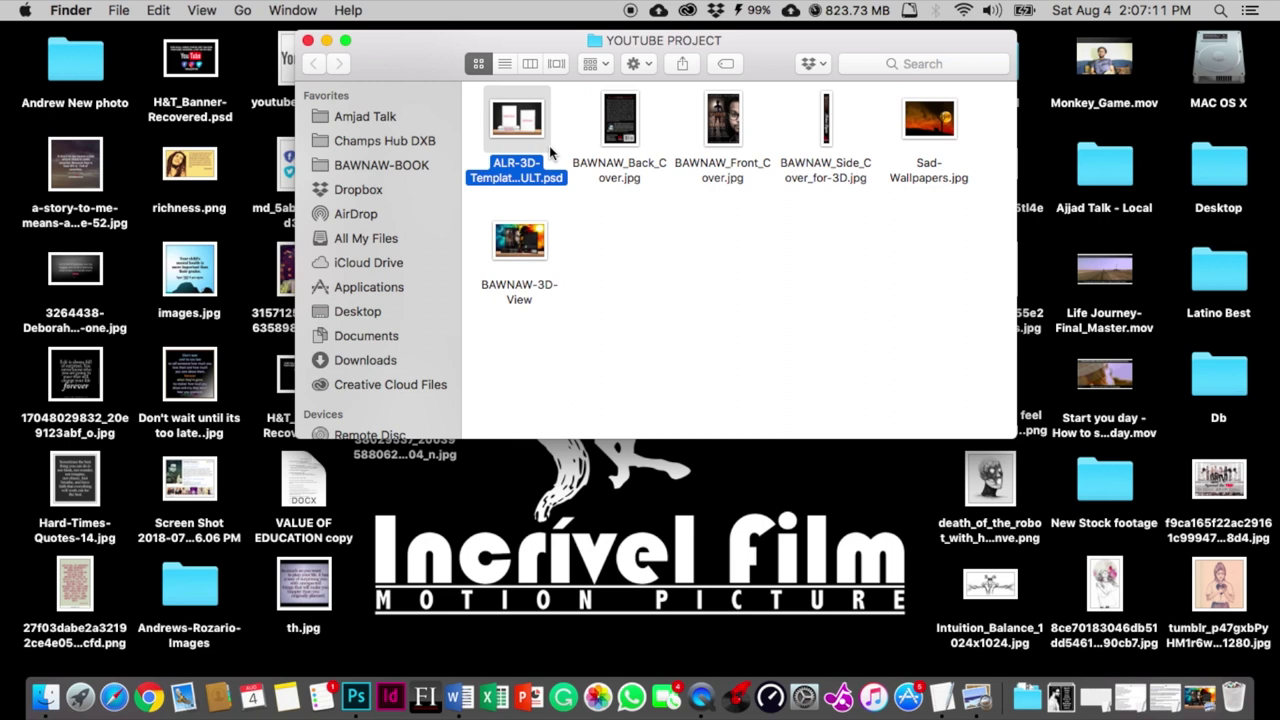
double_click(520, 128)
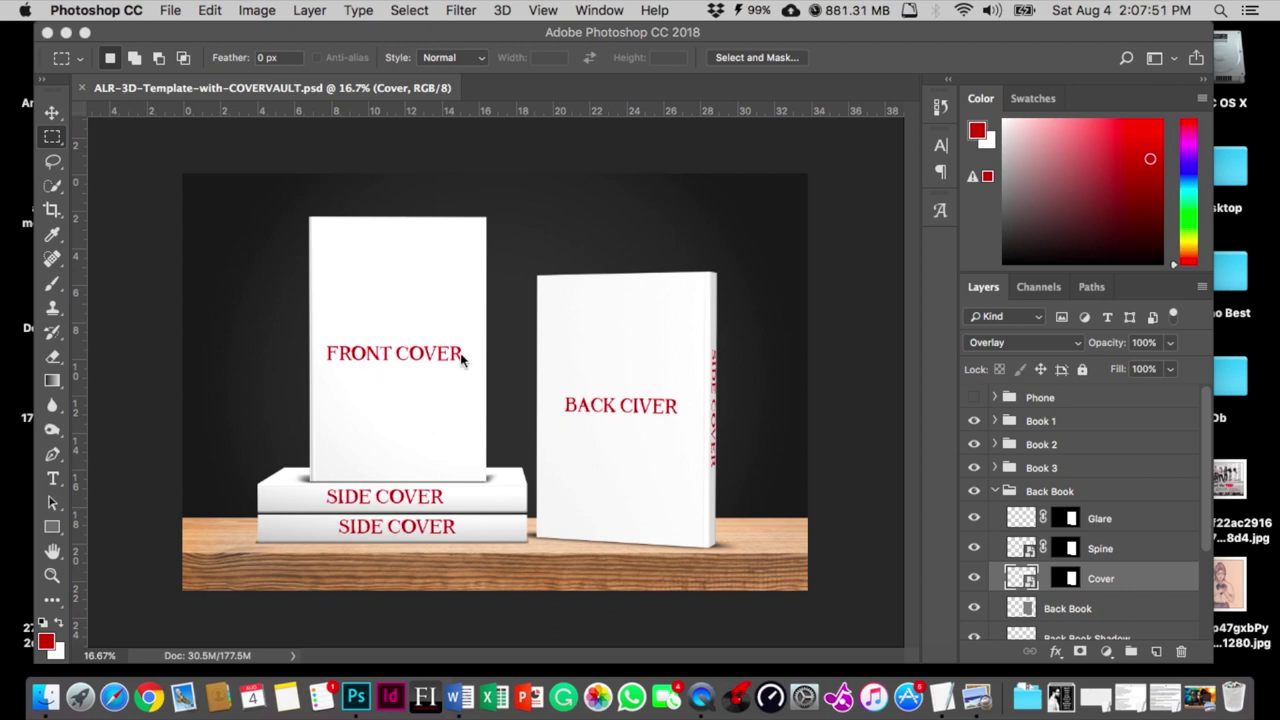
Collapse Back Book, keep the Phone group hidden, and select Book 1's Cover layer
left_click(997, 490)
left_click(995, 490)
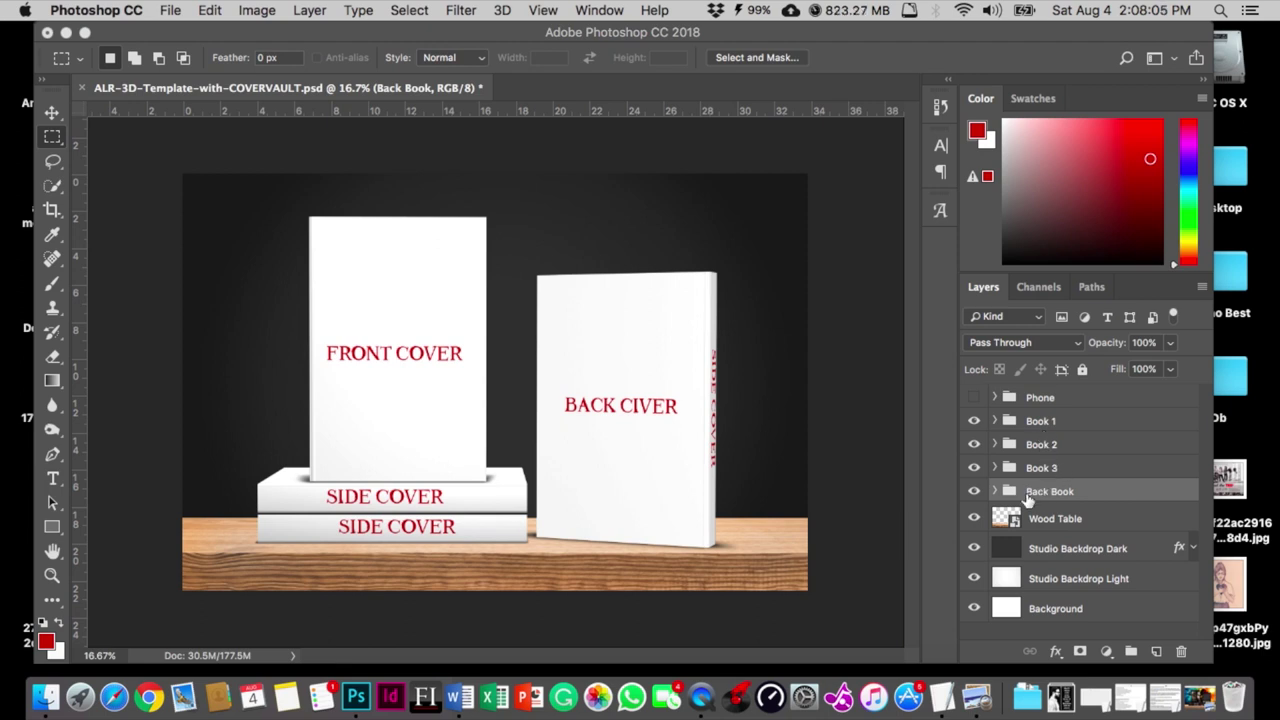
left_click(974, 401)
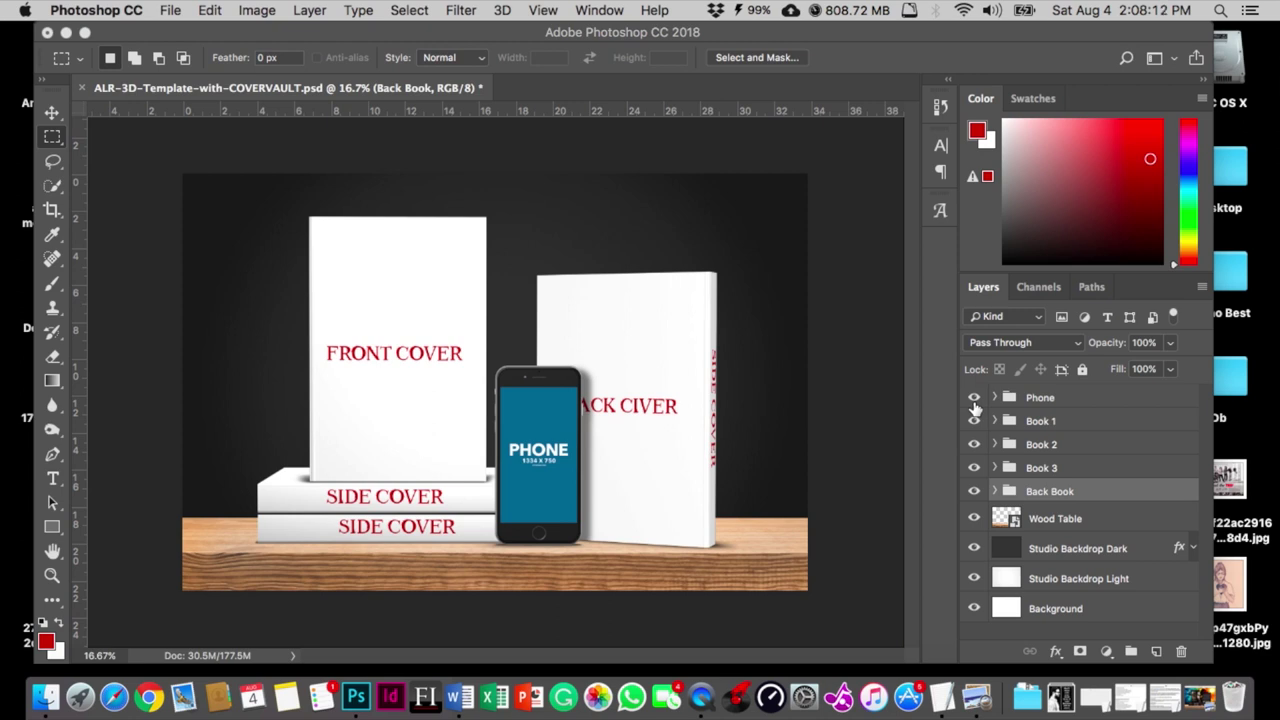
left_click(974, 400)
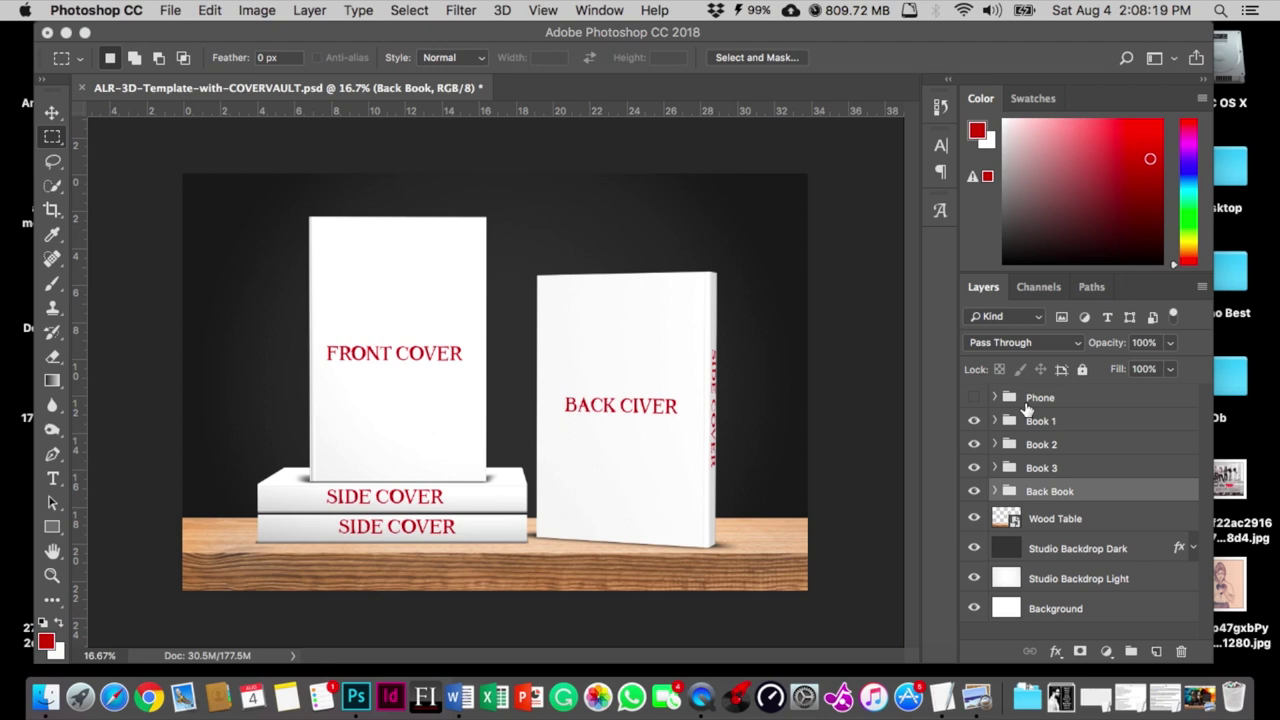
left_click(1031, 426)
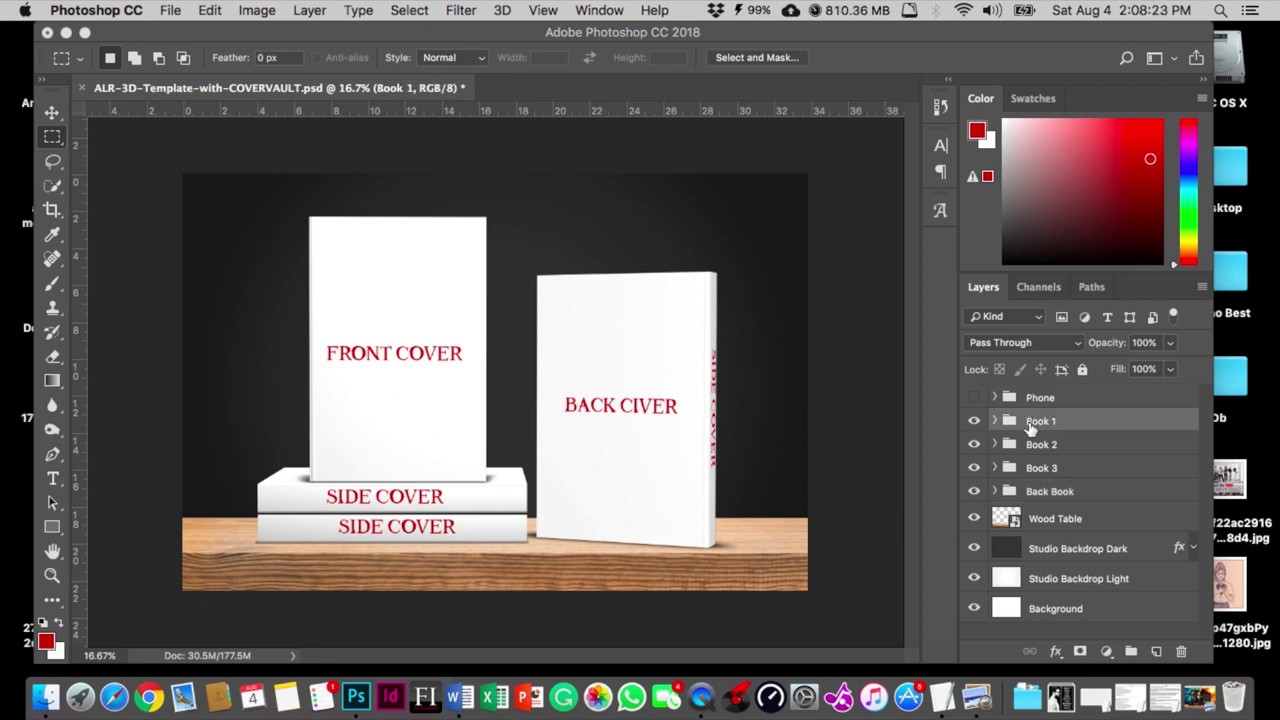
left_click(995, 421)
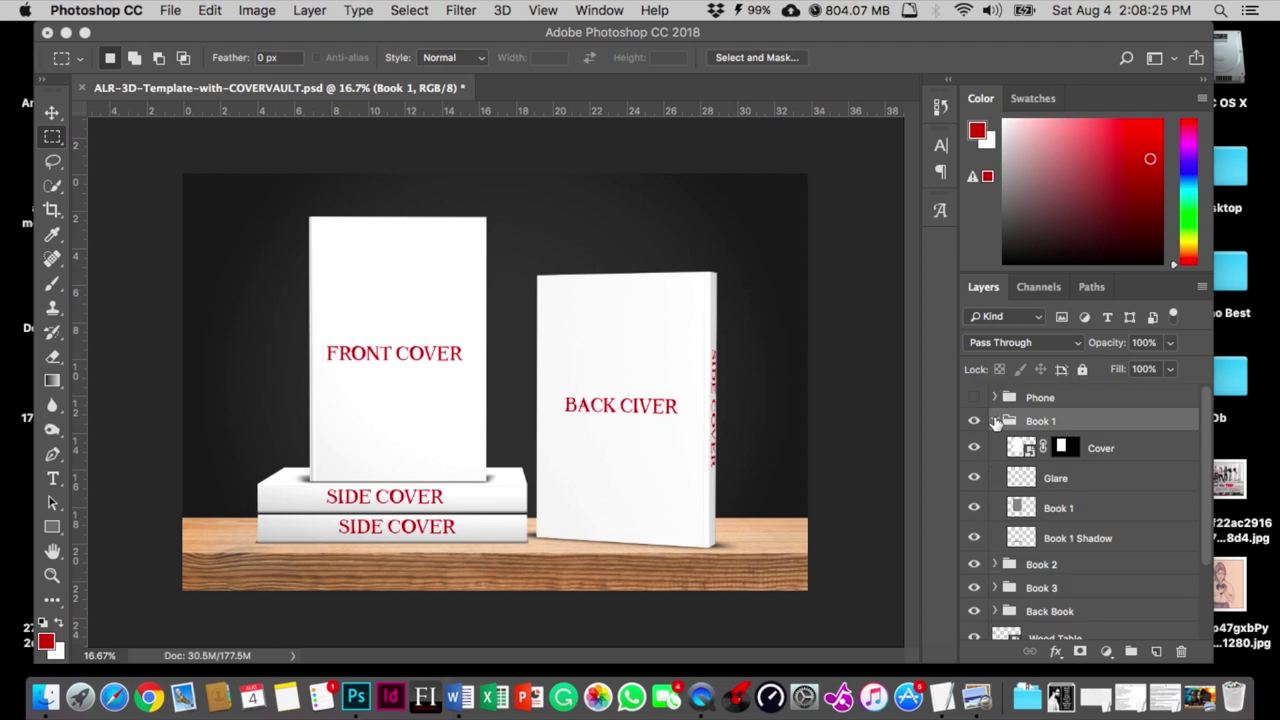
left_click(1020, 449)
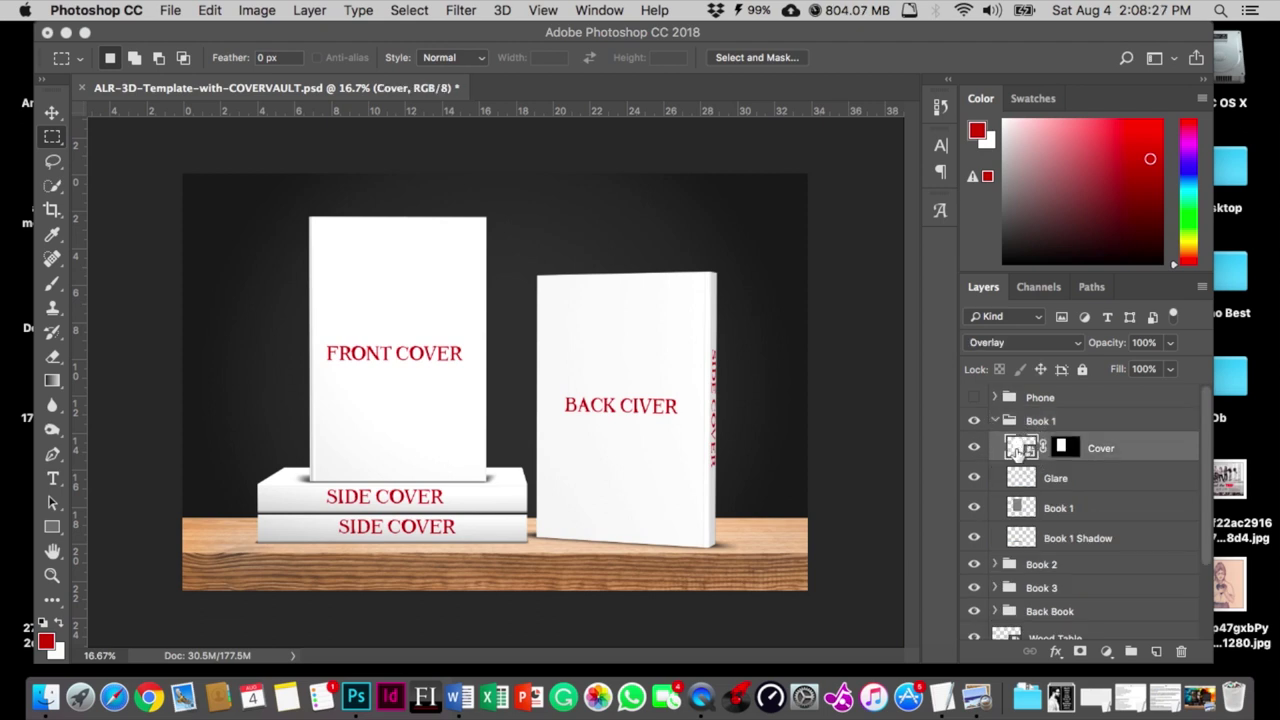
Open the Cover smart object as Layer 3.psb, then return to the YOUTUBE PROJECT folder
double_click(1020, 449)
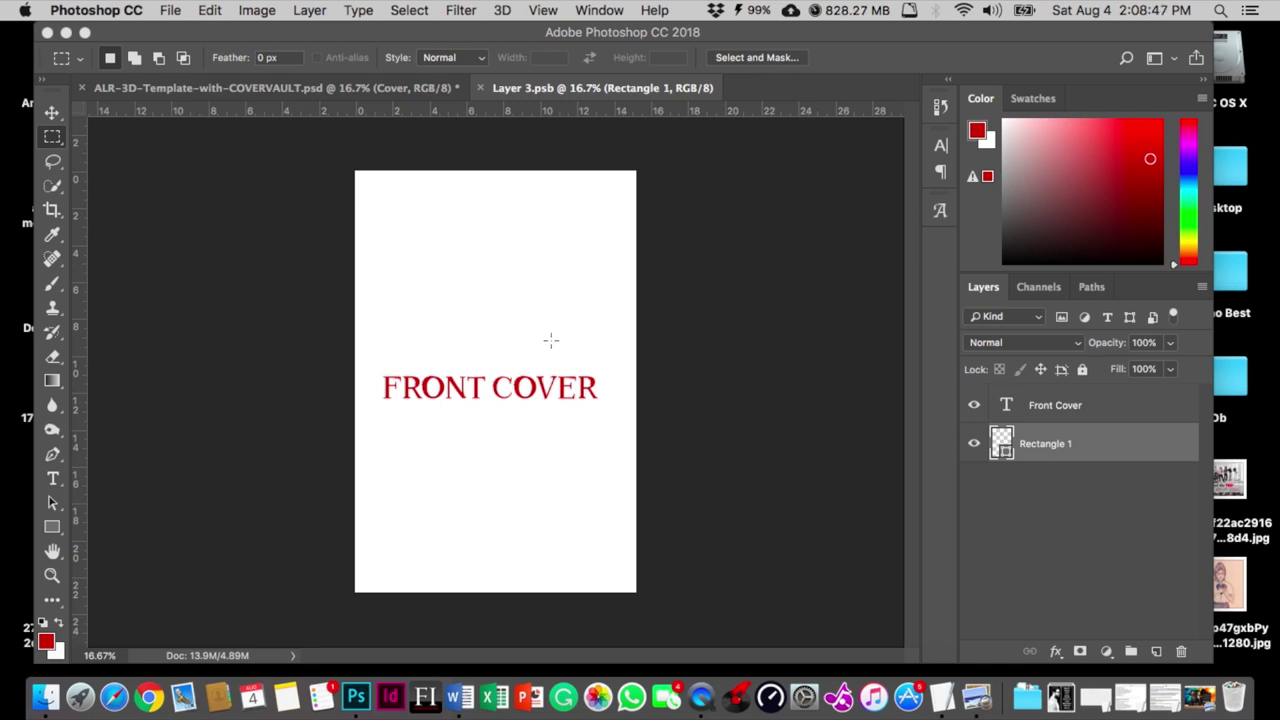
left_click(170, 10)
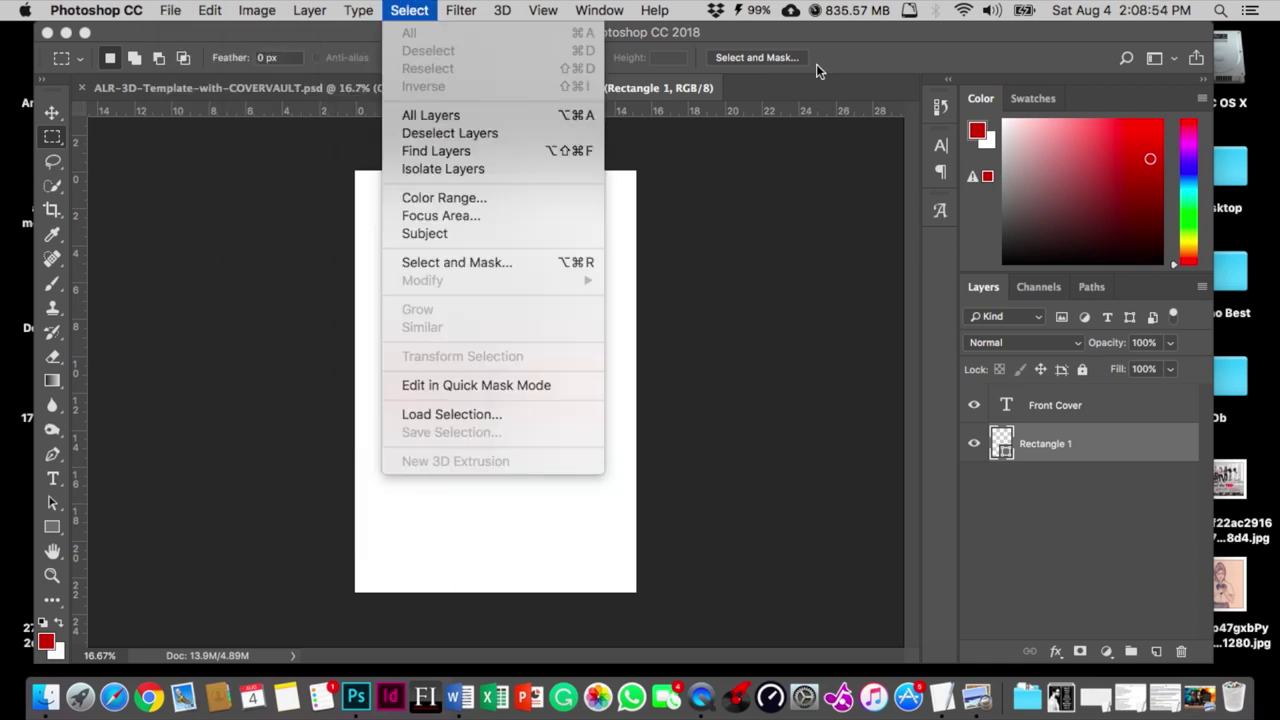
left_click(786, 37)
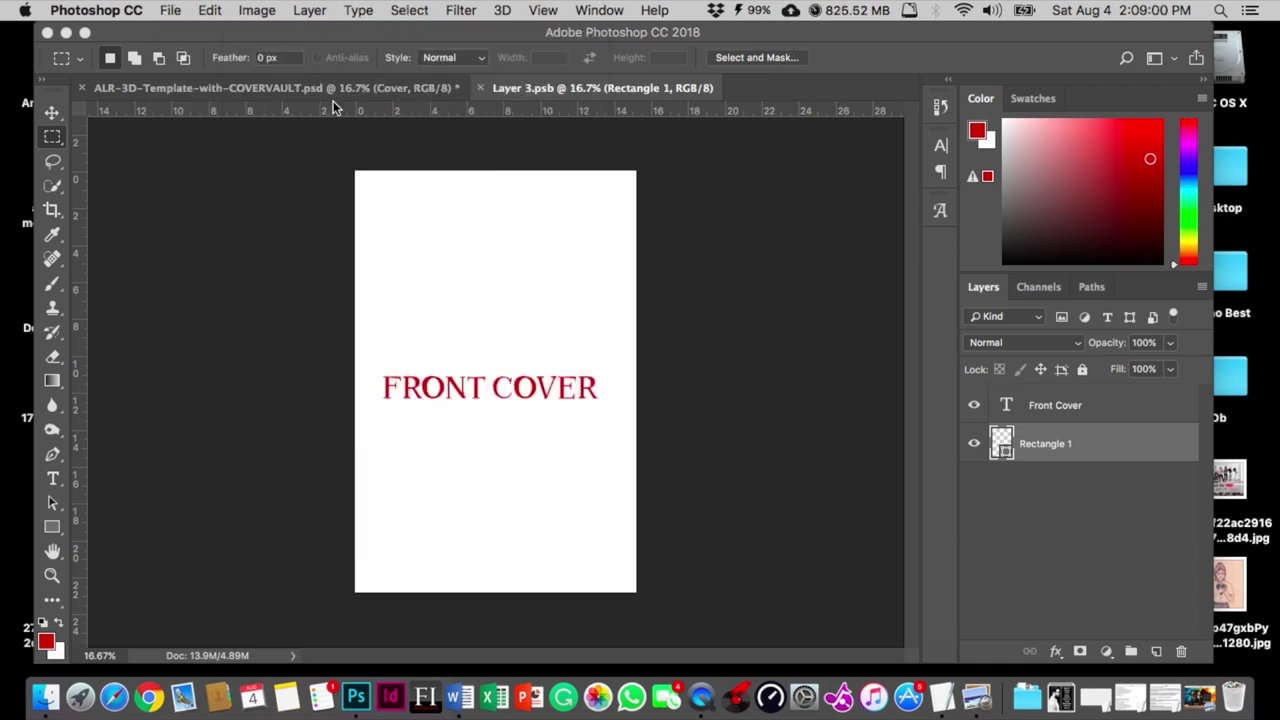
key("super+s")
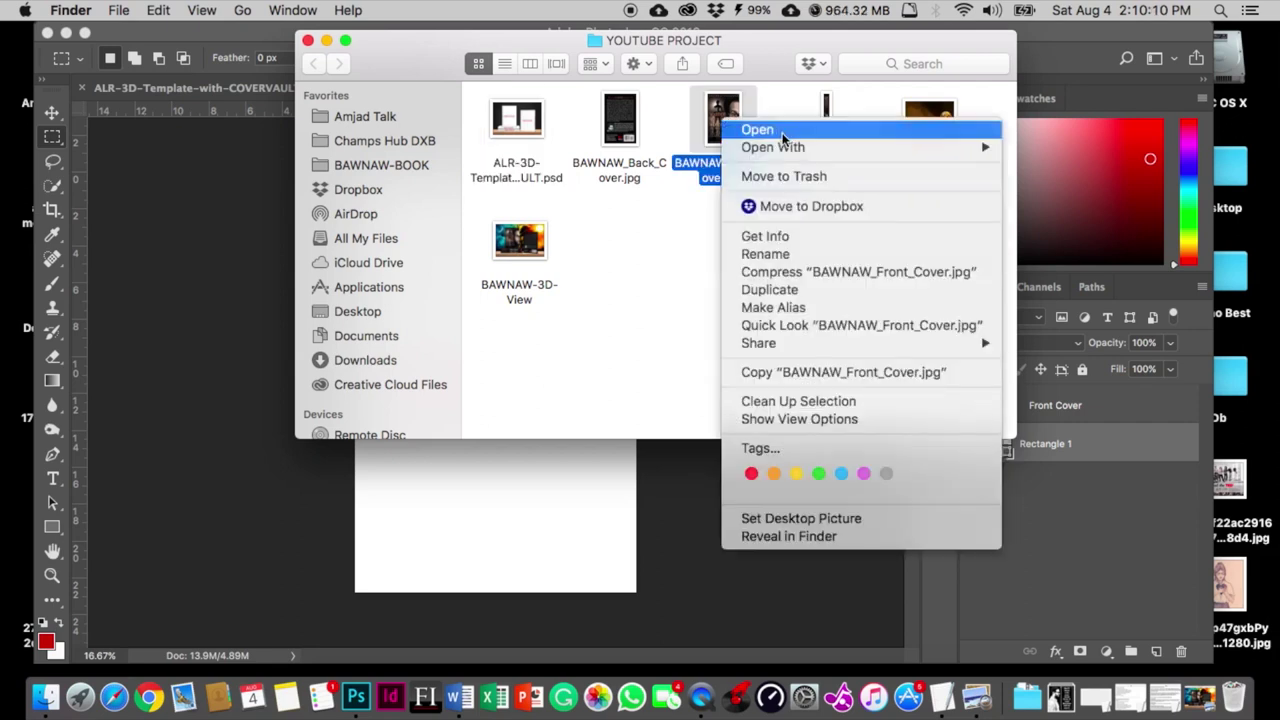
Open the BAWNAW front cover image in Photoshop and copy the whole artwork
mouse_move(800, 147)
left_click(1100, 176)
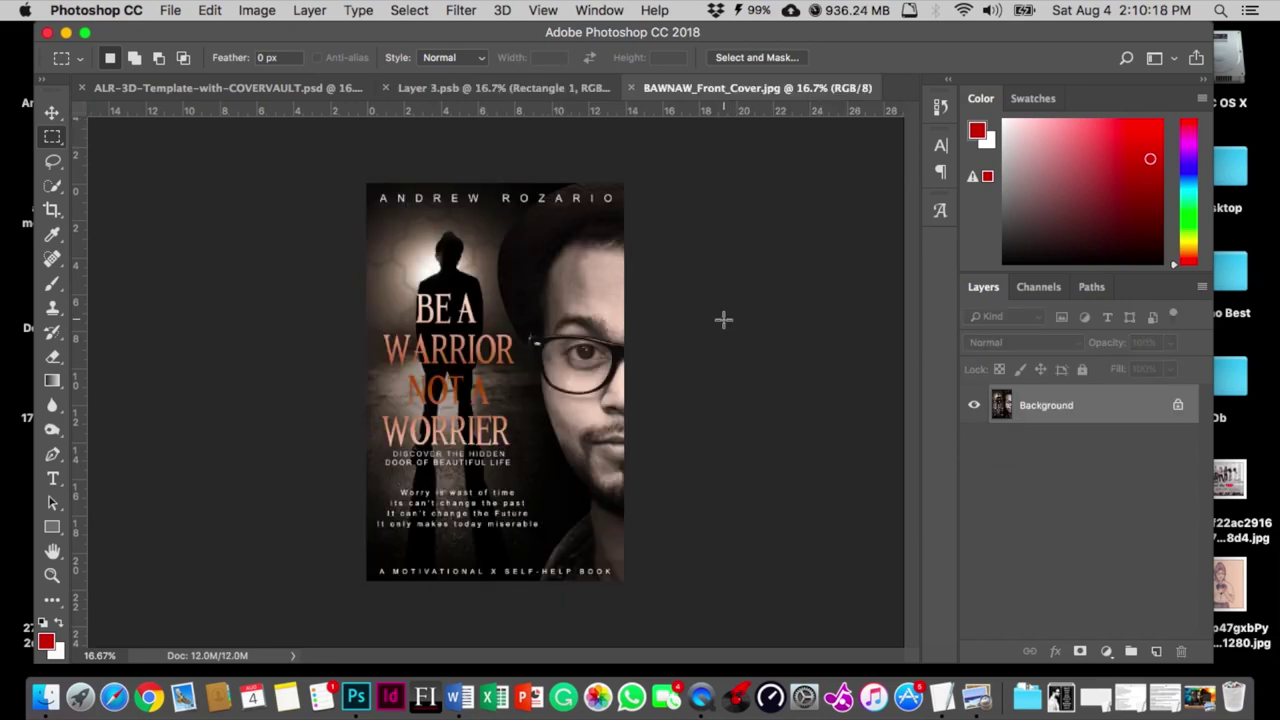
key("super+a")
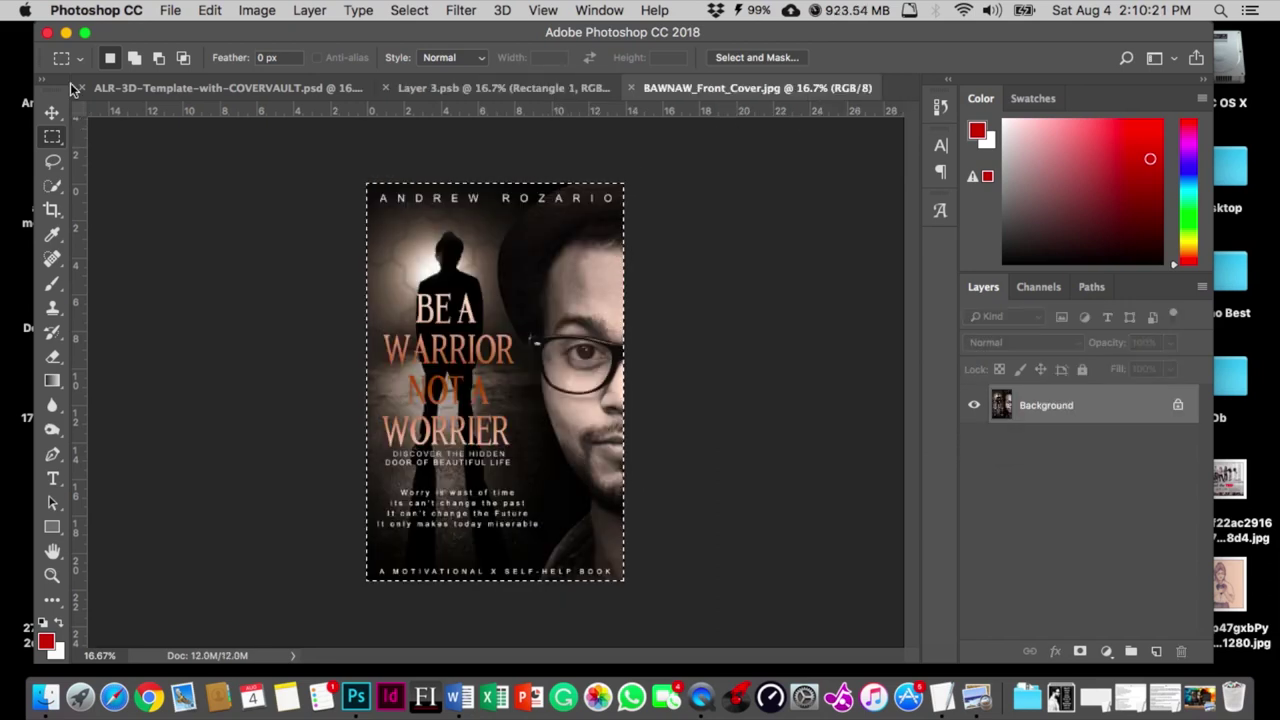
left_click_drag(408, 183, 745, 705)
key("super+c")
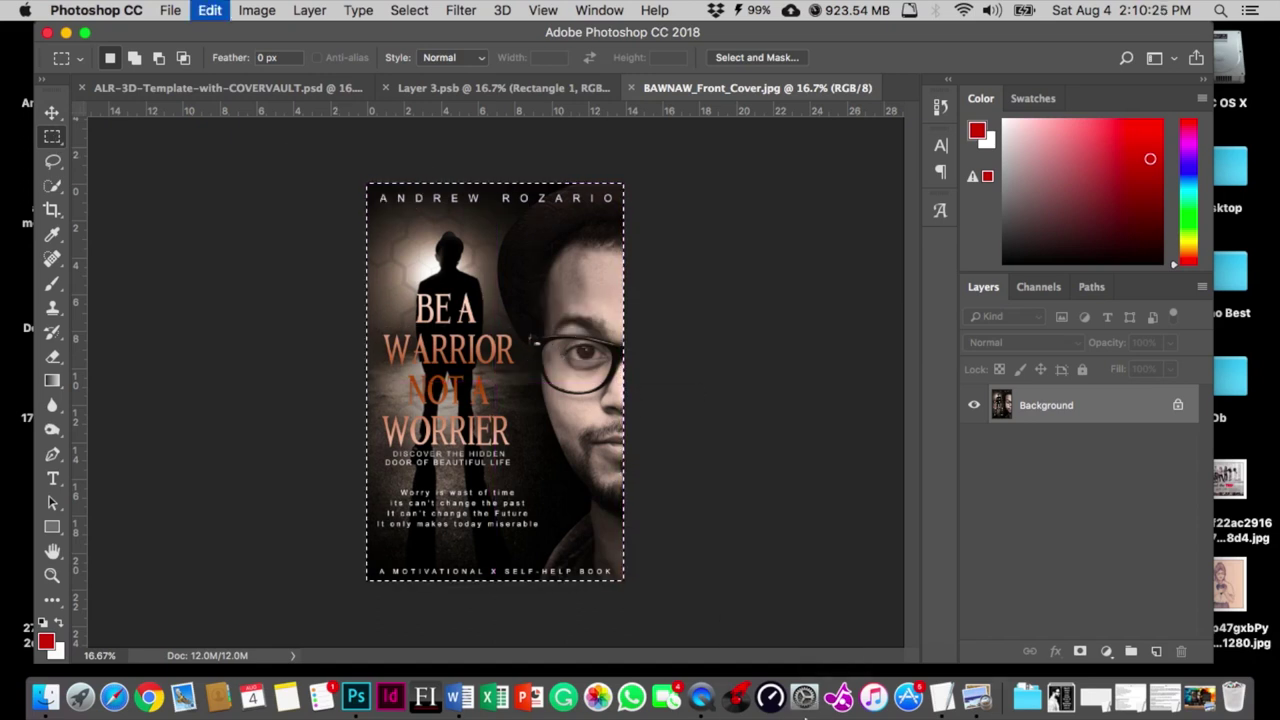
Paste the artwork into Layer 3.psb and delete the Front Cover and Rectangle 1 layers
left_click(433, 84)
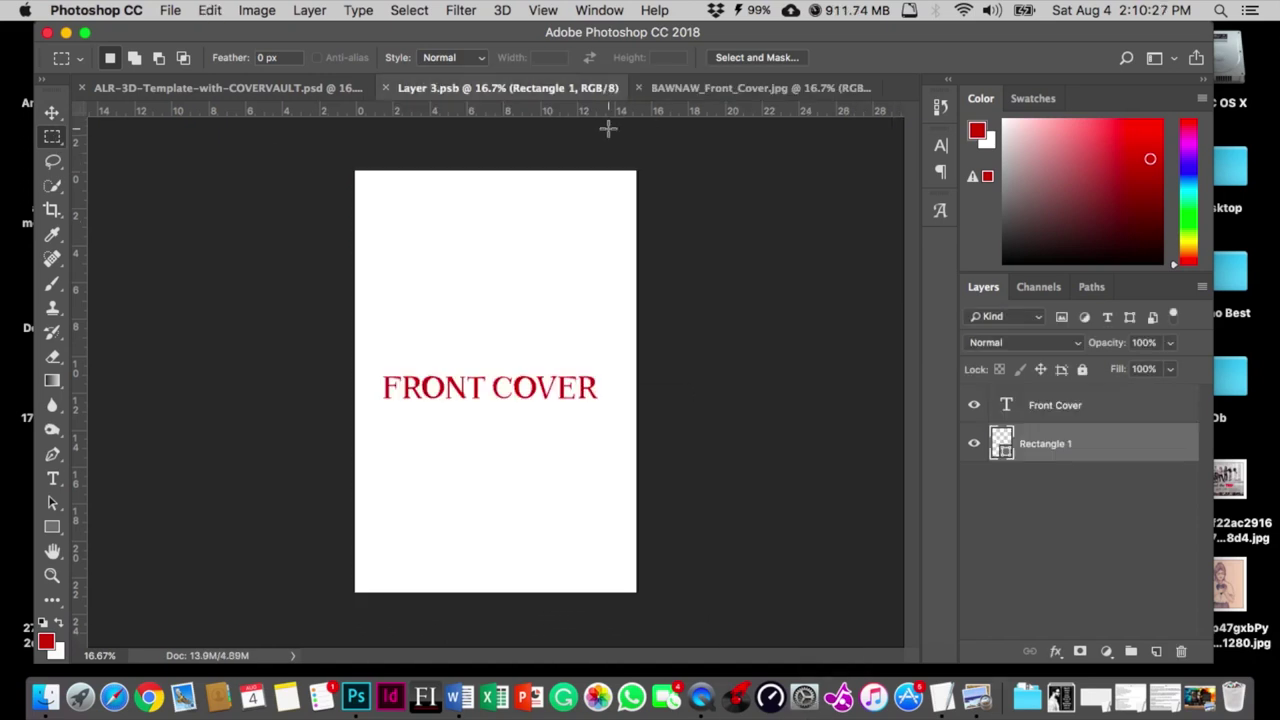
left_click(1010, 414)
left_click(1038, 447, "shift")
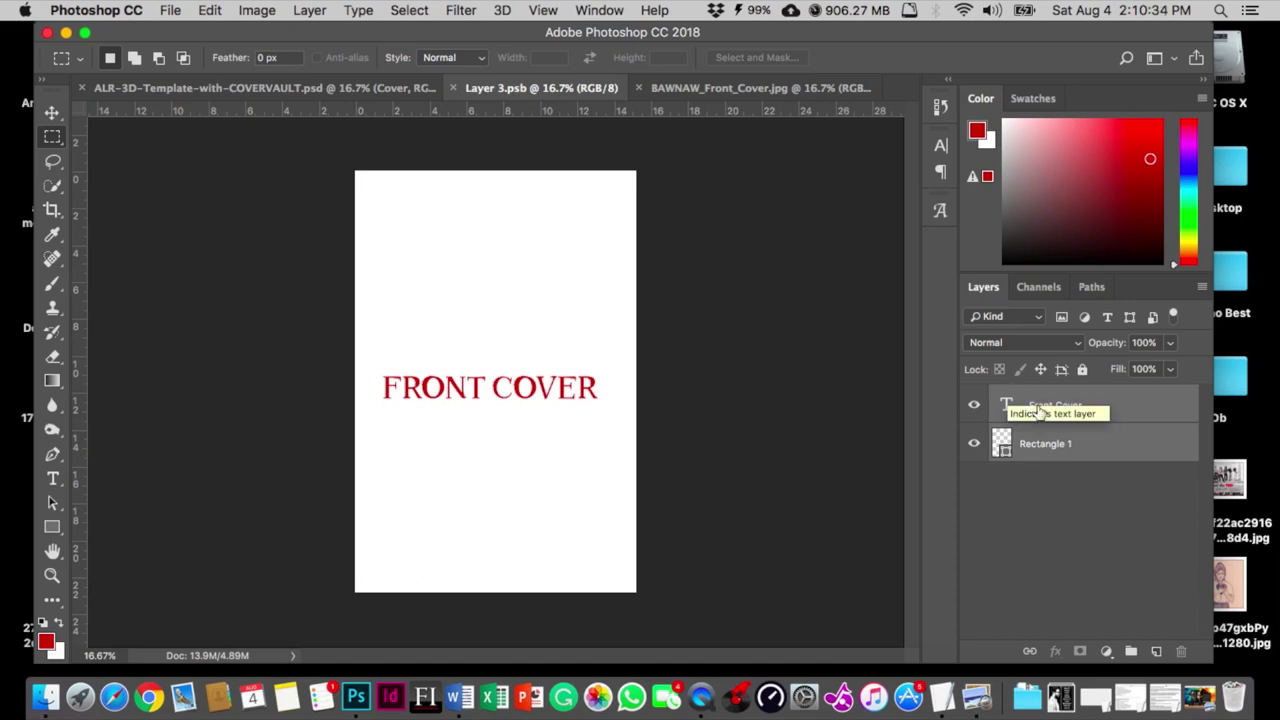
left_click(1038, 410)
key("super+v")
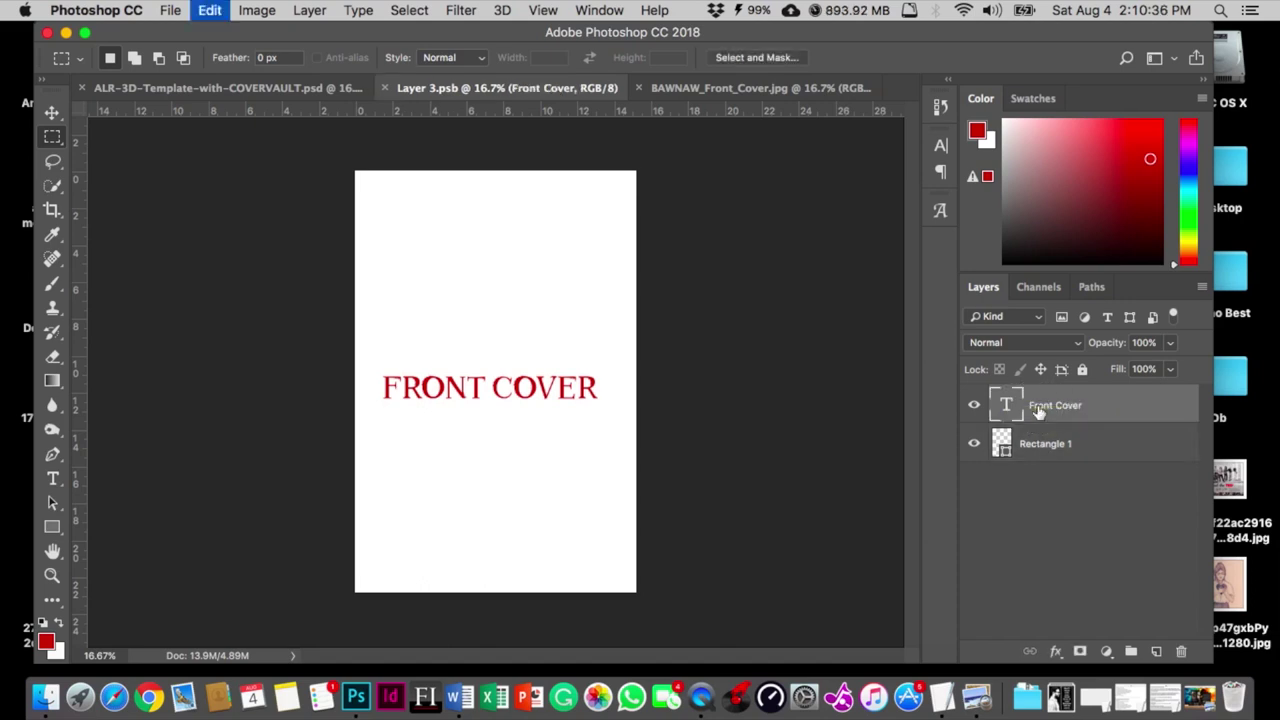
left_click(1052, 500)
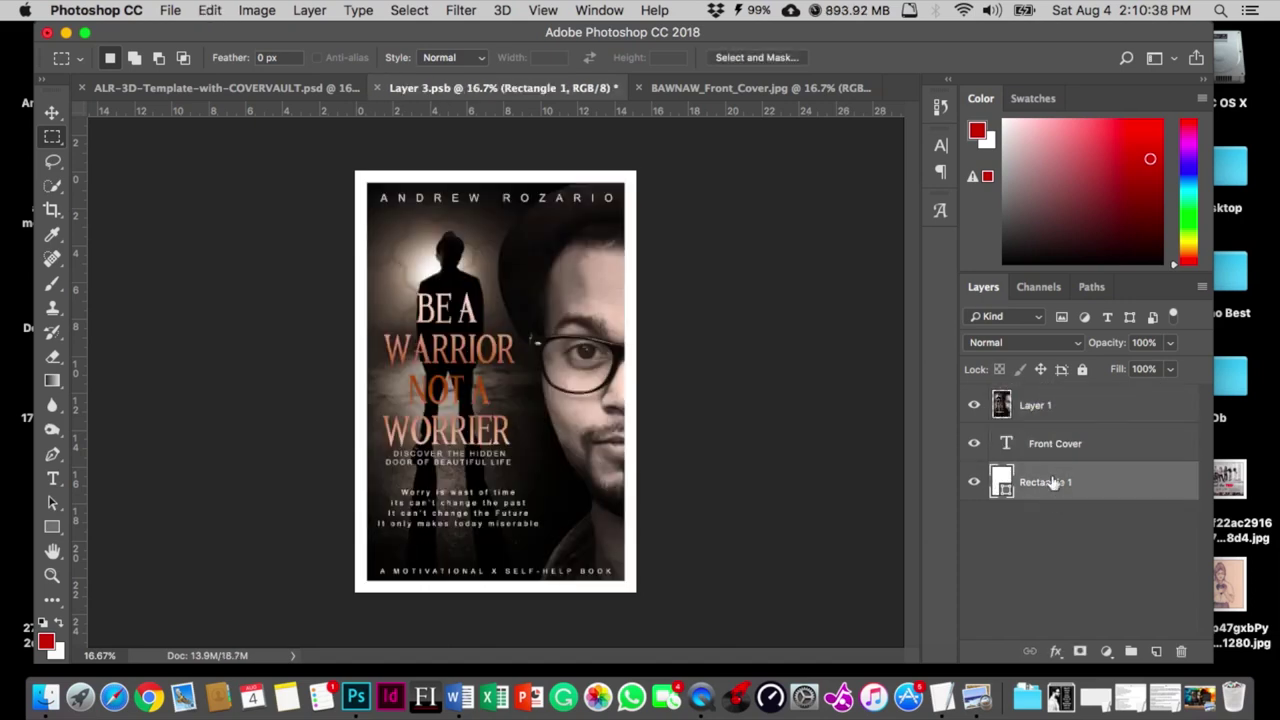
left_click(1048, 445, "shift")
key("Delete")
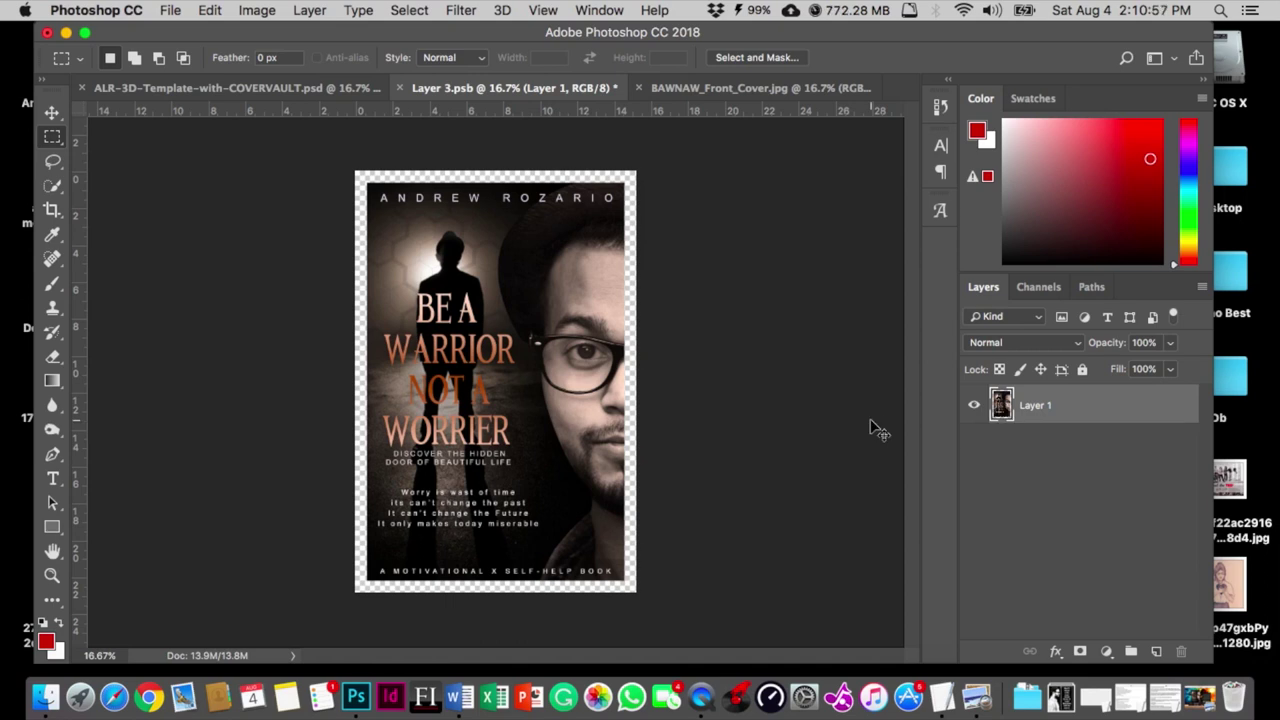
Free Transform the BAWNAW artwork up-left and stretch it to the canvas's right and bottom edges
key("super+t")
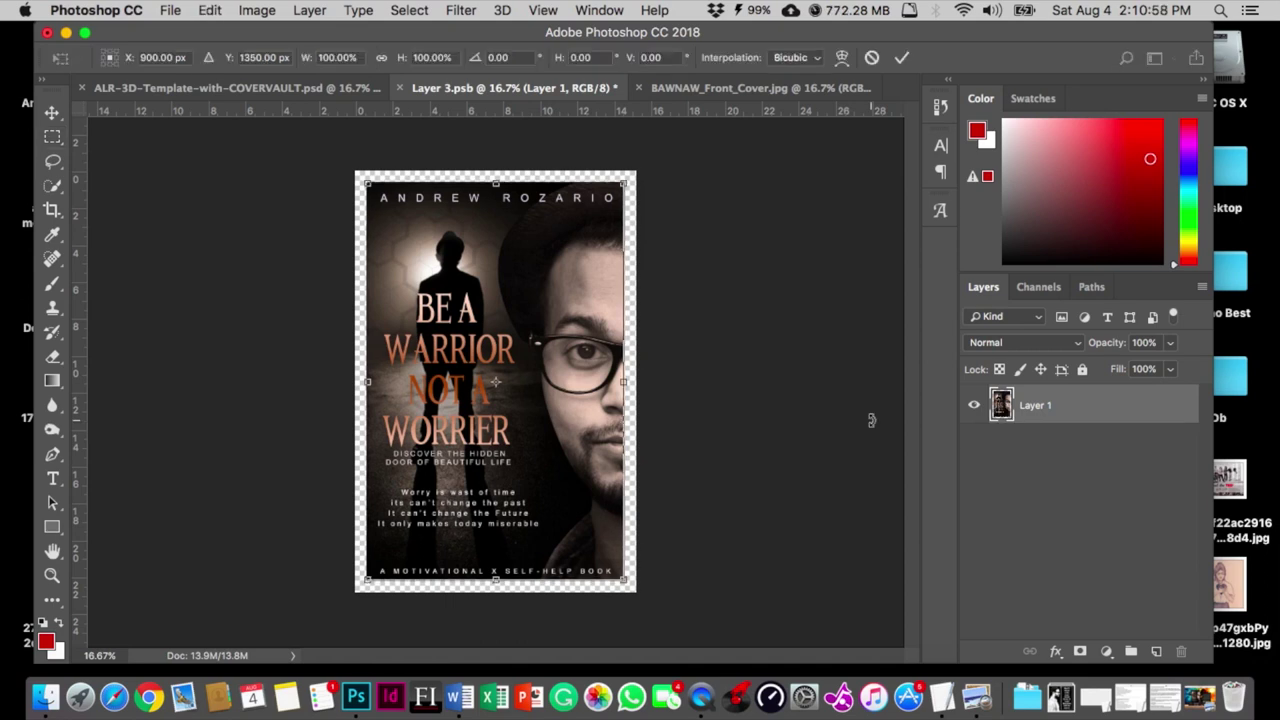
key("Return")
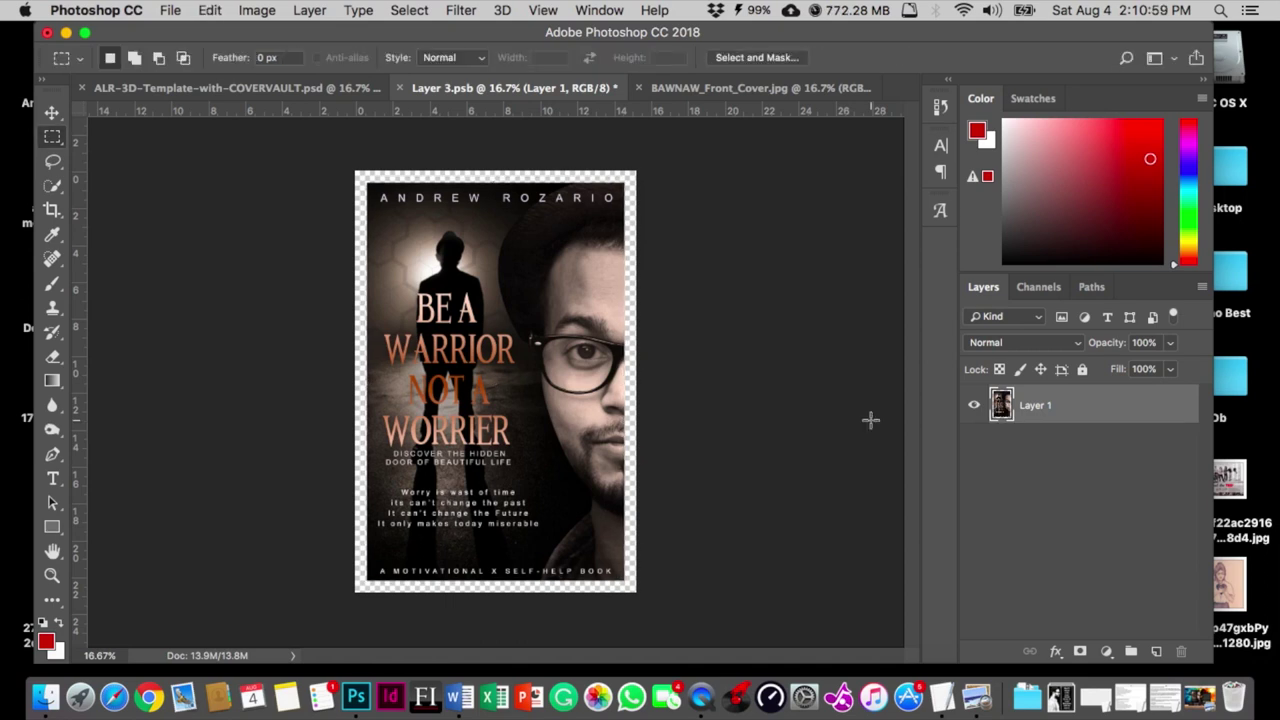
left_click(171, 12)
mouse_move(205, 12)
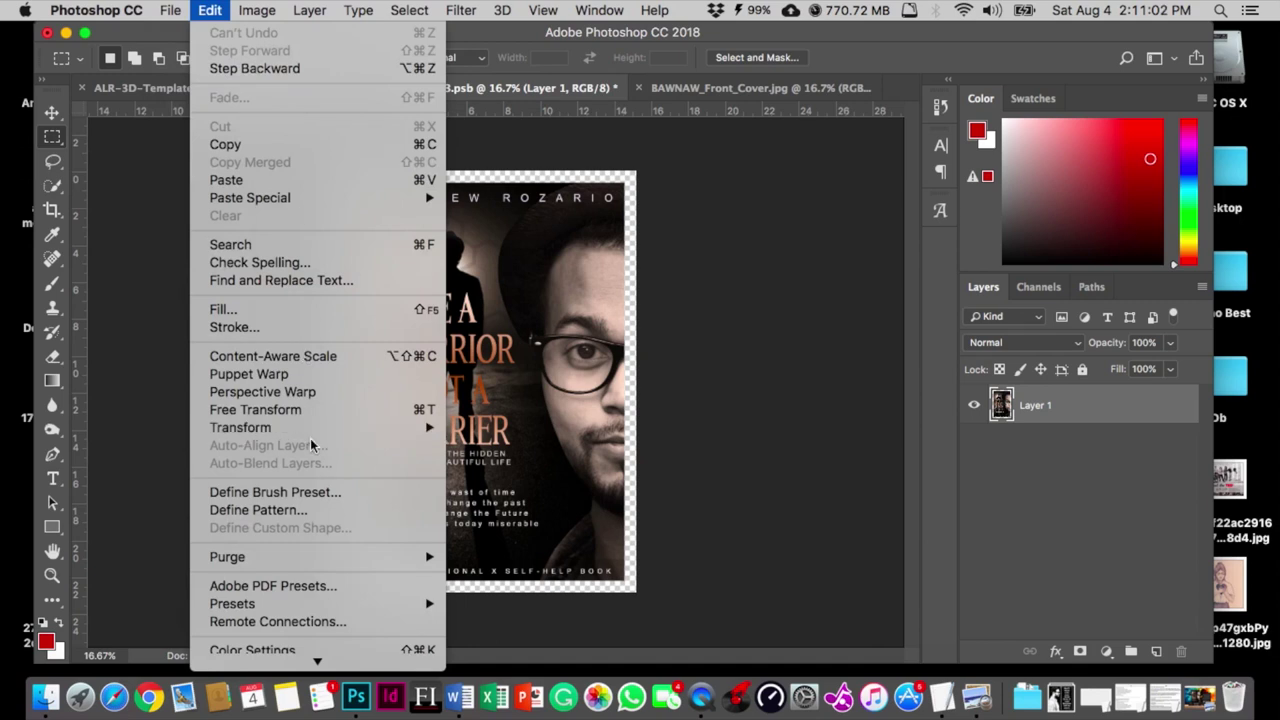
mouse_move(310, 430)
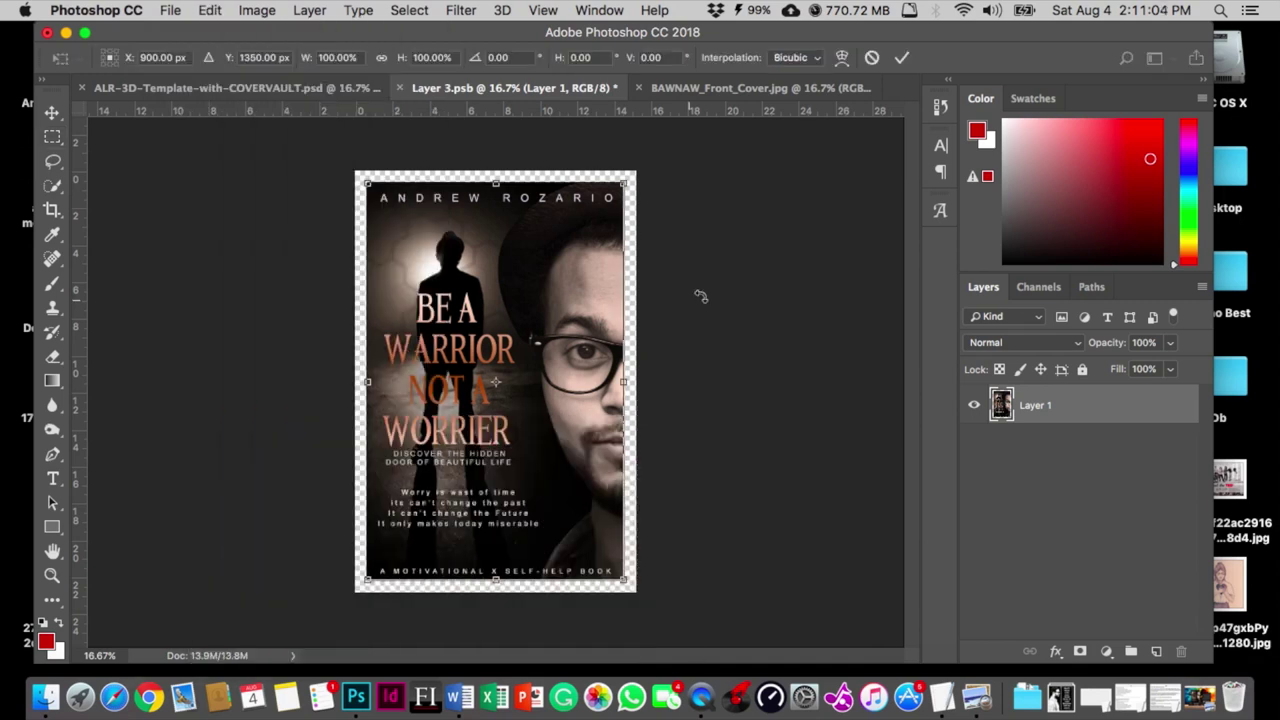
left_click_drag(444, 297, 433, 286)
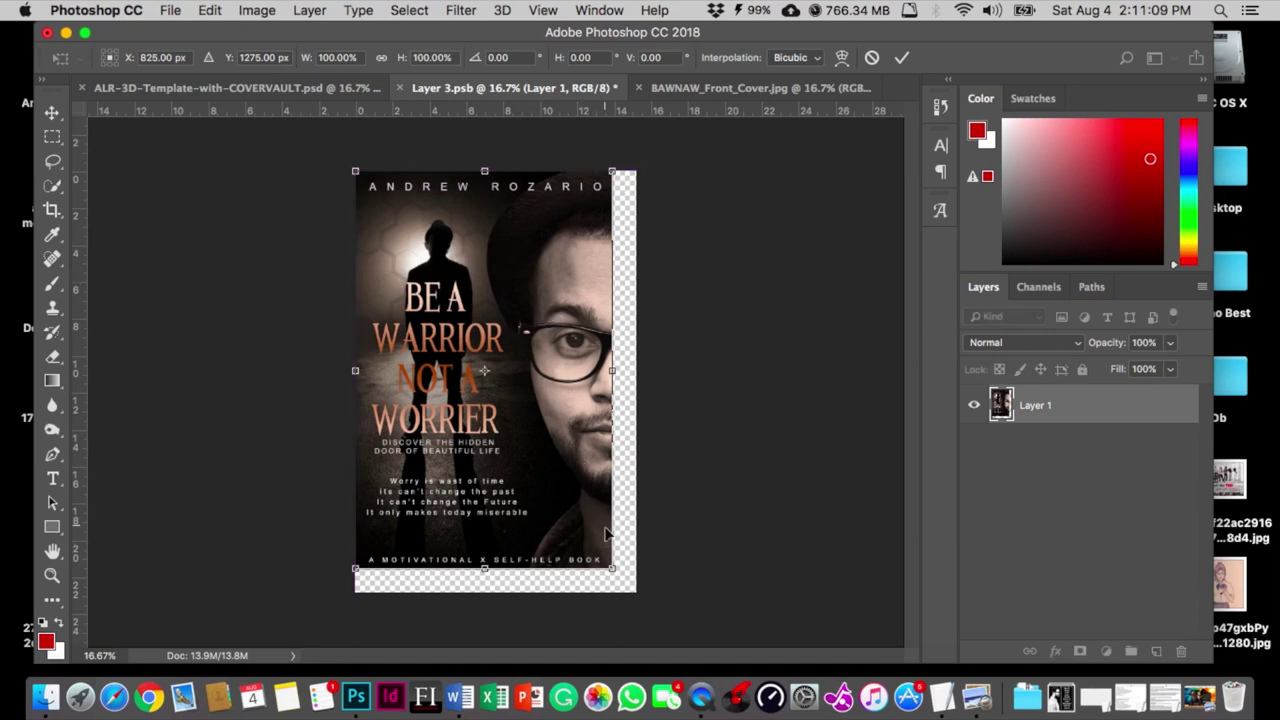
left_click_drag(613, 375, 636, 375)
left_click_drag(496, 568, 496, 620)
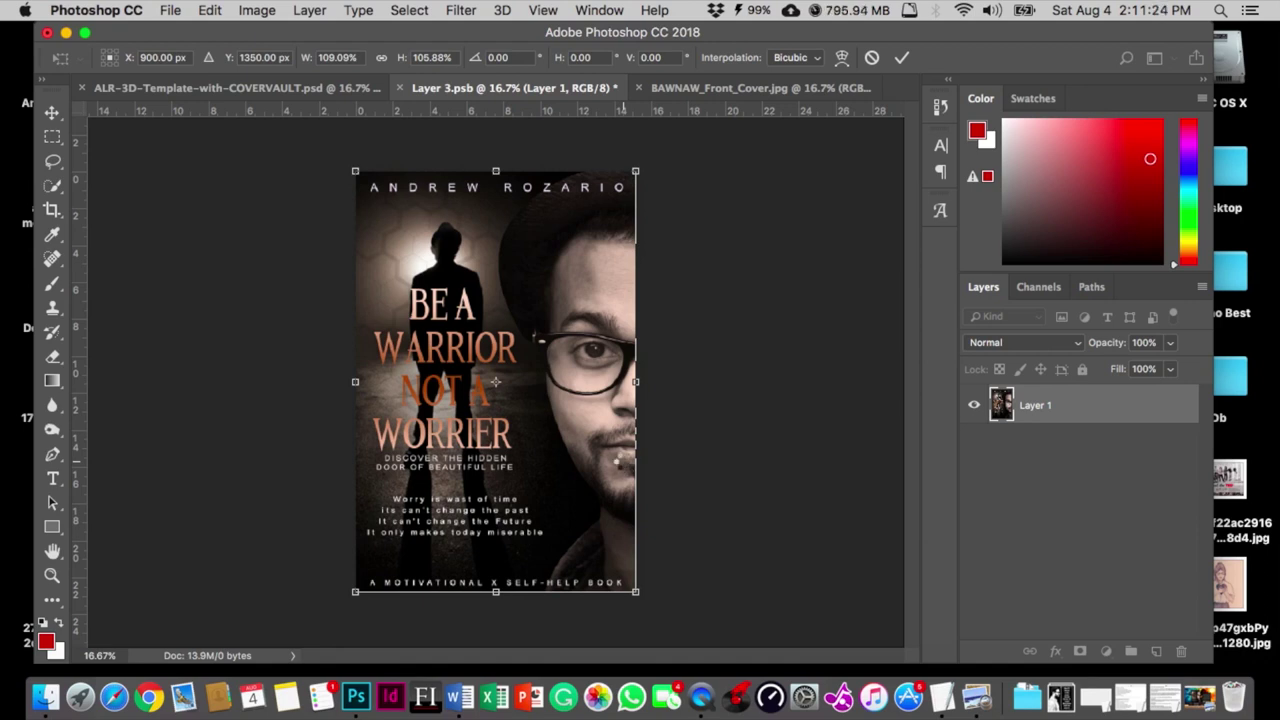
key("Return")
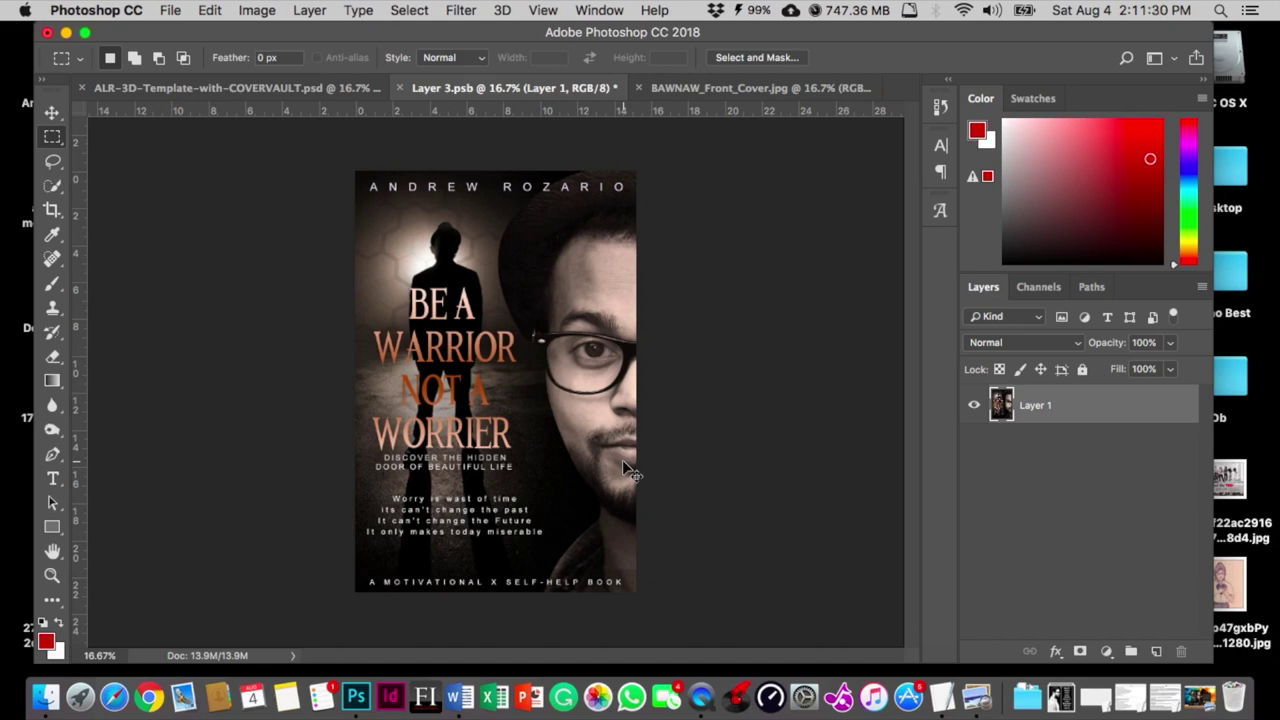
Save and close Layer 3.psb to update the mockup's front cover
key("super+s")
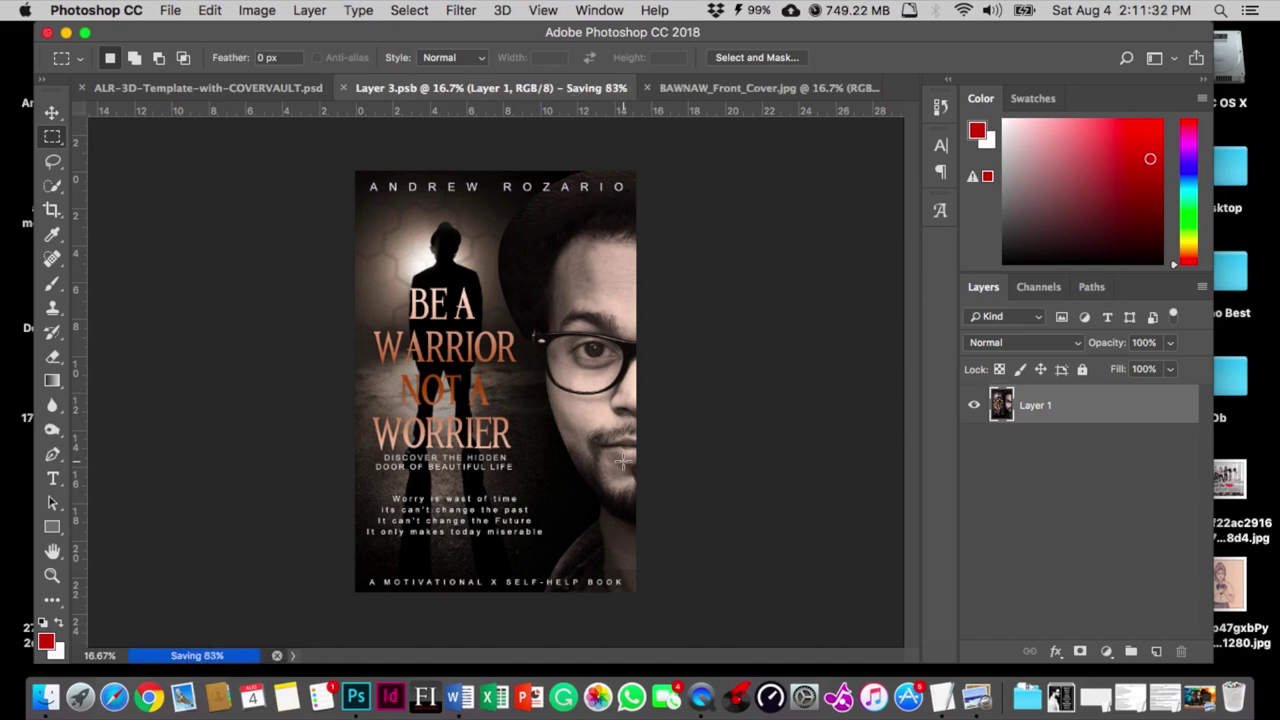
left_click(170, 10)
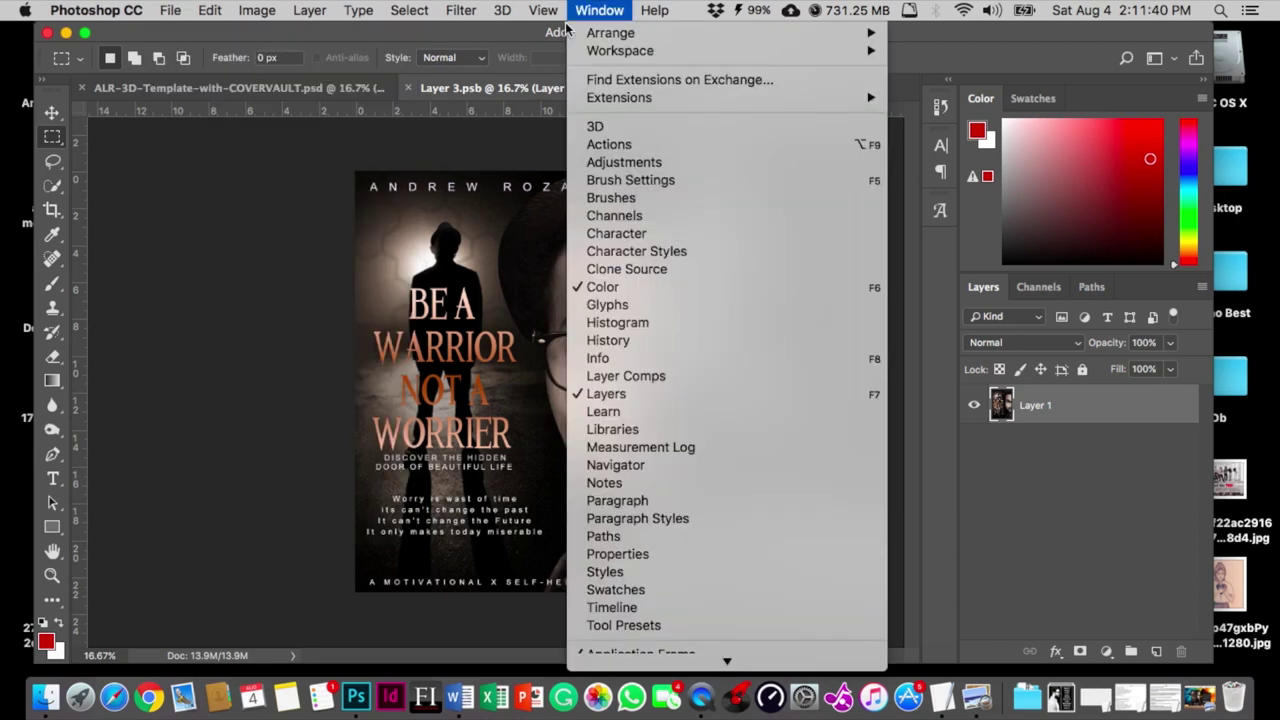
left_click(496, 80)
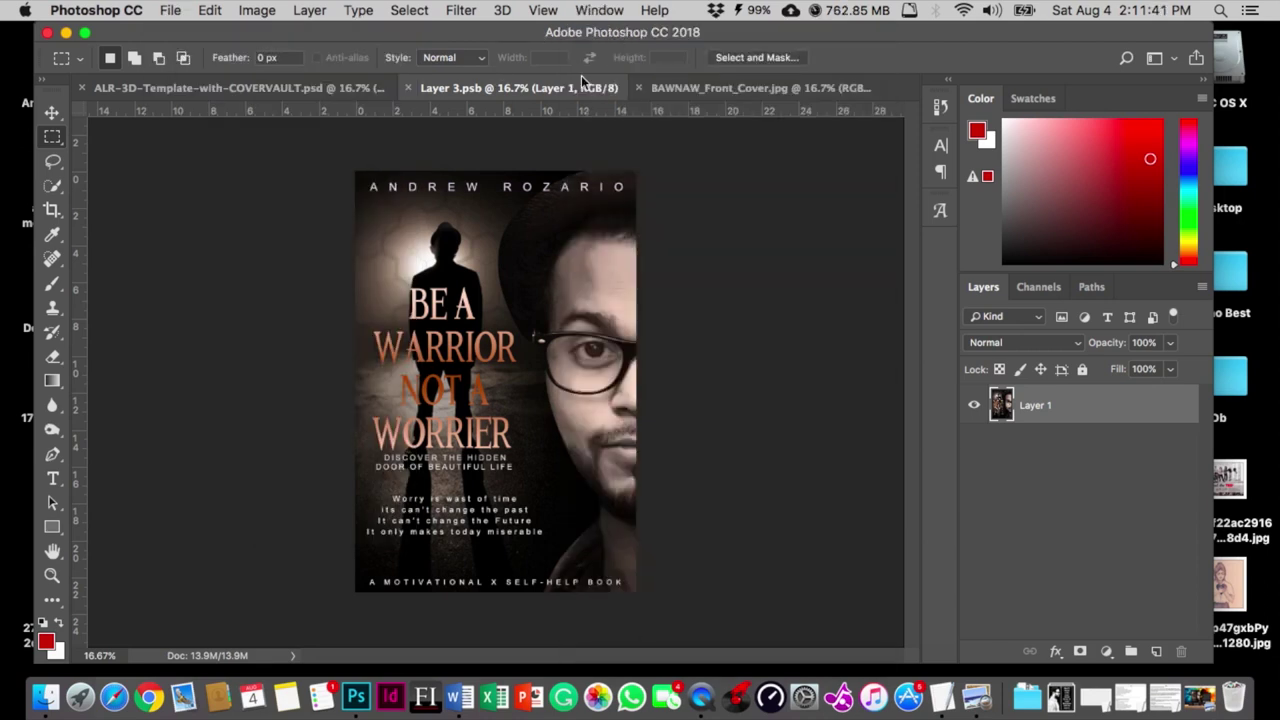
left_click(404, 88)
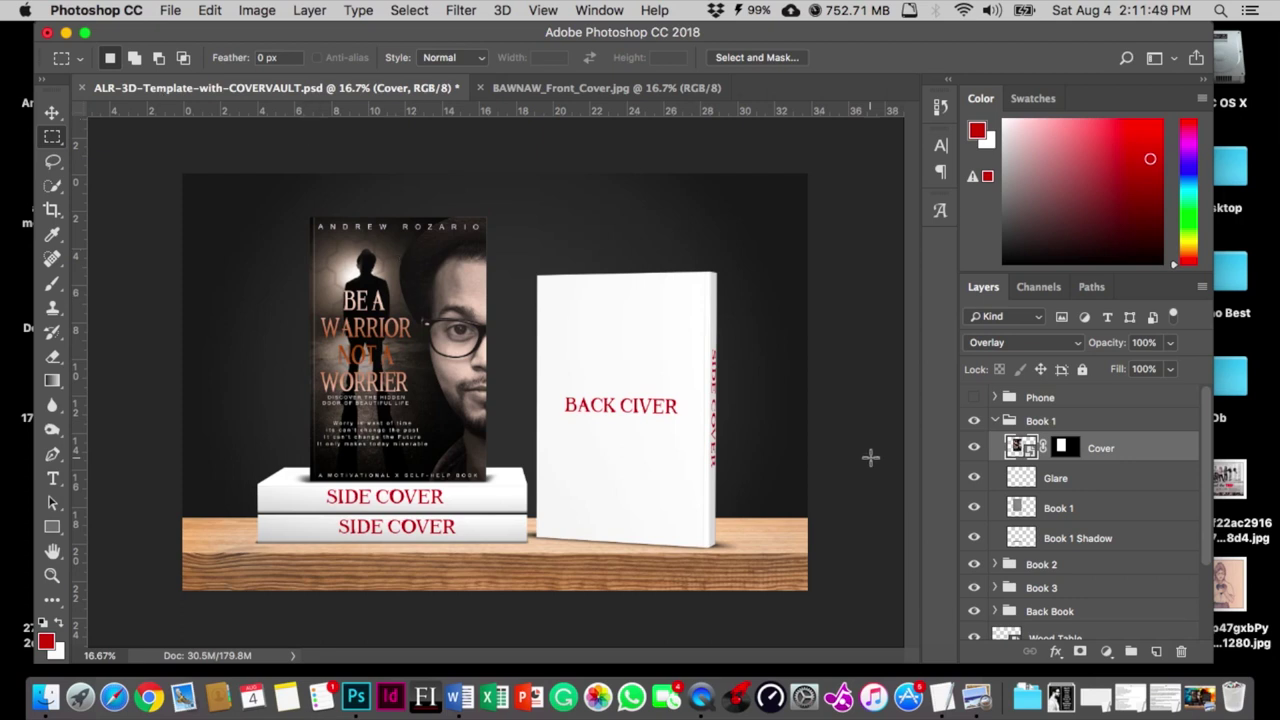
Collapse Book 1, expand Book 2, and open its Spine smart object
left_click(995, 421)
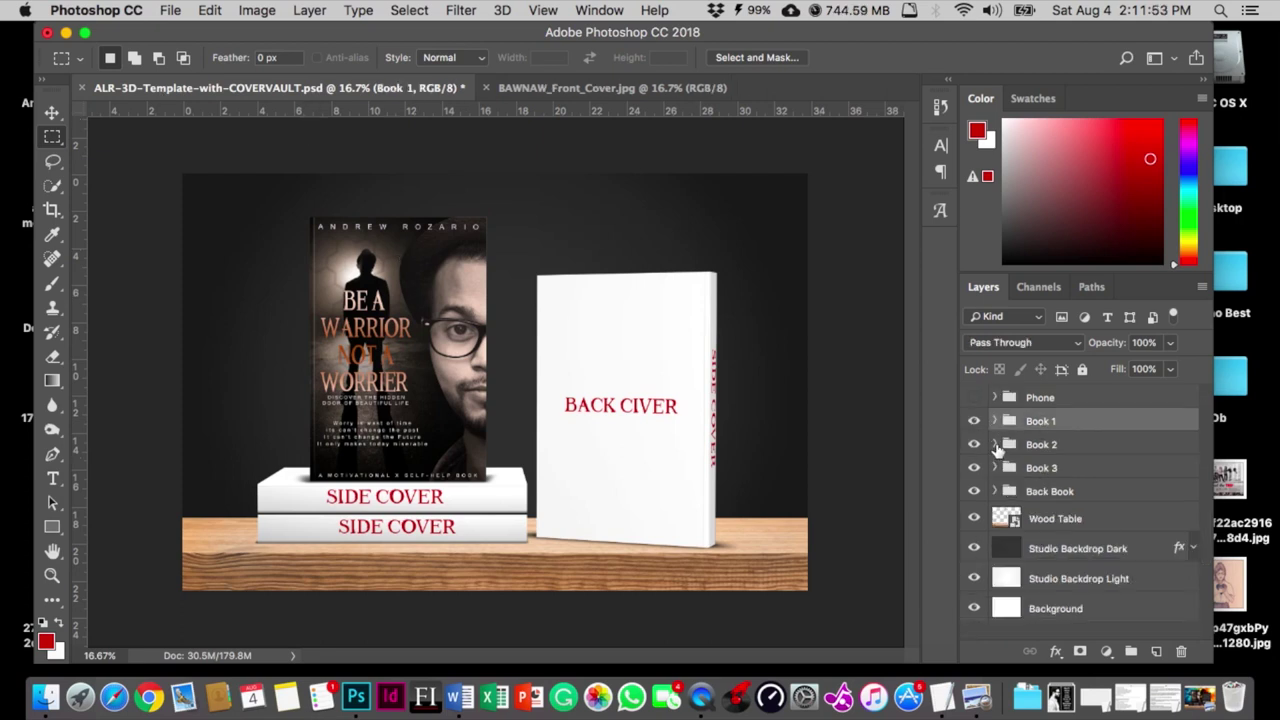
left_click(995, 444)
left_click(1020, 473)
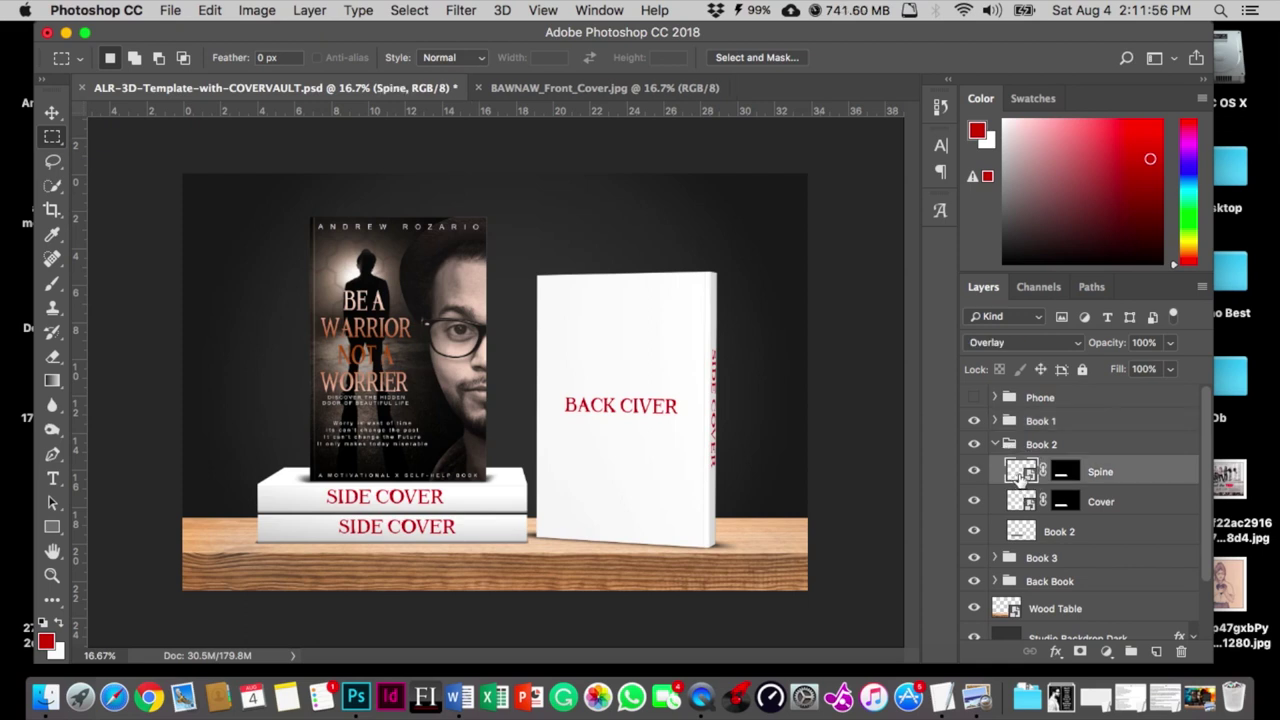
double_click(1020, 472)
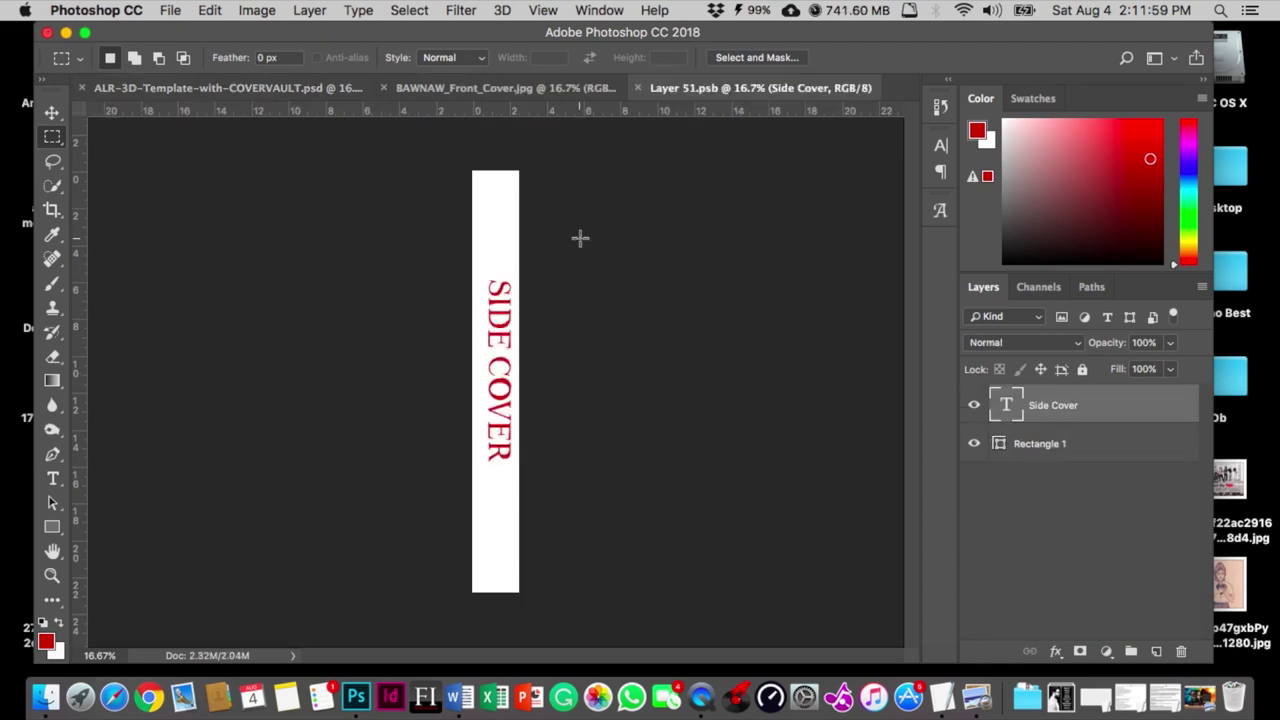
Open BAWNAW_Side_Cover_for-3D.jpg in Photoshop from the Finder project folder
left_click(45, 697)
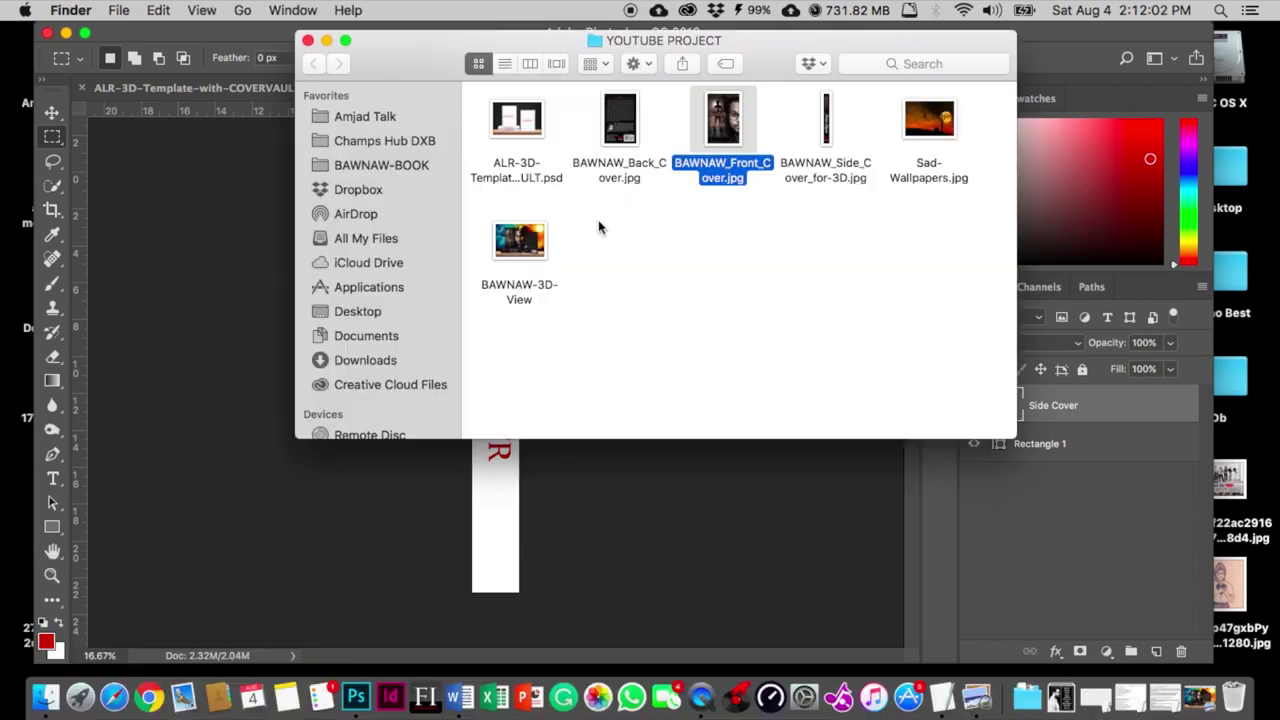
left_click(826, 122)
right_click(826, 122)
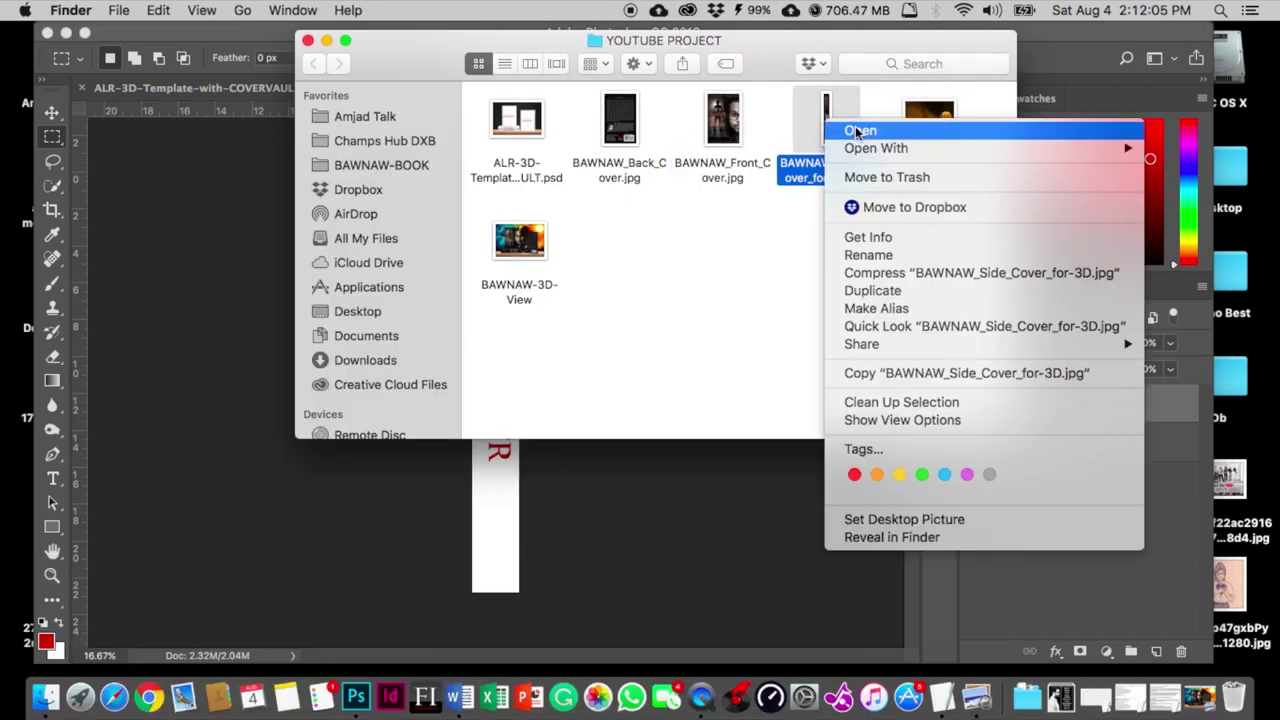
mouse_move(941, 150)
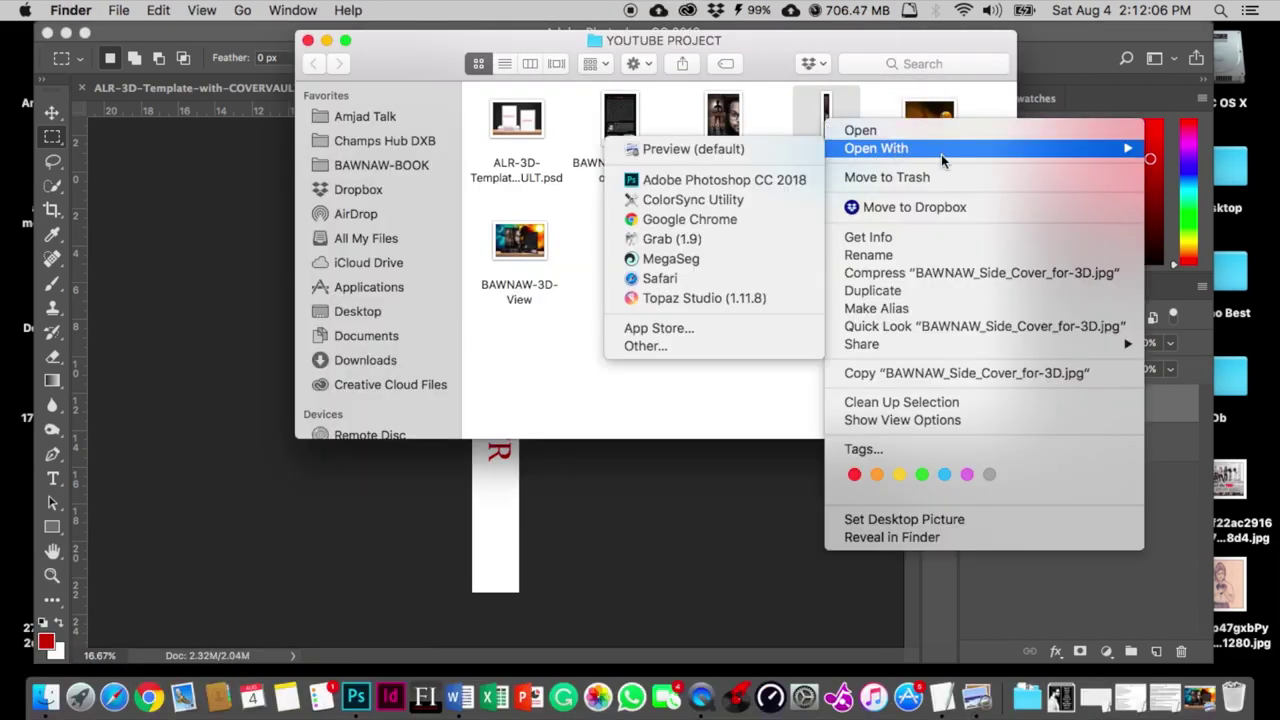
left_click(709, 180)
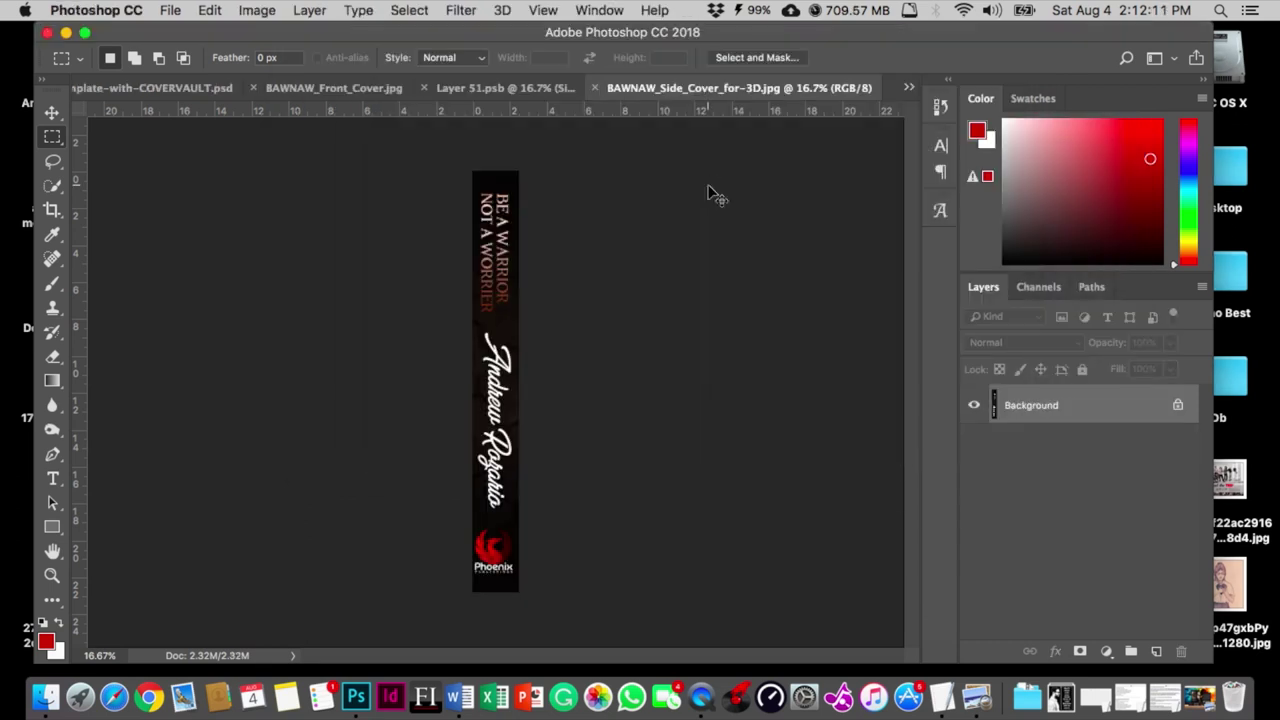
Select the entire side cover spine image for copying
left_click(52, 138)
left_click_drag(451, 160, 729, 666)
left_click(737, 297)
left_click(170, 10)
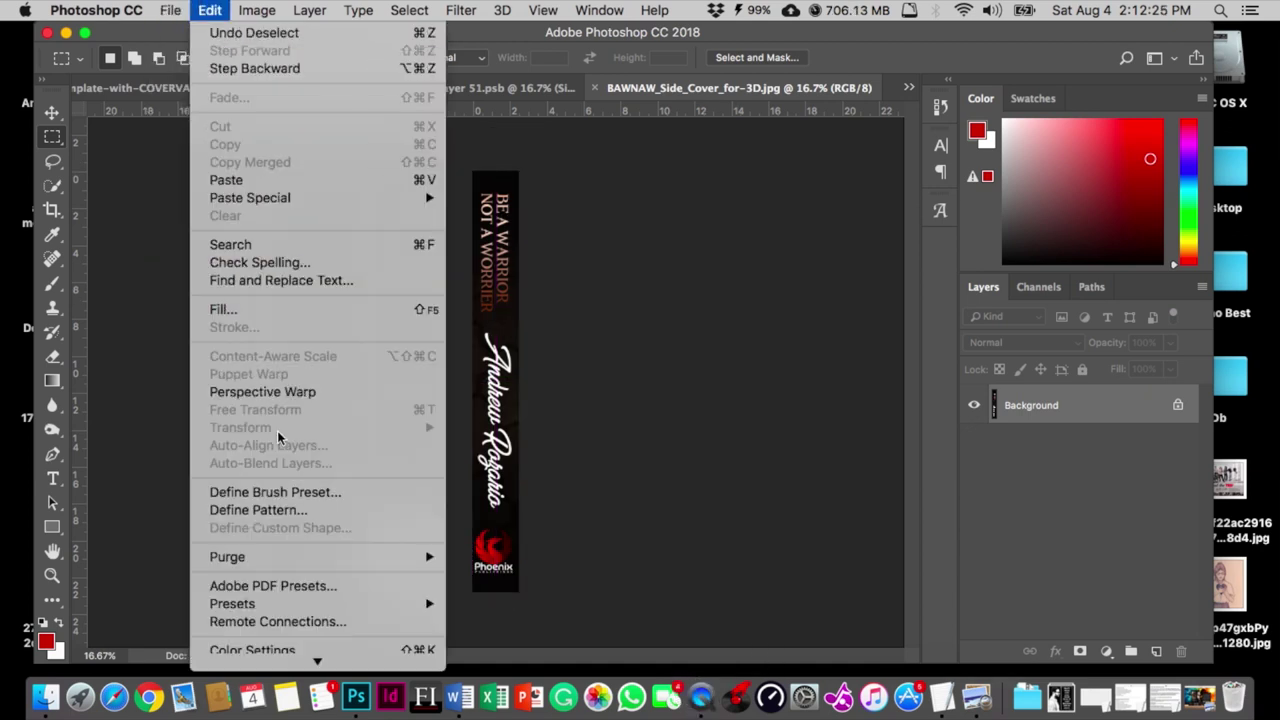
key("Escape")
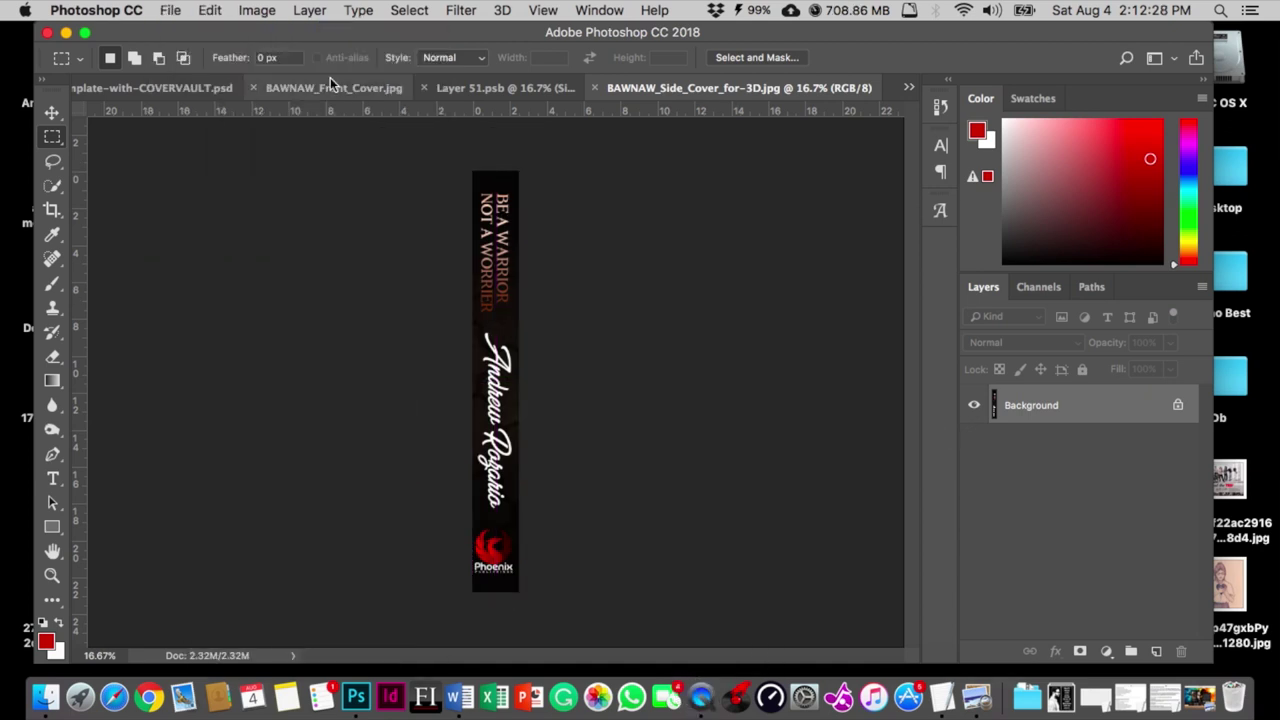
Paste the spine into Layer 51.psb, delete Side Cover and Rectangle 1, then save and close
left_click(472, 89)
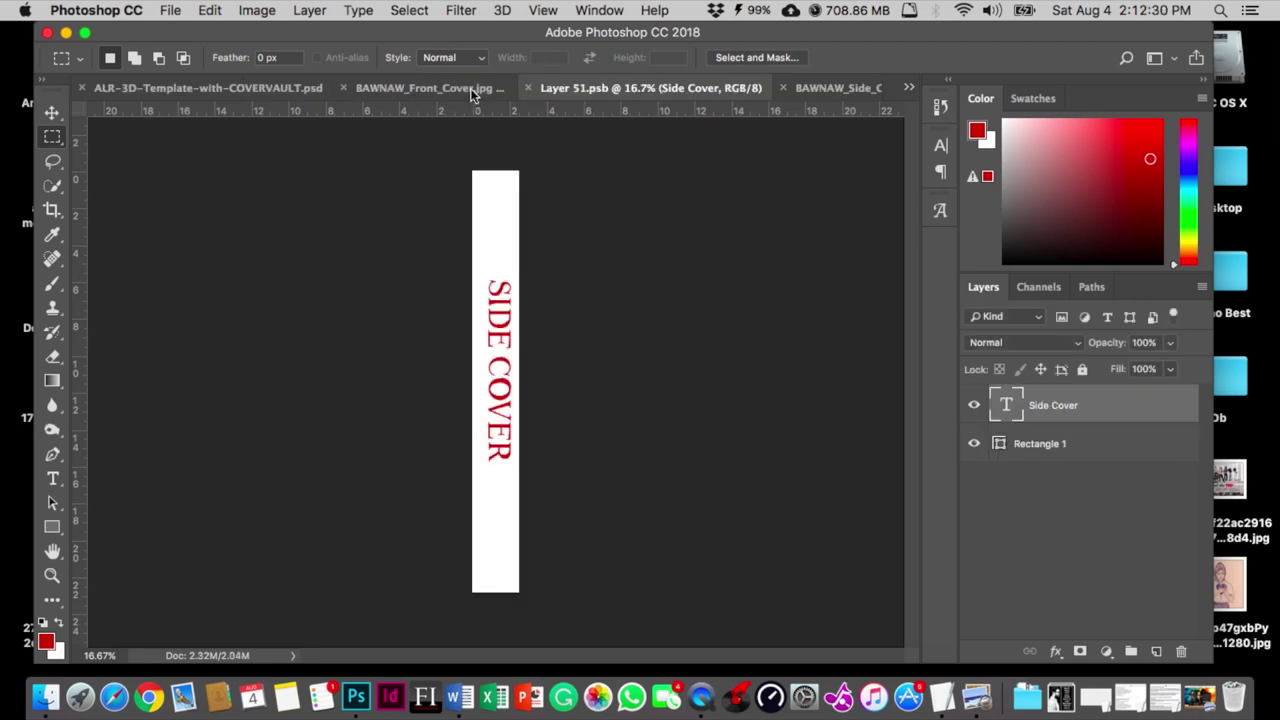
key("super+v")
left_click(1020, 440)
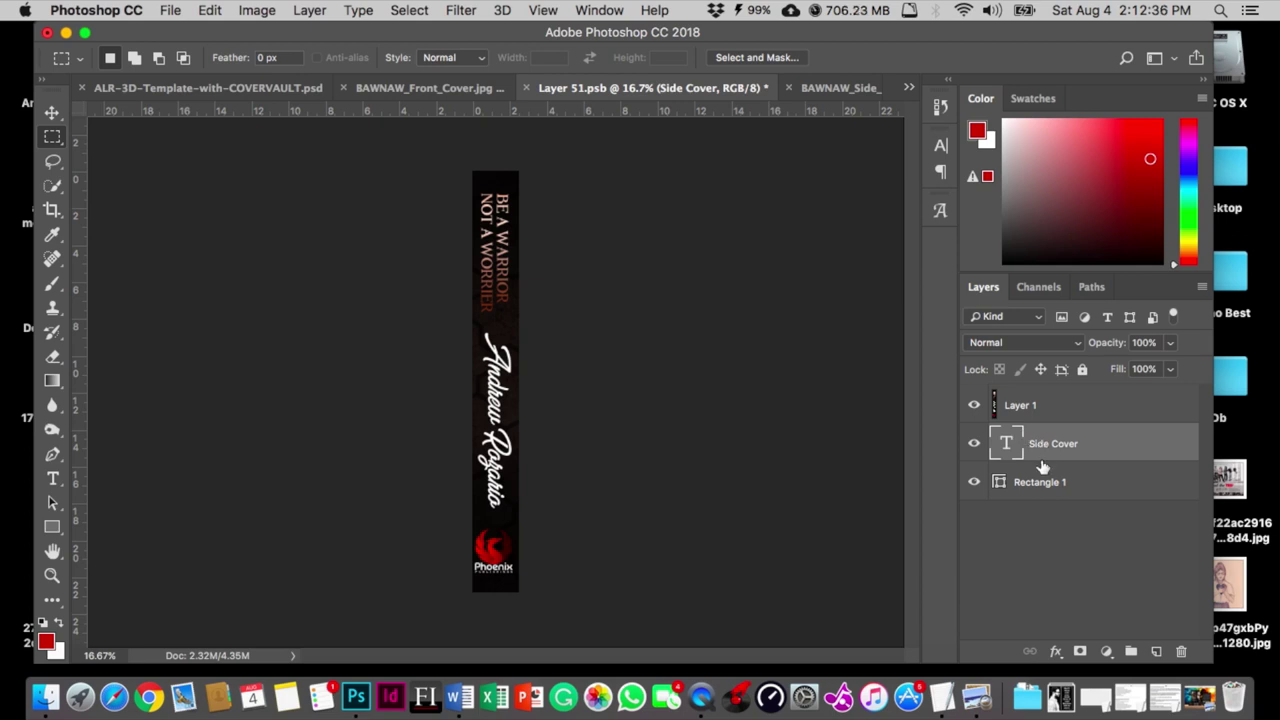
left_click(1044, 480, "shift")
key("Delete")
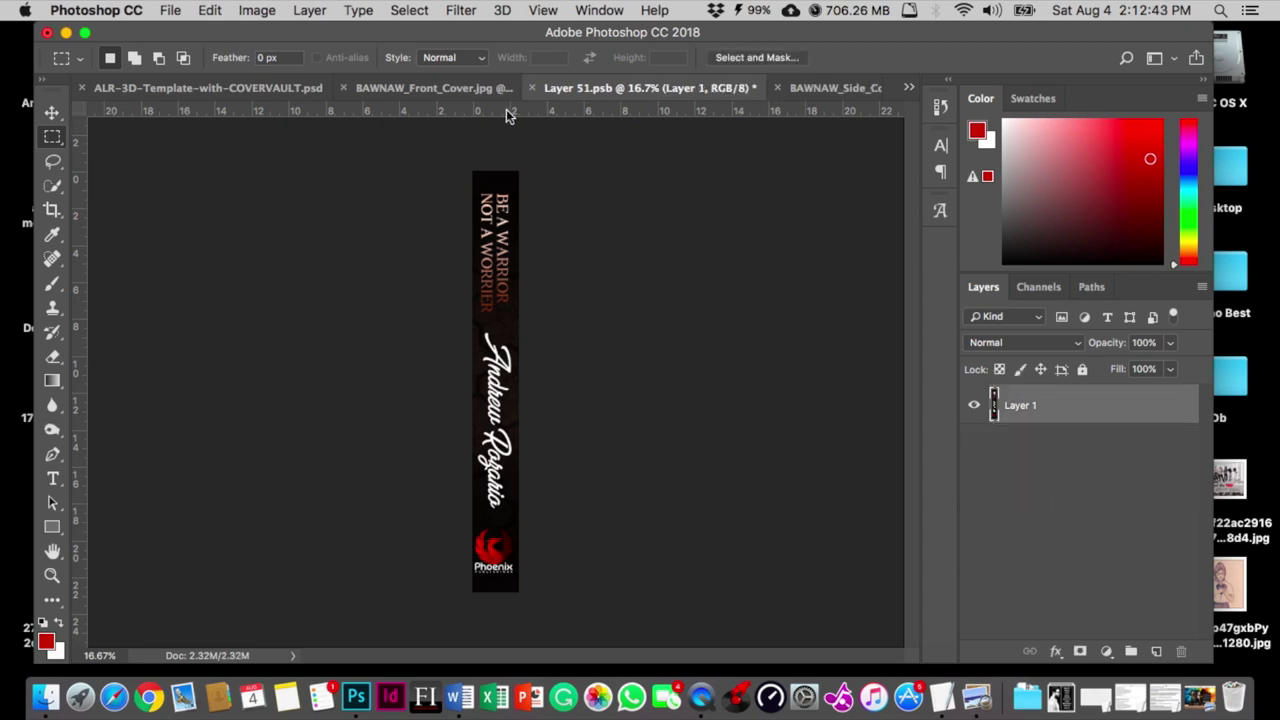
key("super+s")
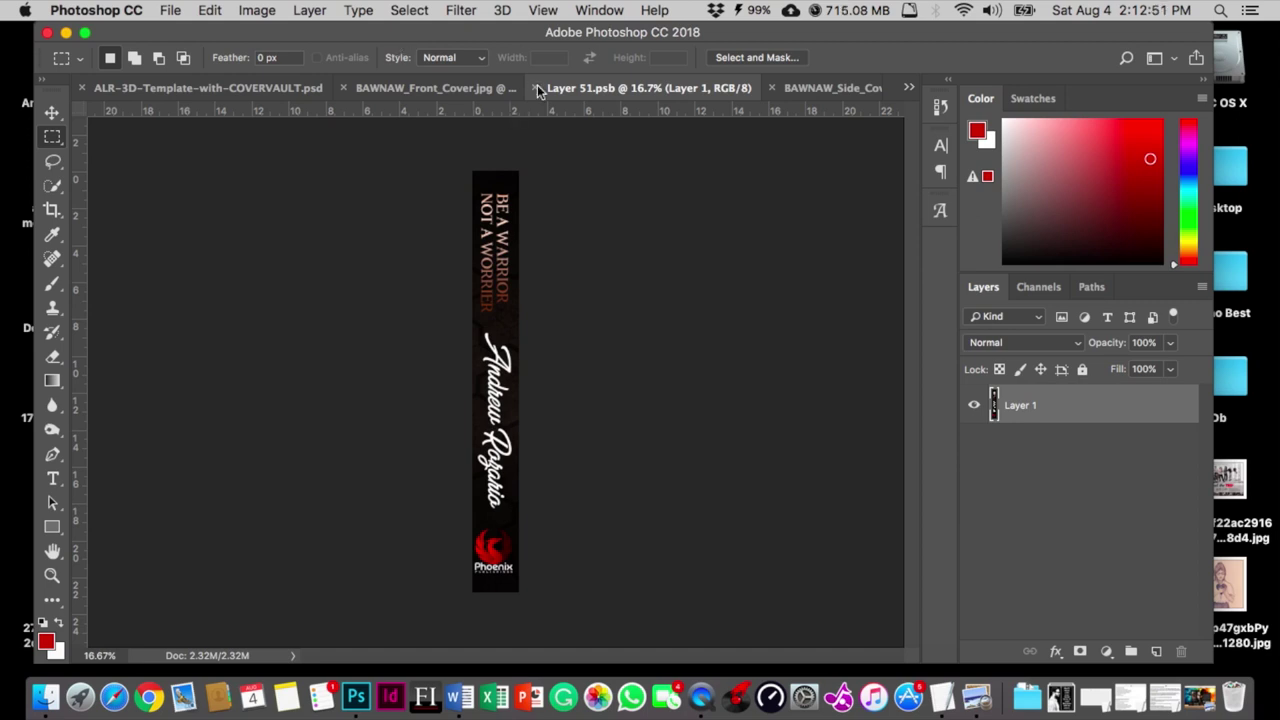
left_click(536, 88)
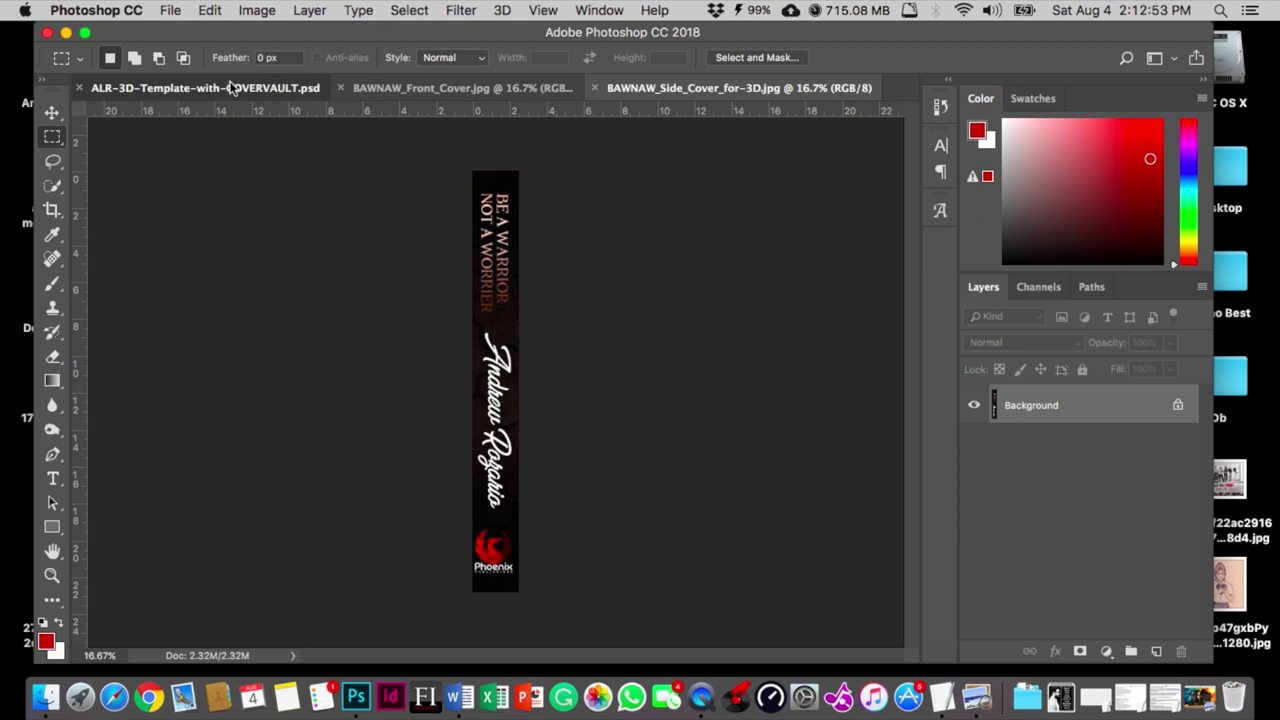
left_click(86, 90)
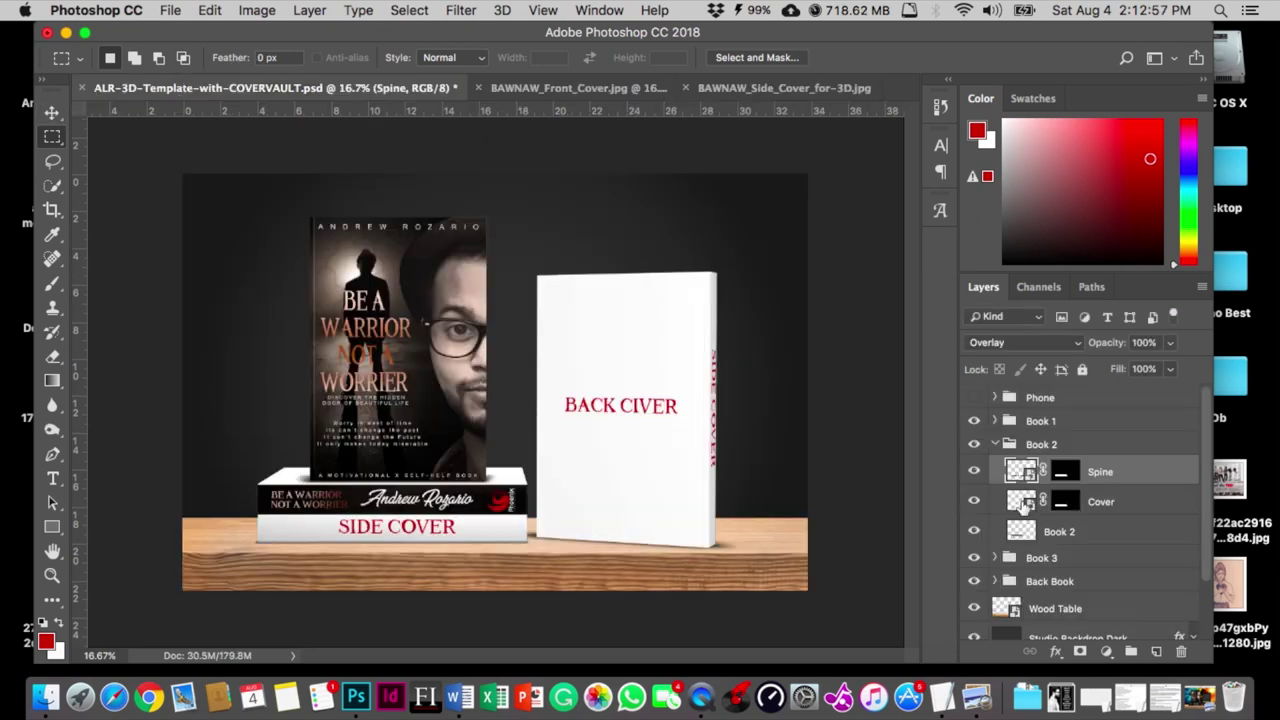
Open Book 2's Cover smart object, hide Rectangle 1 and delete the old Layer 6
left_click(1022, 505)
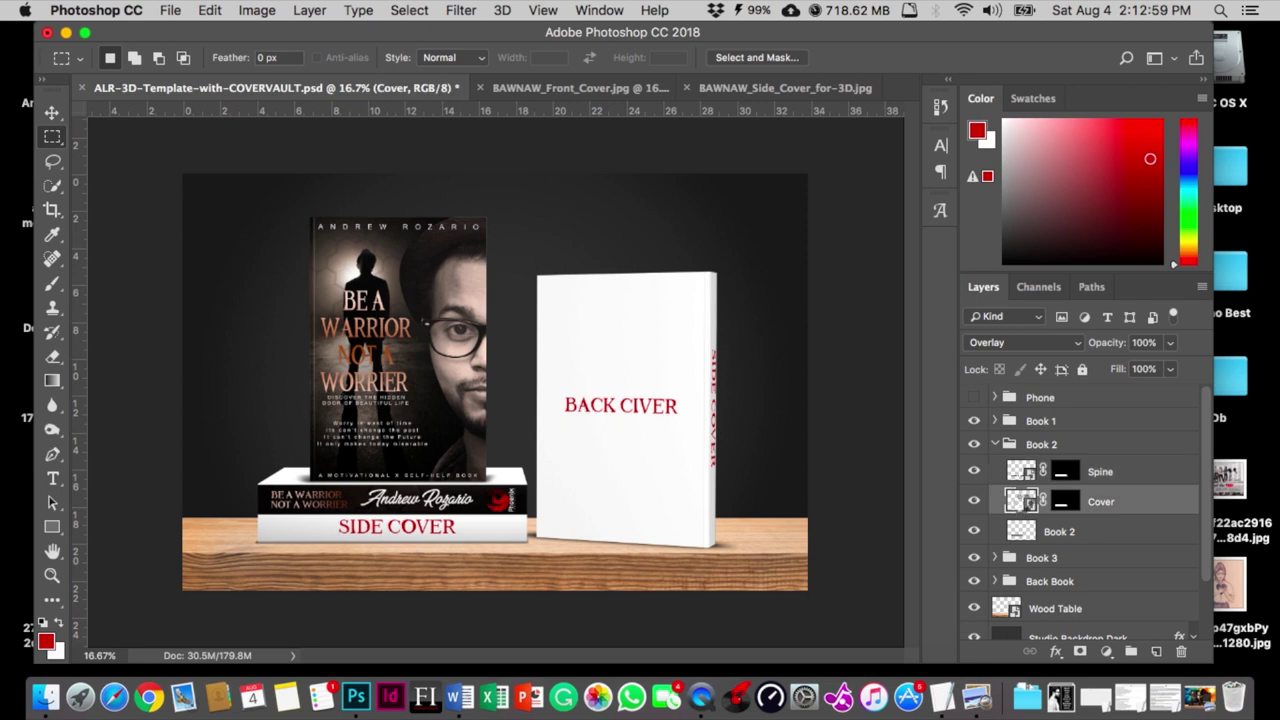
double_click(1022, 502)
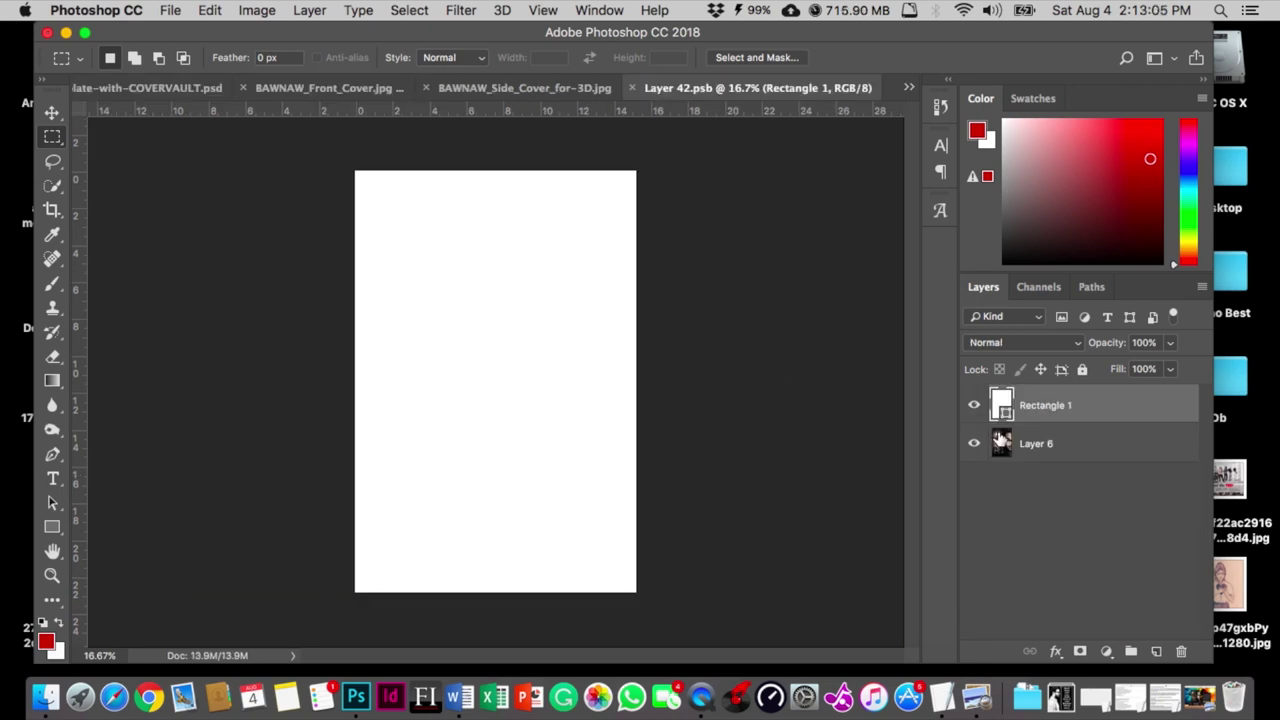
left_click(973, 405)
left_click(999, 450)
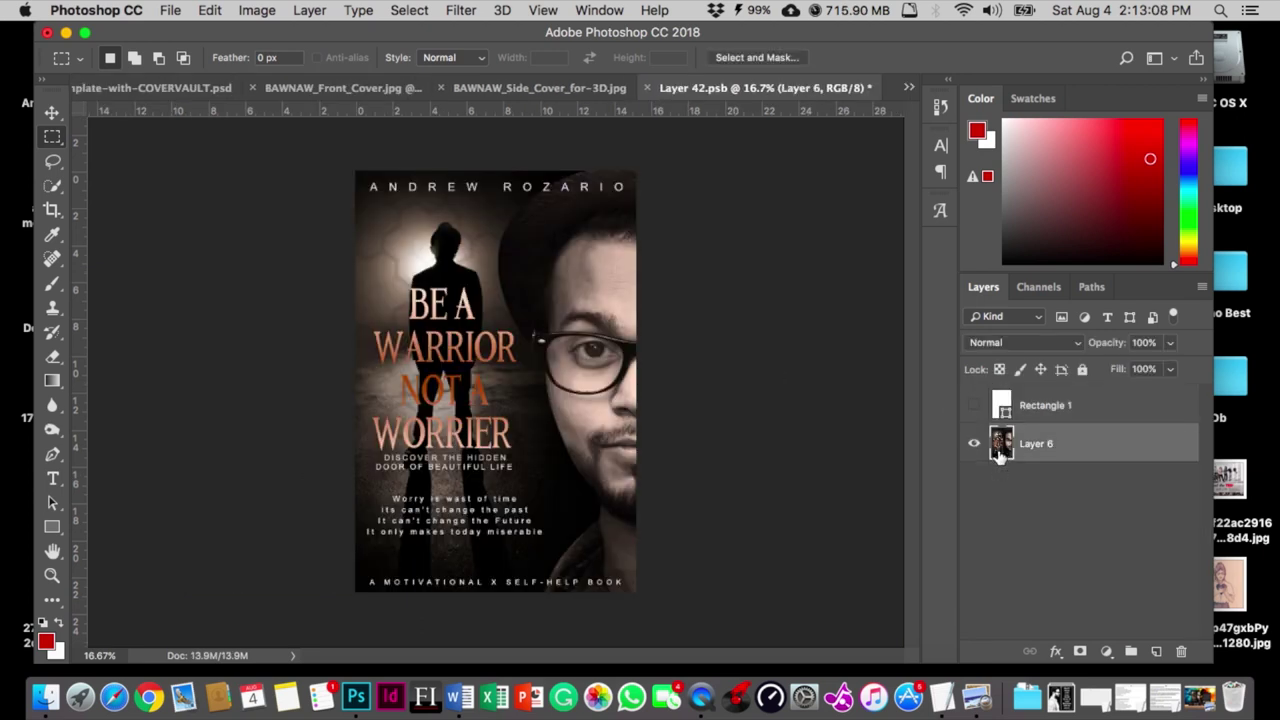
key("Delete")
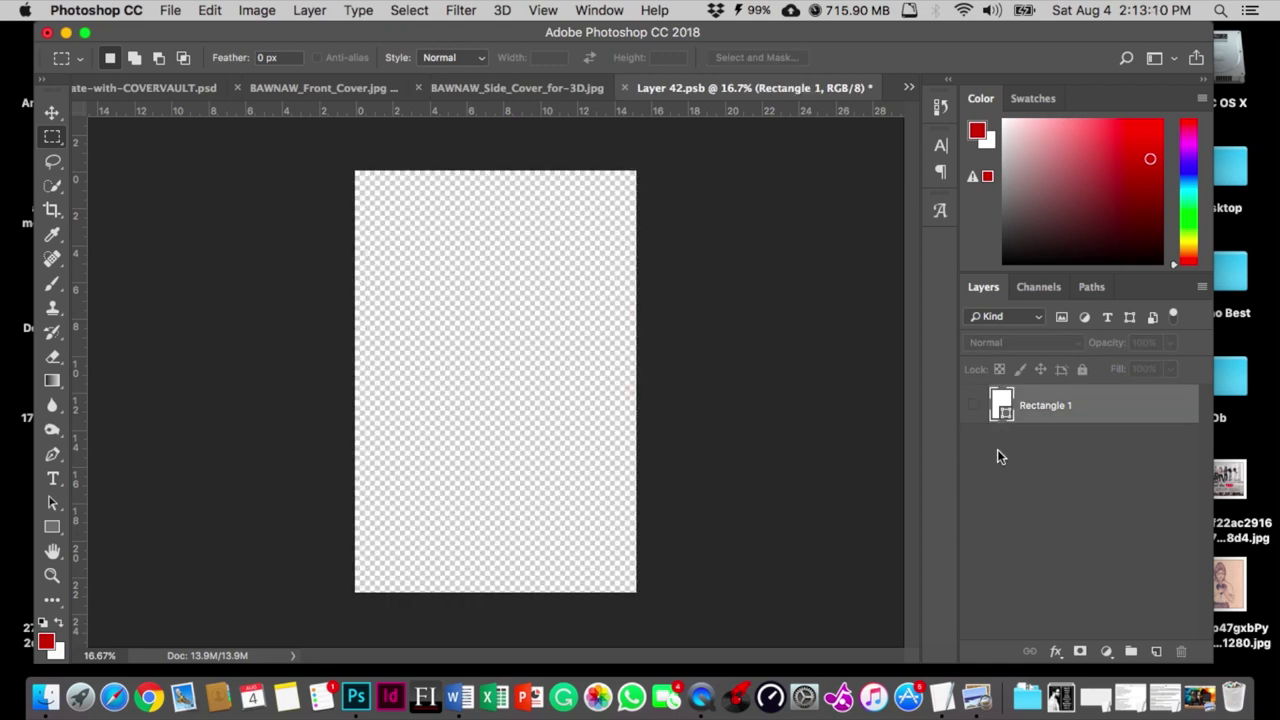
Paste the front cover image into the Layer 42.psb cover document
left_click(539, 87)
left_click(909, 87)
left_click(1000, 106)
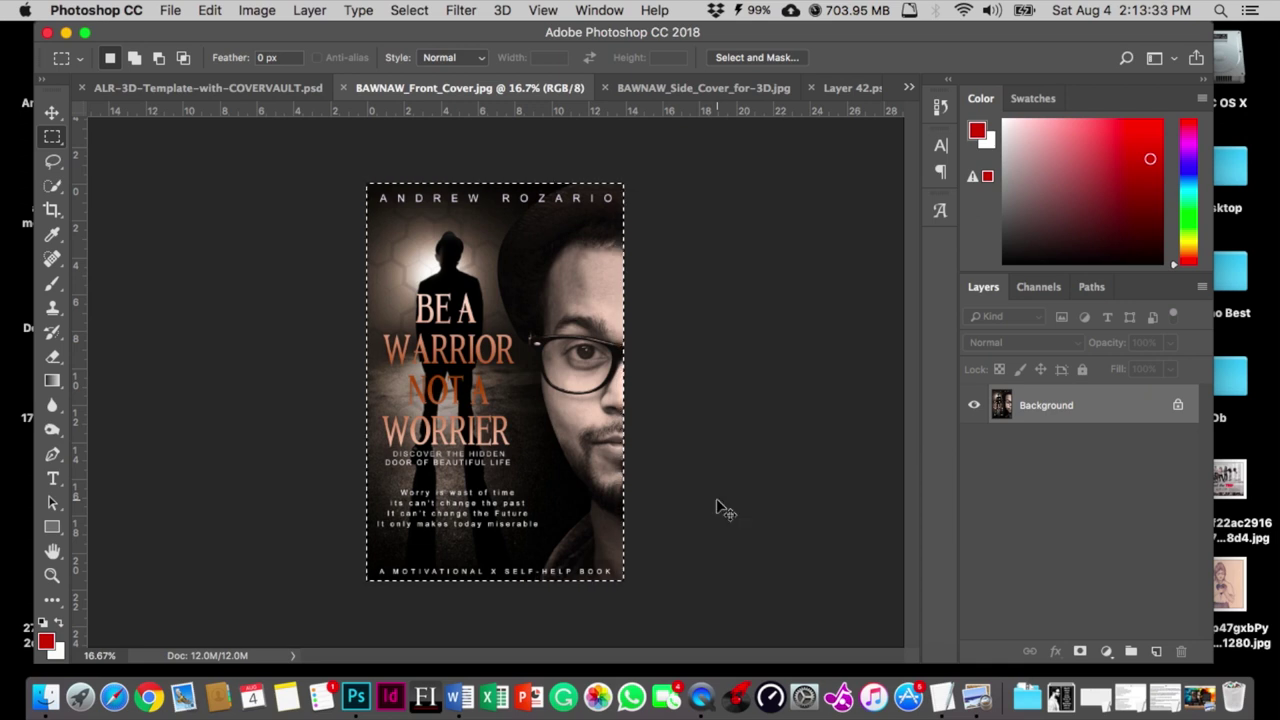
left_click(909, 87)
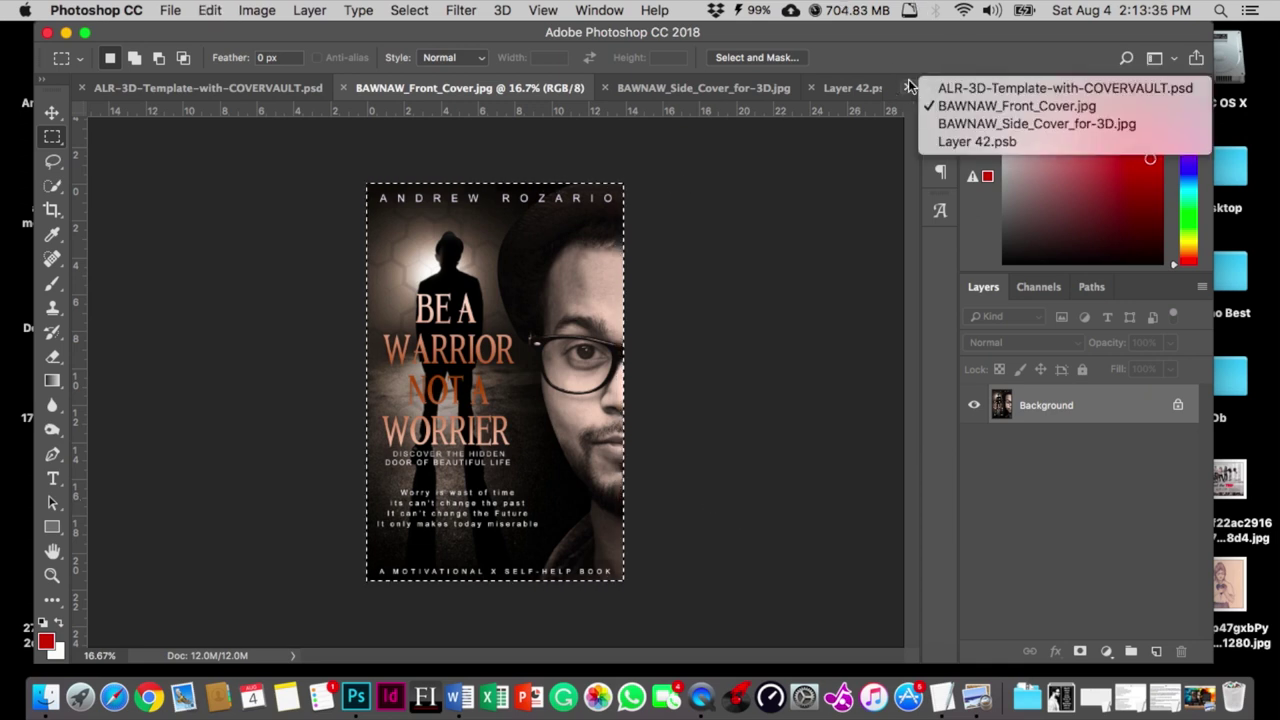
left_click(970, 141)
key("super+v")
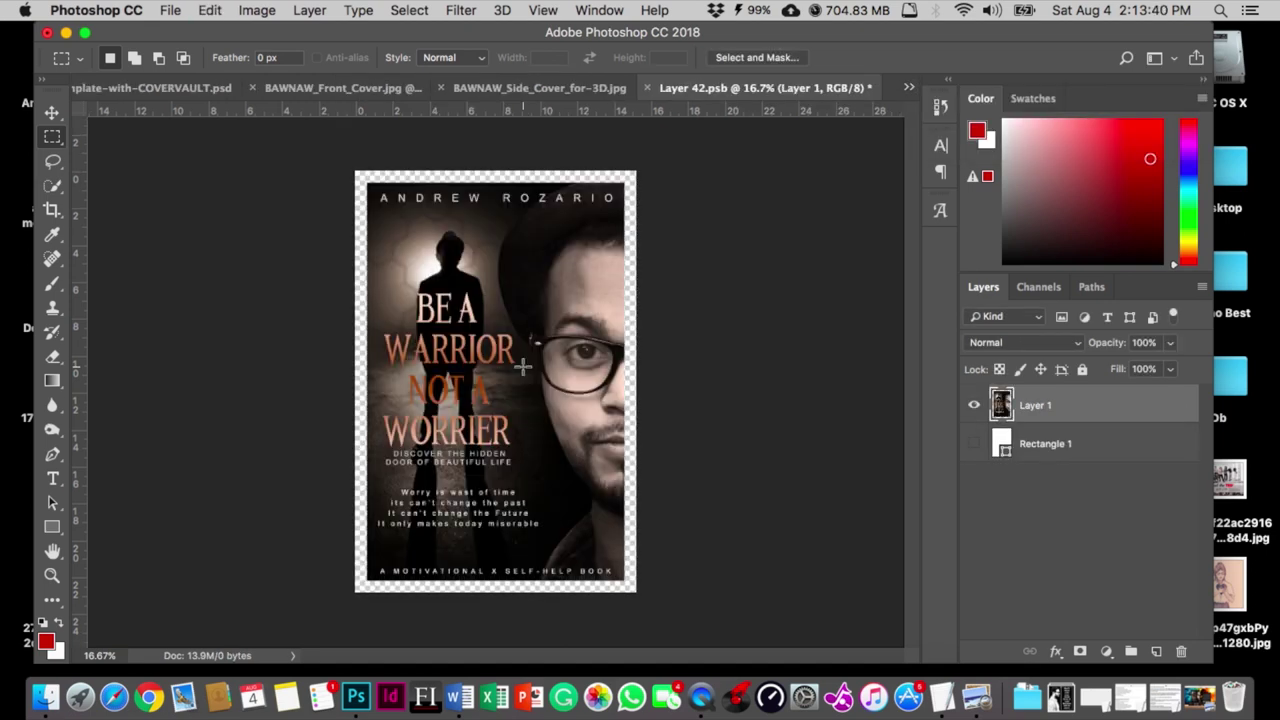
Stretch the pasted cover to fill the canvas, then save and close Layer 42.psb
key("super+t")
left_click_drag(436, 301, 424, 292)
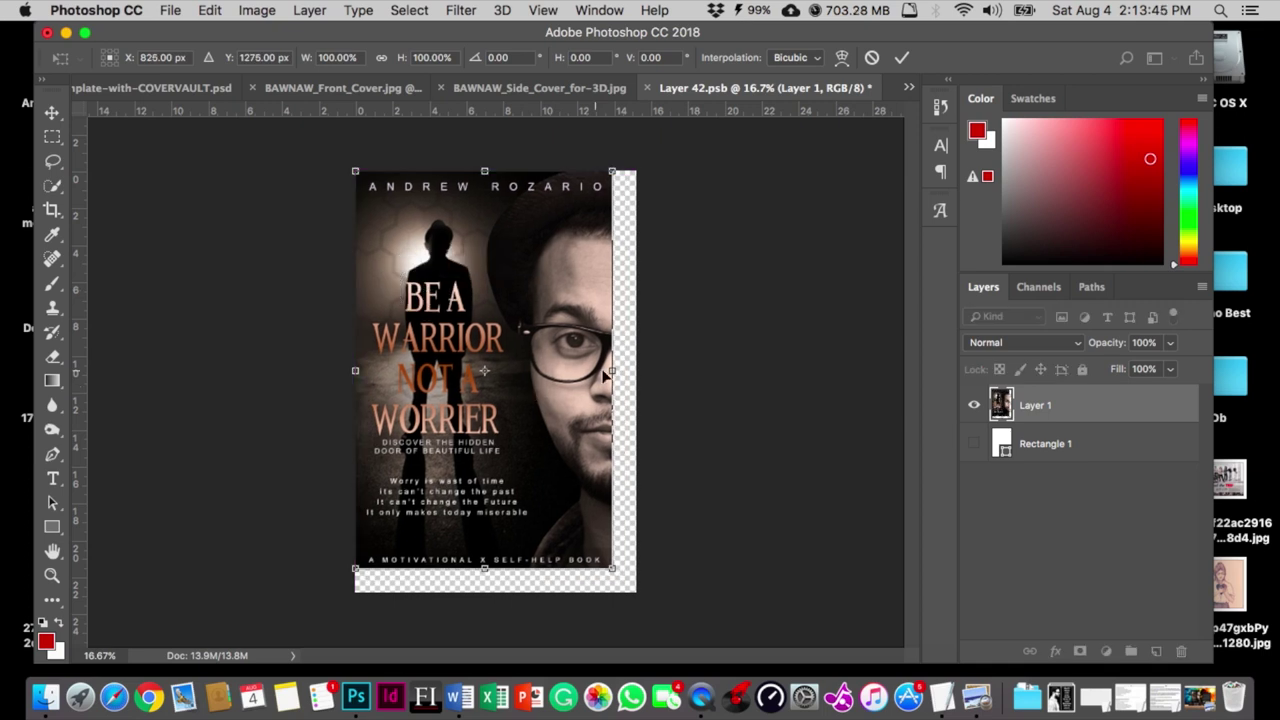
left_click_drag(610, 370, 636, 370)
left_click_drag(496, 569, 496, 591)
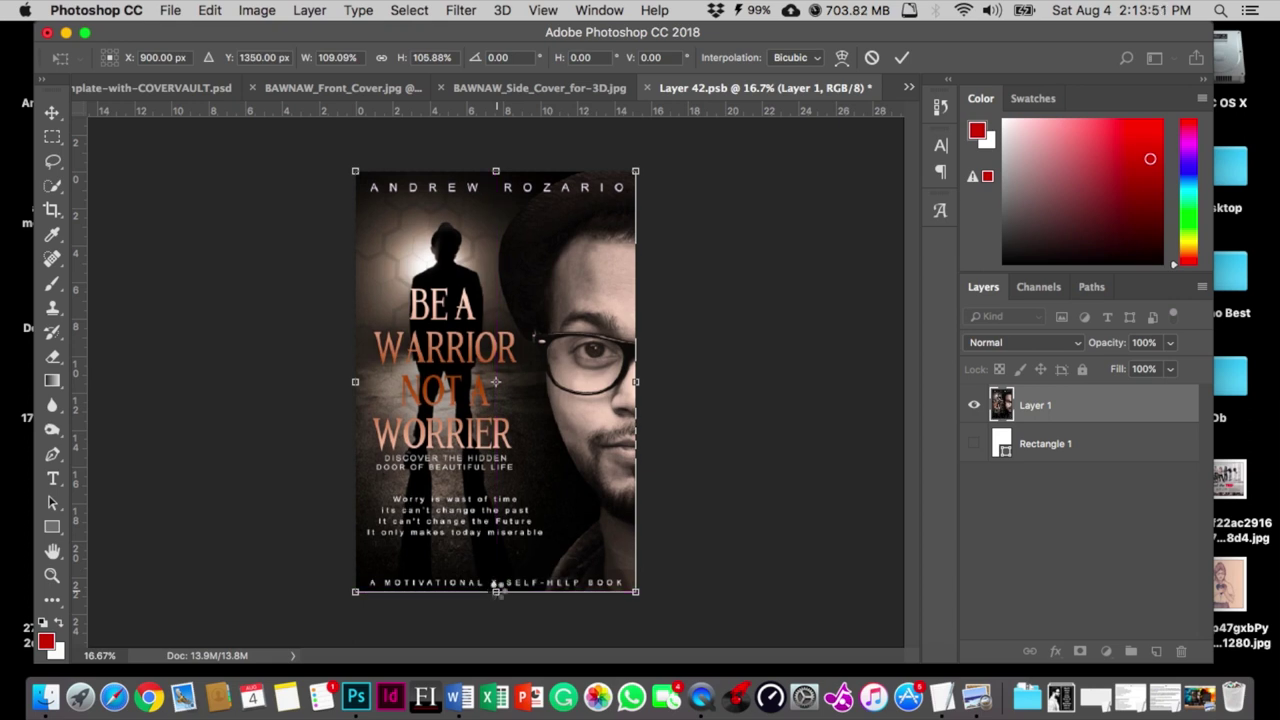
key("Return")
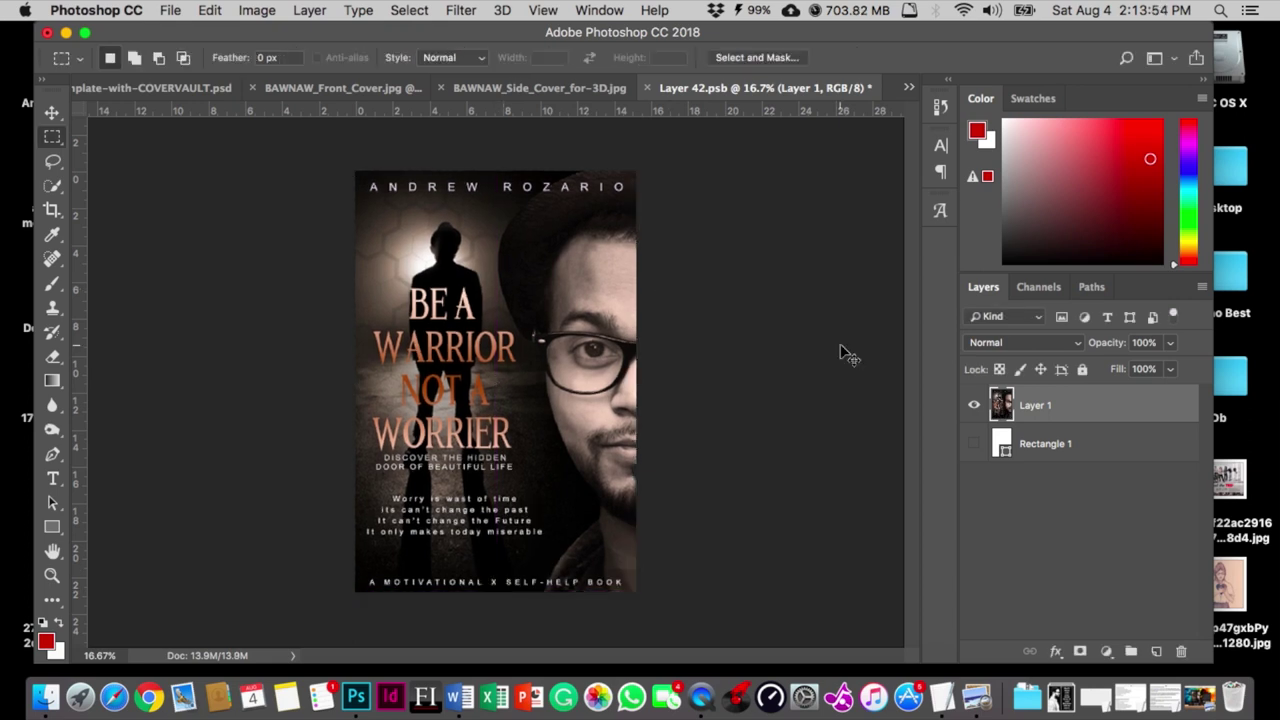
key("ctrl+s")
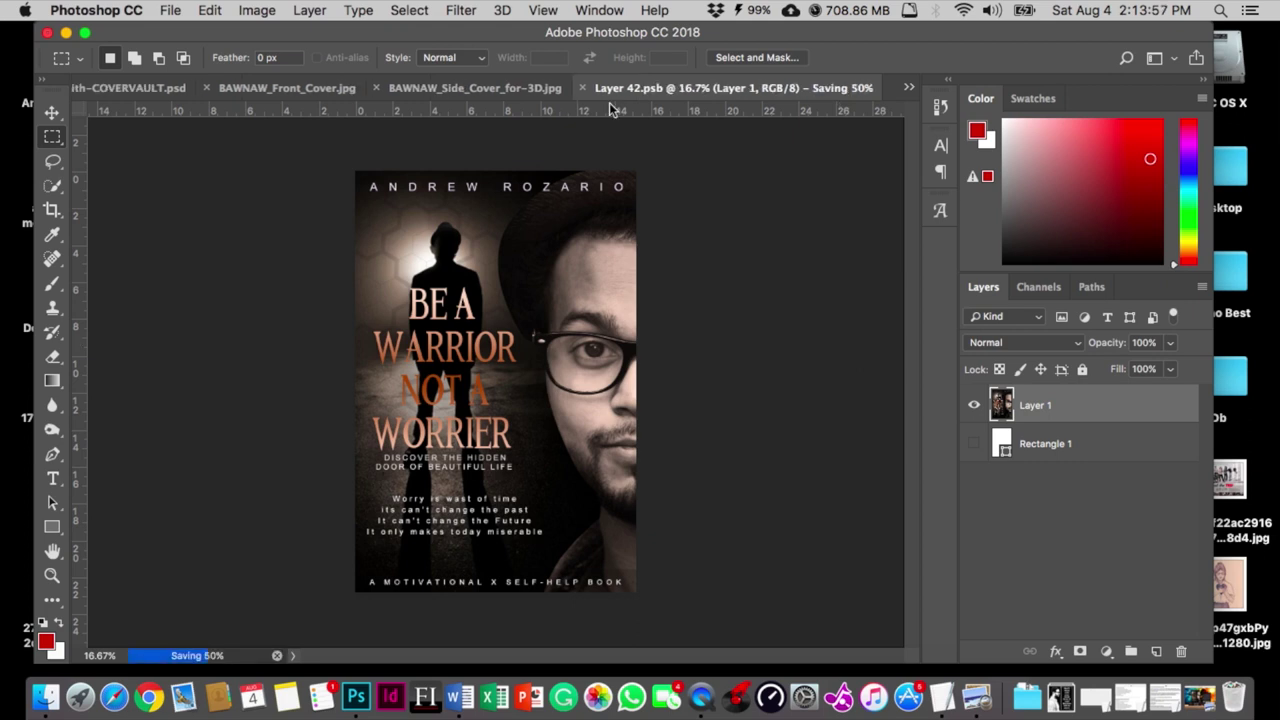
key("ctrl+w")
left_click(282, 90)
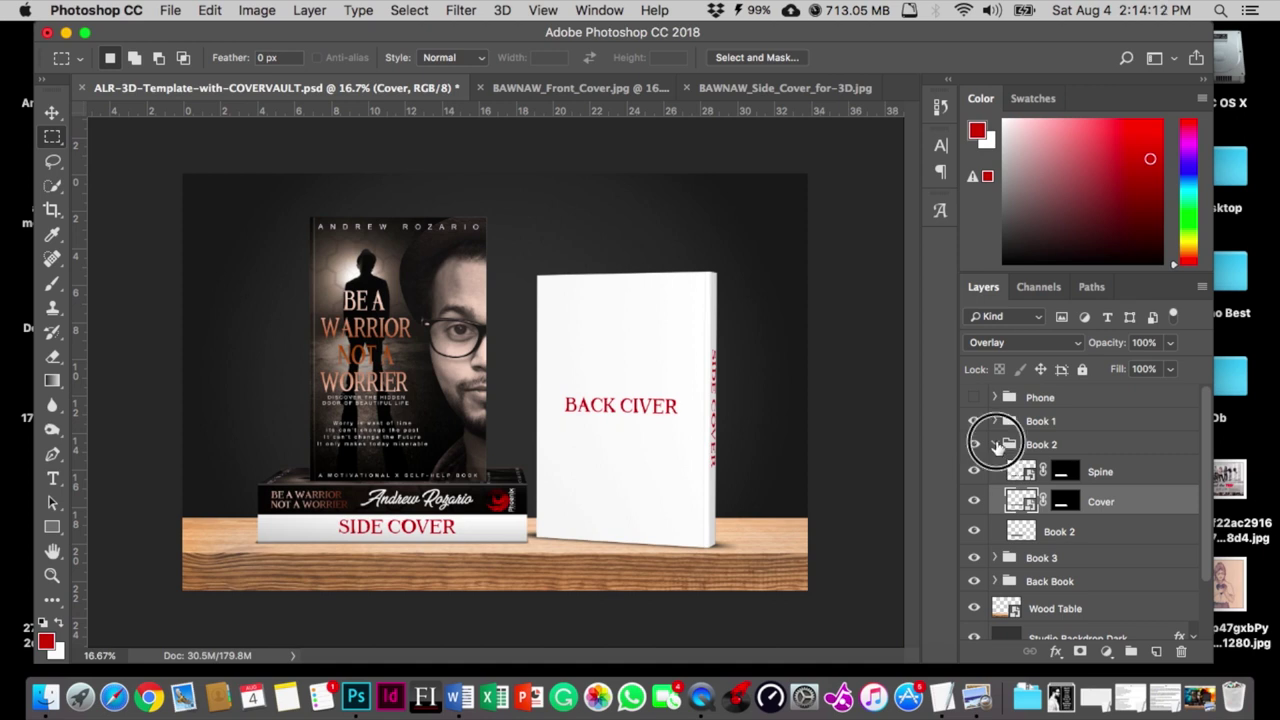
Open Book 3's Spine smart object and delete its rectangle and Side Cover placeholder layers
left_click(995, 444)
left_click(995, 468)
left_click(1040, 468)
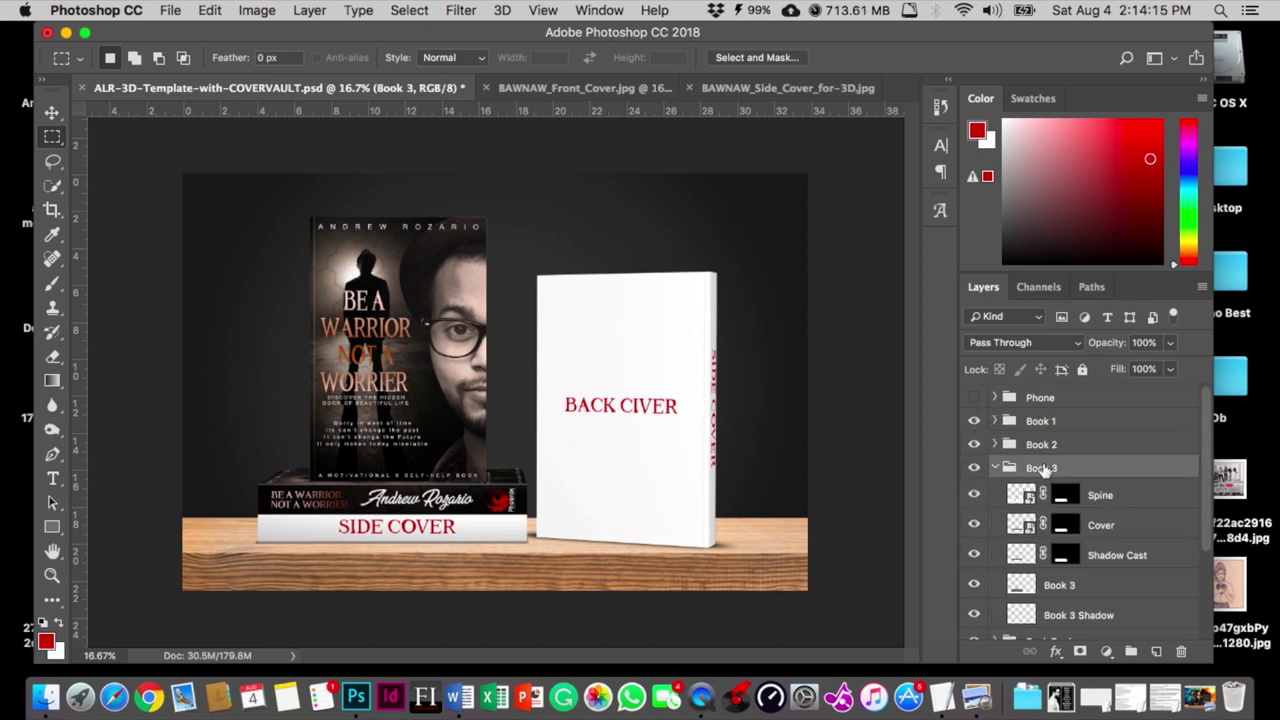
left_click(1021, 495)
double_click(1021, 493)
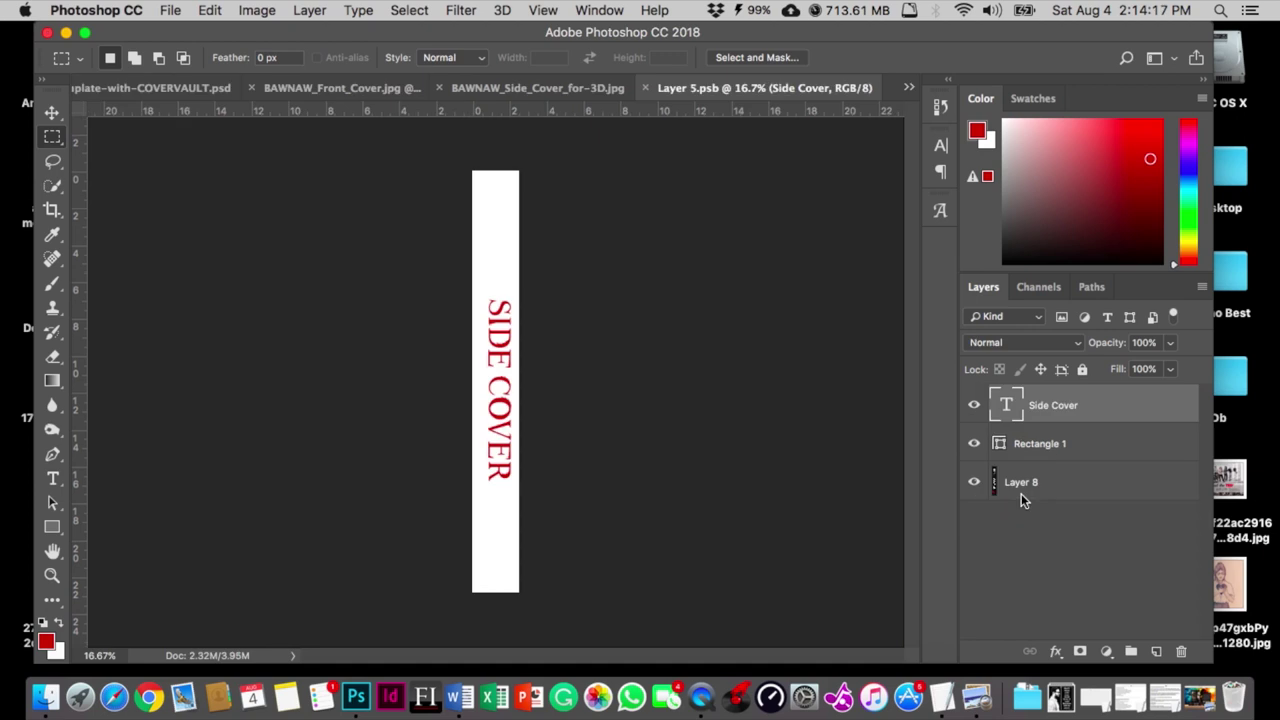
left_click(990, 448)
left_click(1038, 404, "shift")
key("Delete")
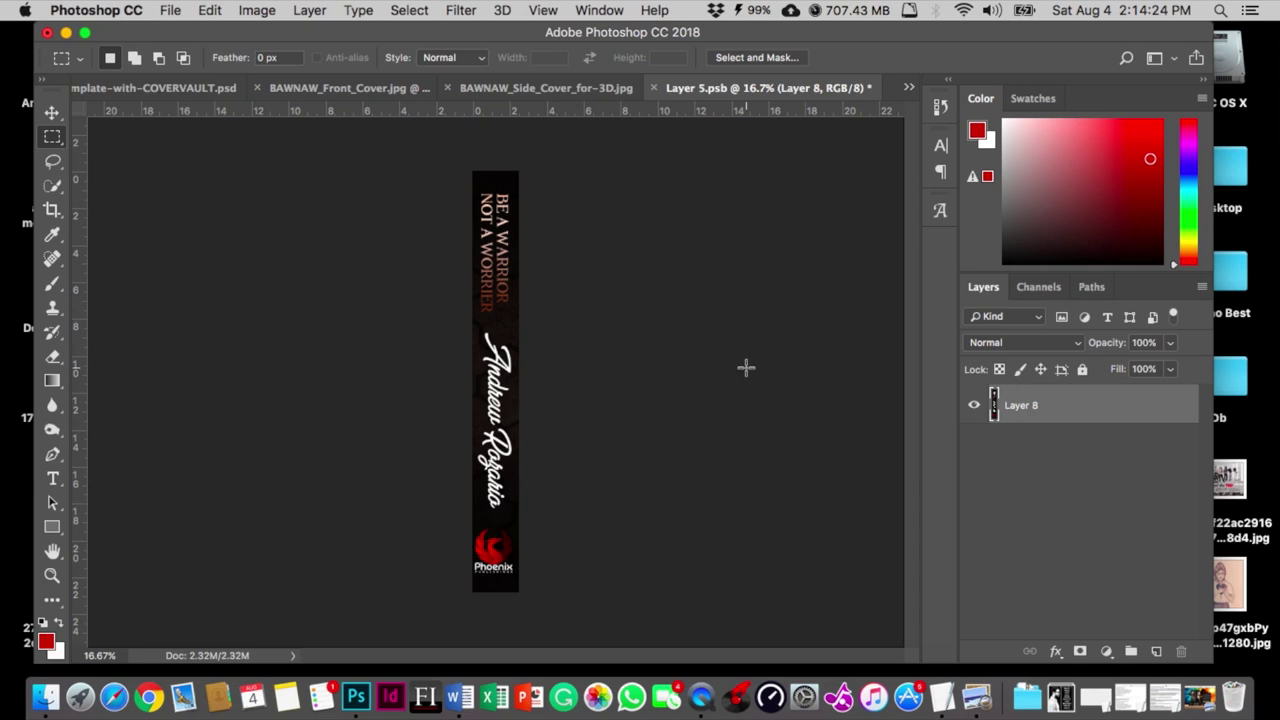
Copy the entire BAWNAW side cover spine artwork
left_click(909, 88)
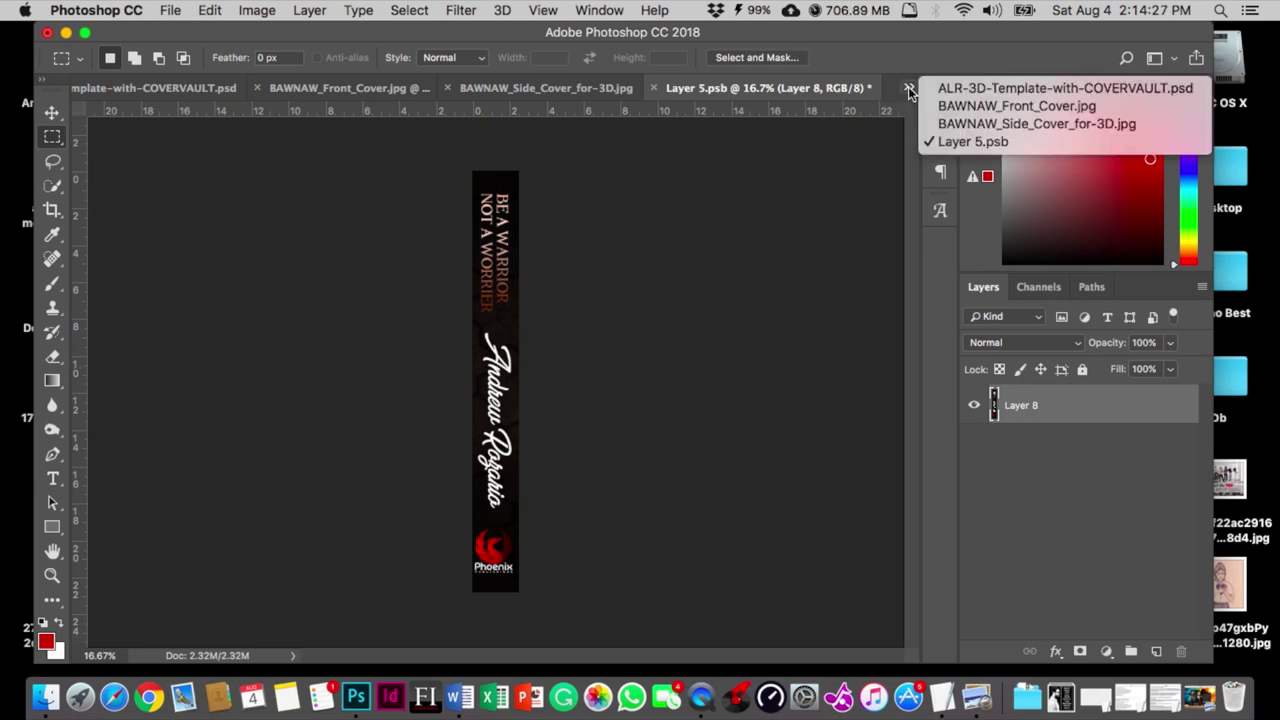
left_click(976, 123)
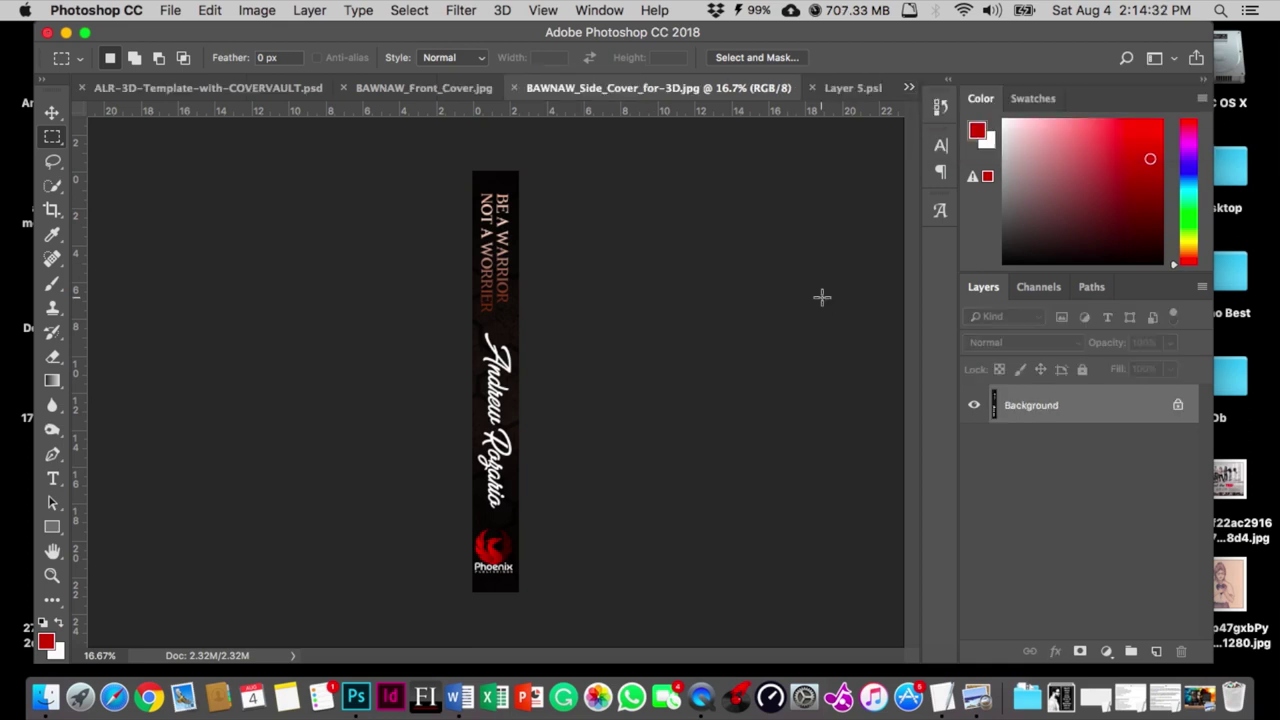
key("super+a")
key("super+c")
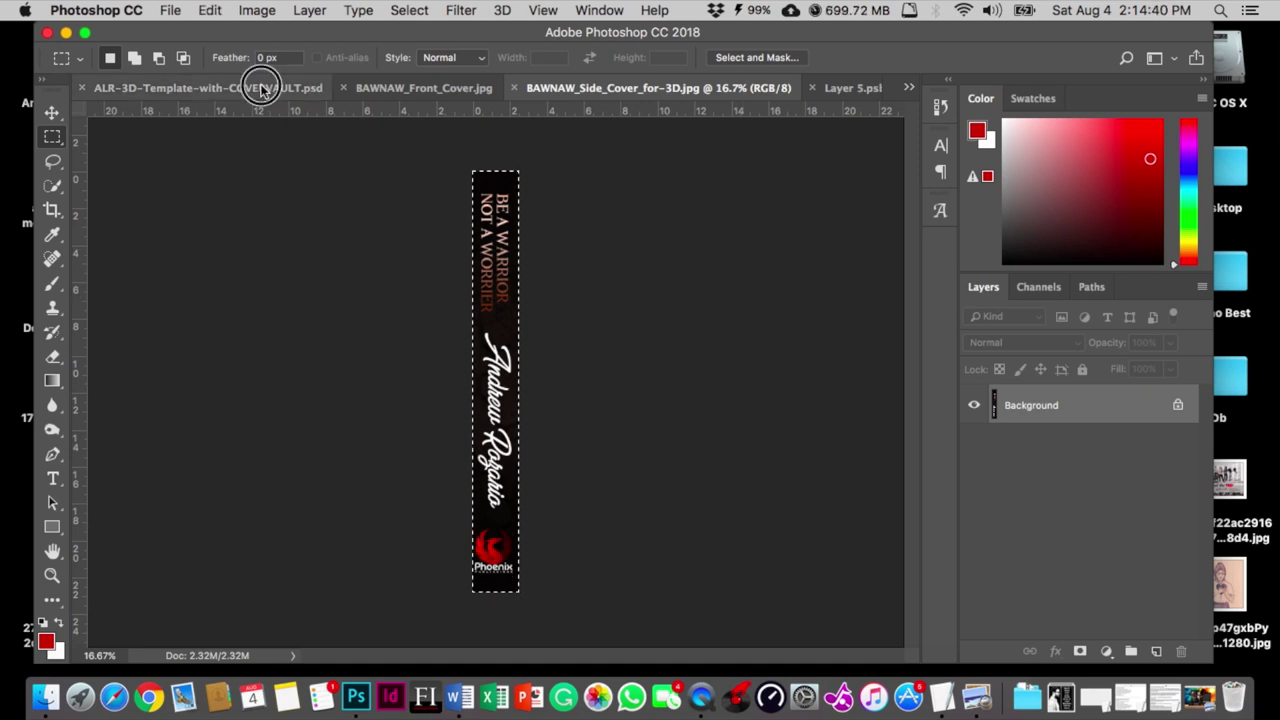
left_click(255, 86)
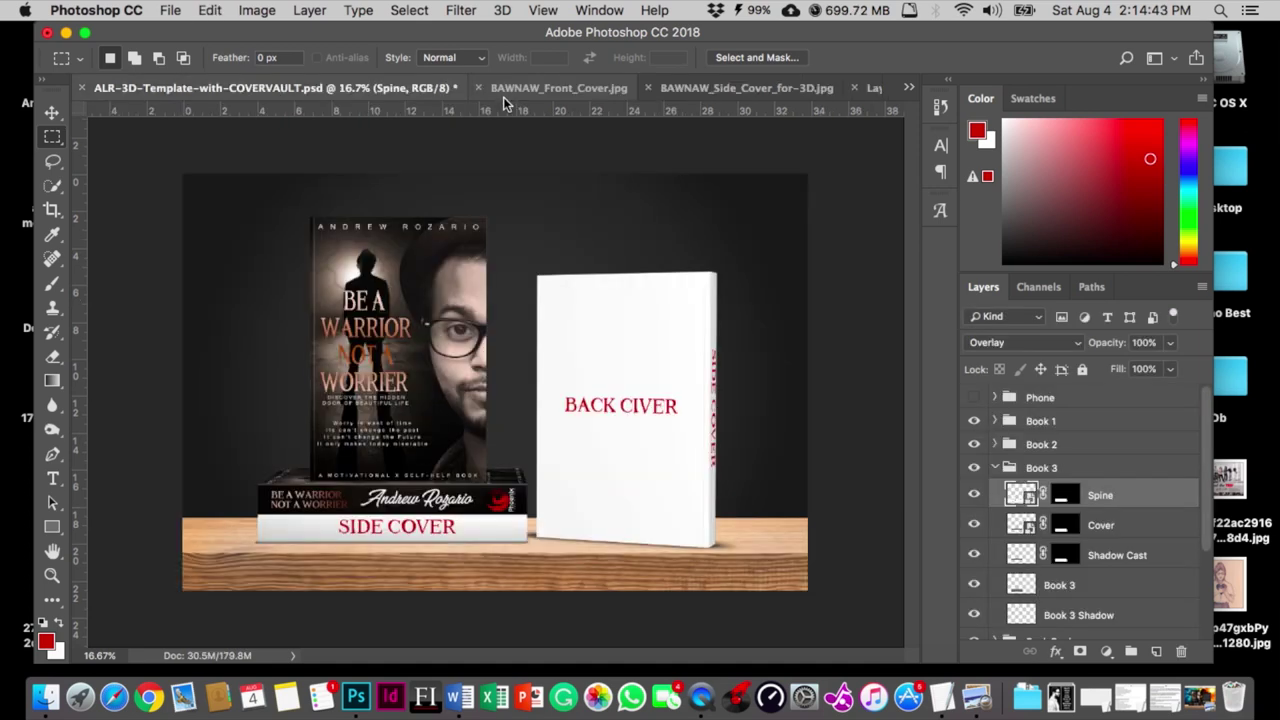
Paste the spine into Layer 5.psb, delete Layer 8, then save and close it
left_click(908, 88)
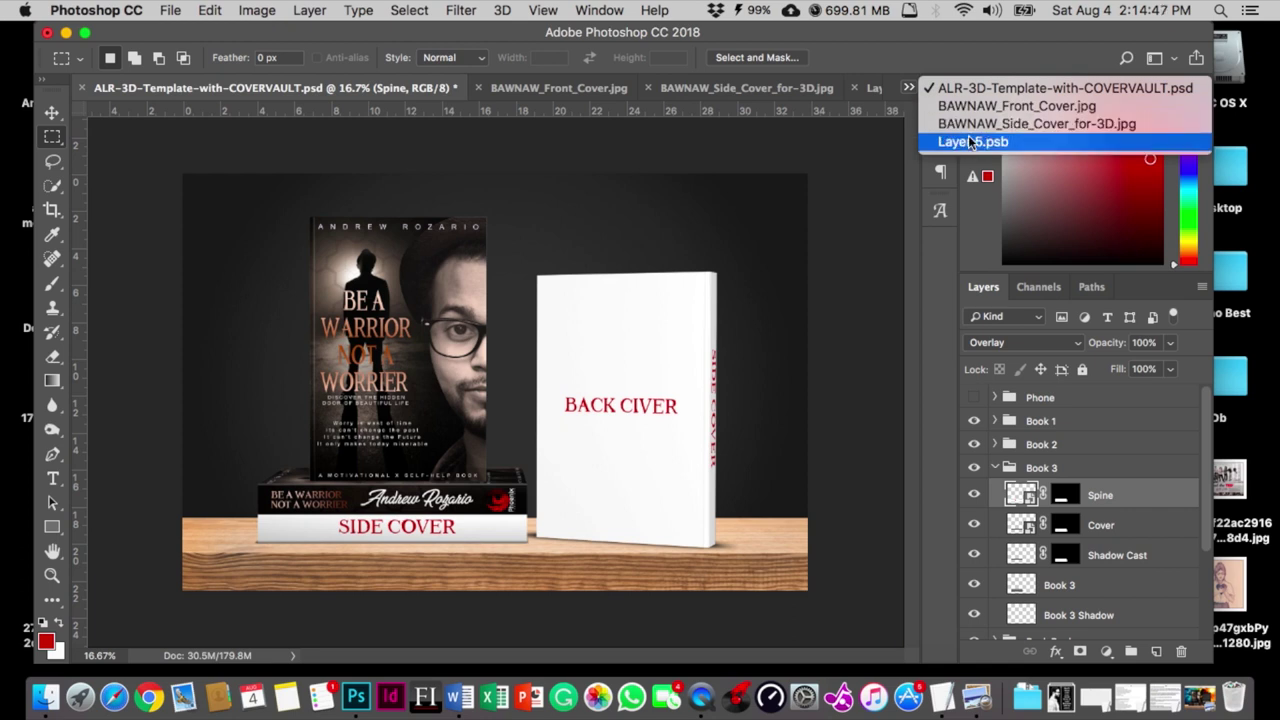
left_click(970, 141)
key("super+v")
left_click(1025, 440)
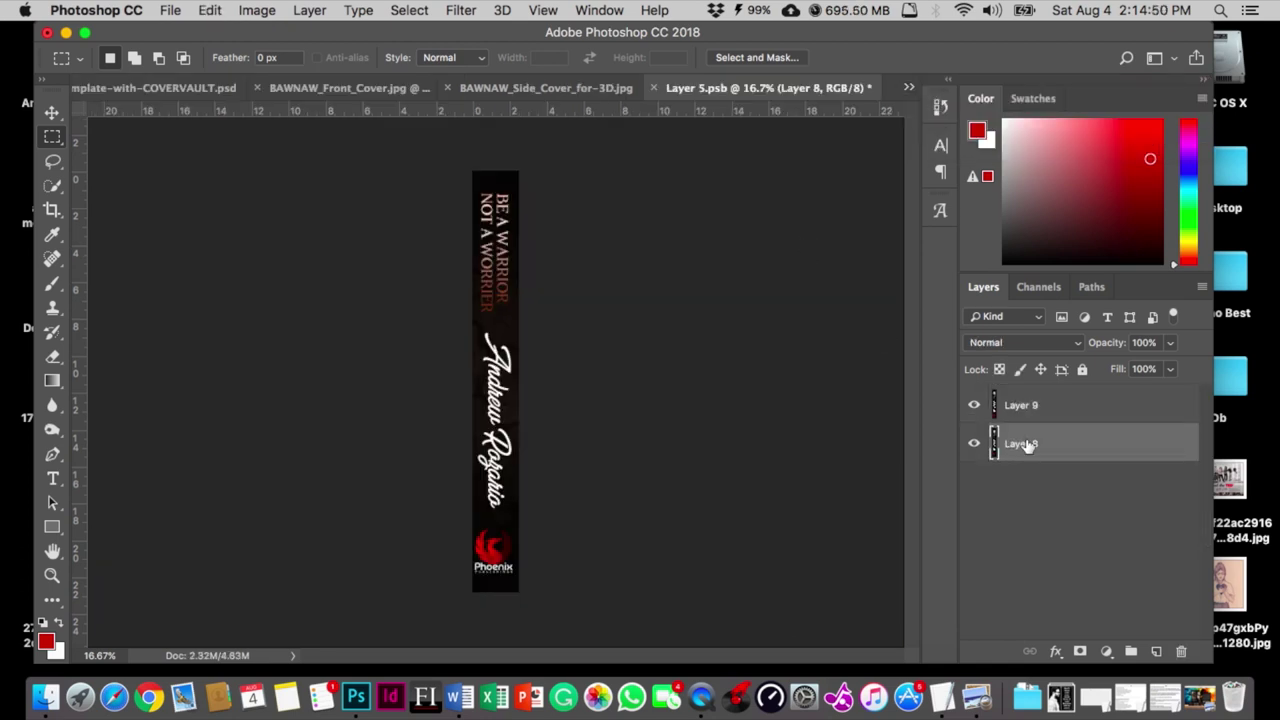
key("Delete")
left_click(1025, 438)
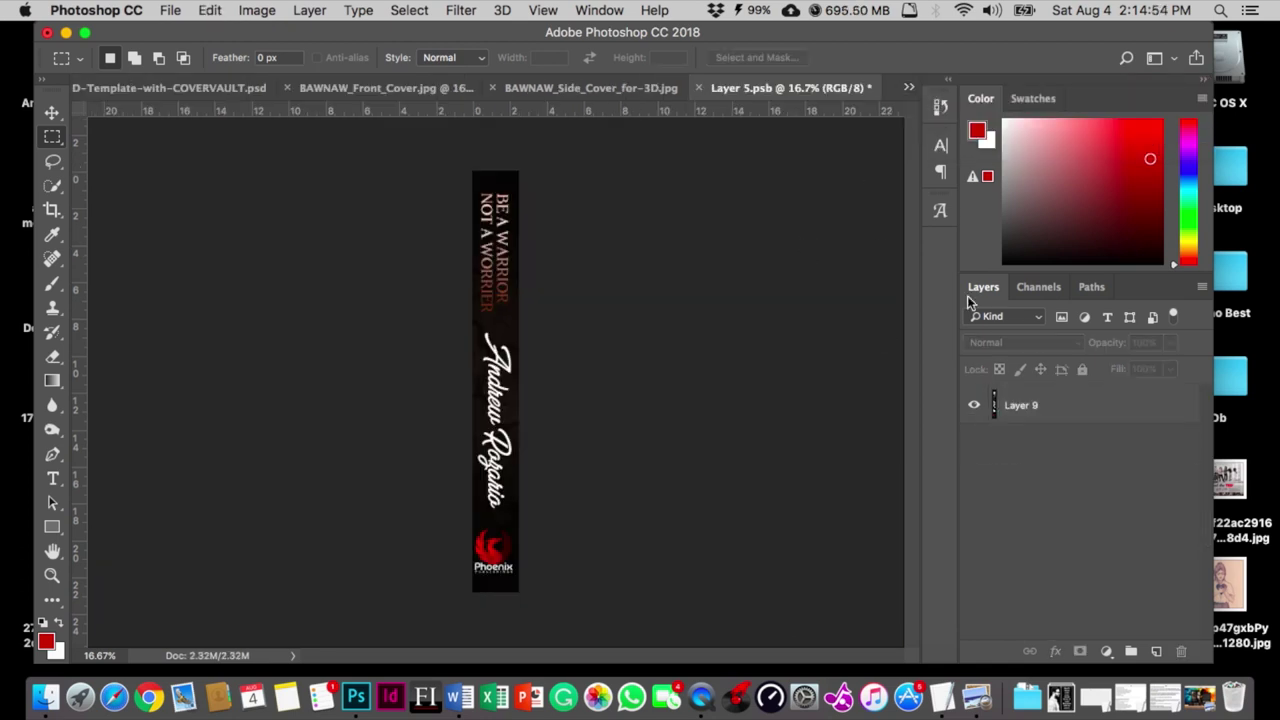
key("super+s")
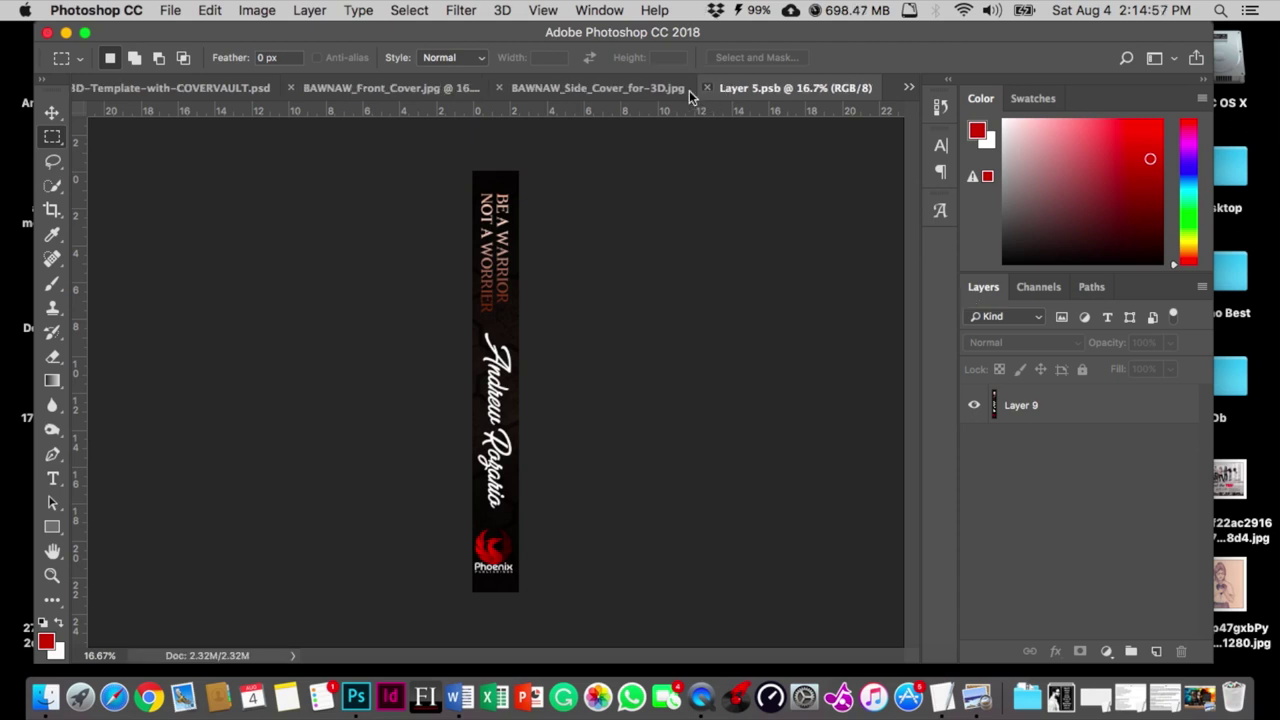
left_click(706, 88)
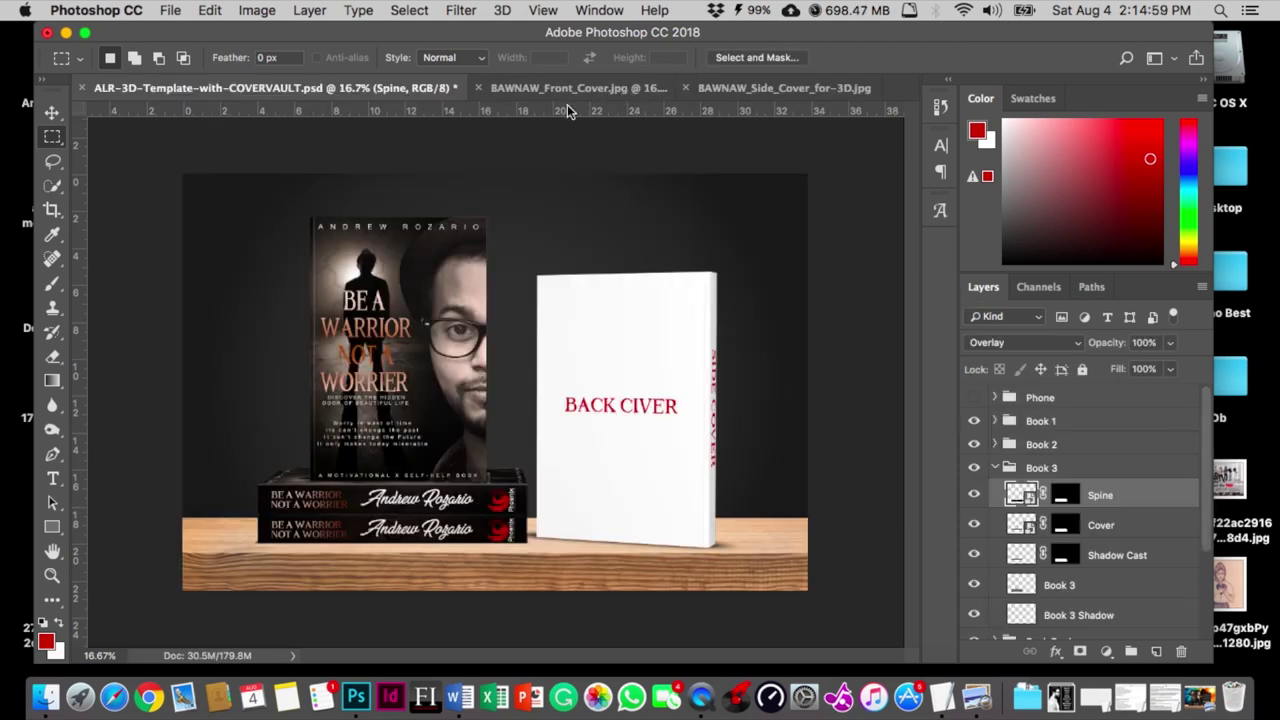
Collapse Book 3, expand the Back Book group, and select its Spine layer
left_click(997, 470)
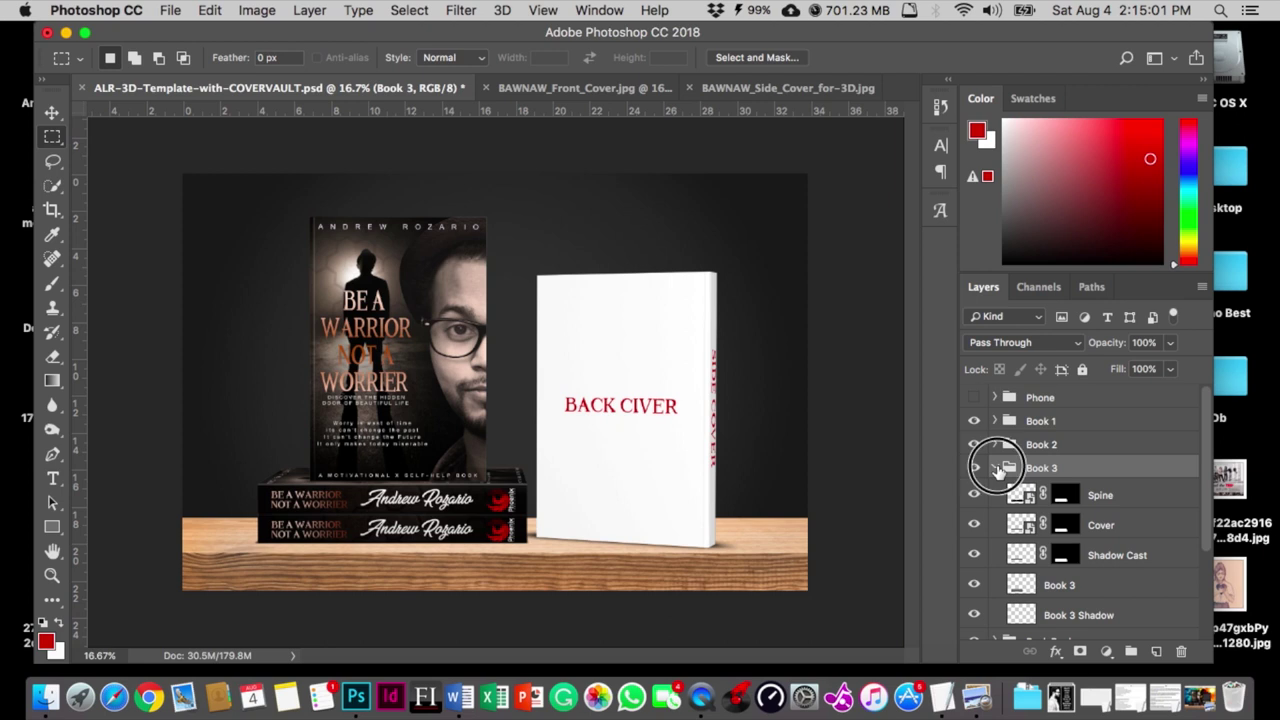
left_click(996, 468)
left_click(996, 491)
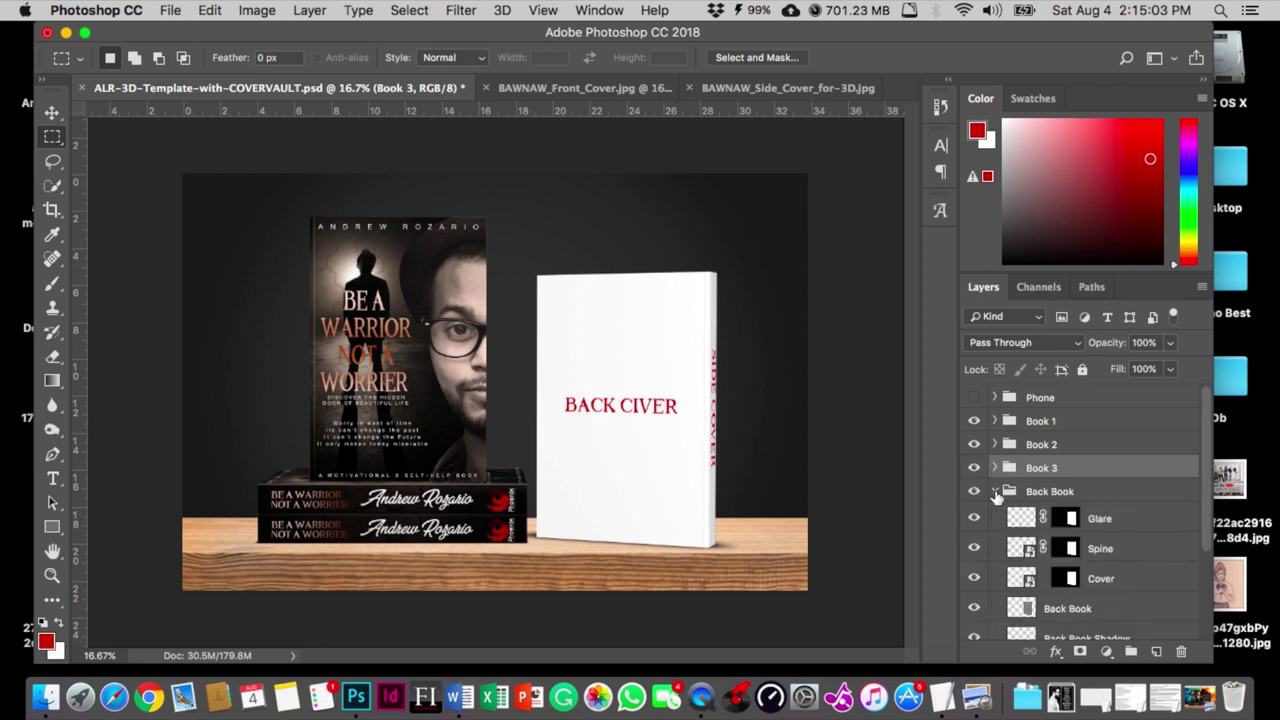
scroll(996, 497, "down", 3)
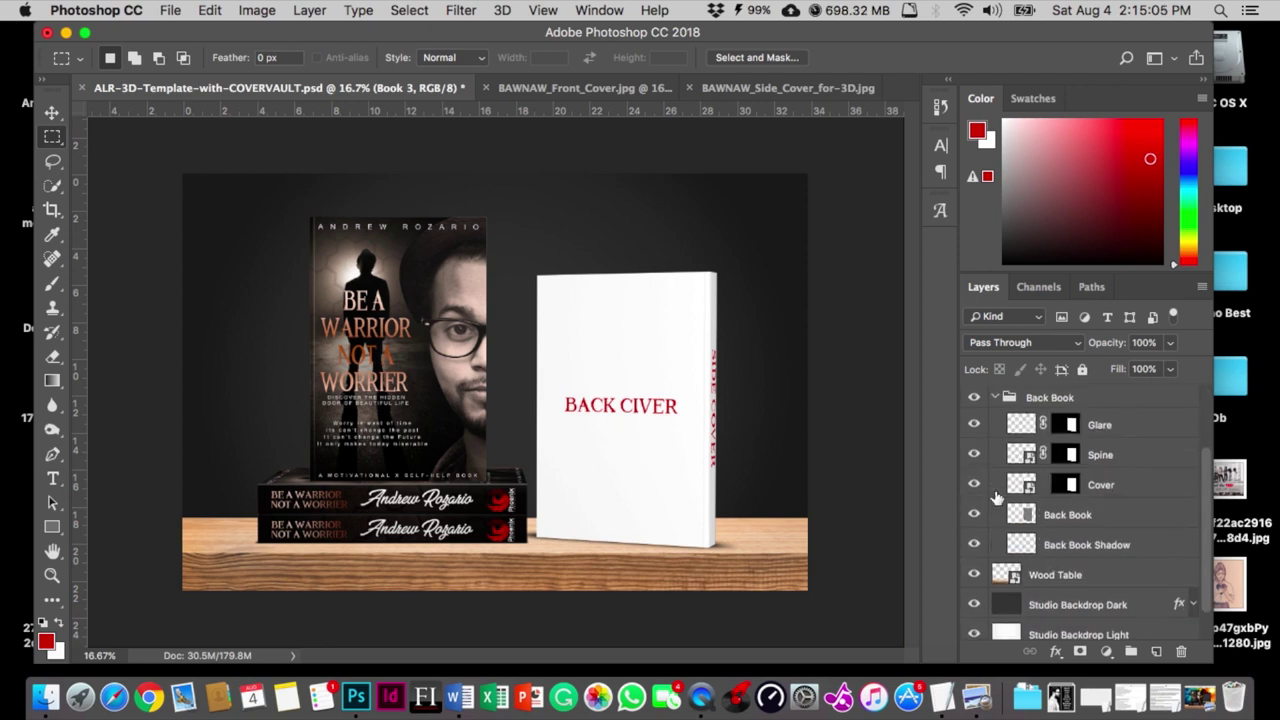
scroll(996, 497, "up", 1)
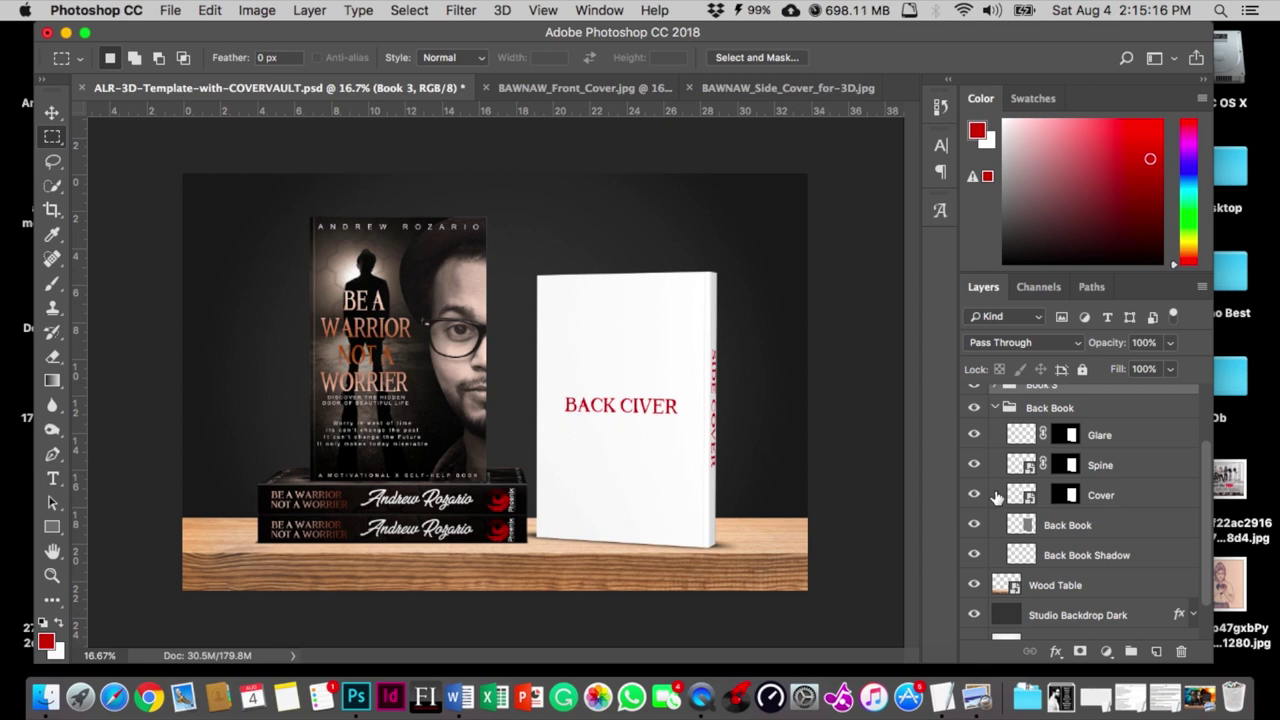
left_click(1020, 464)
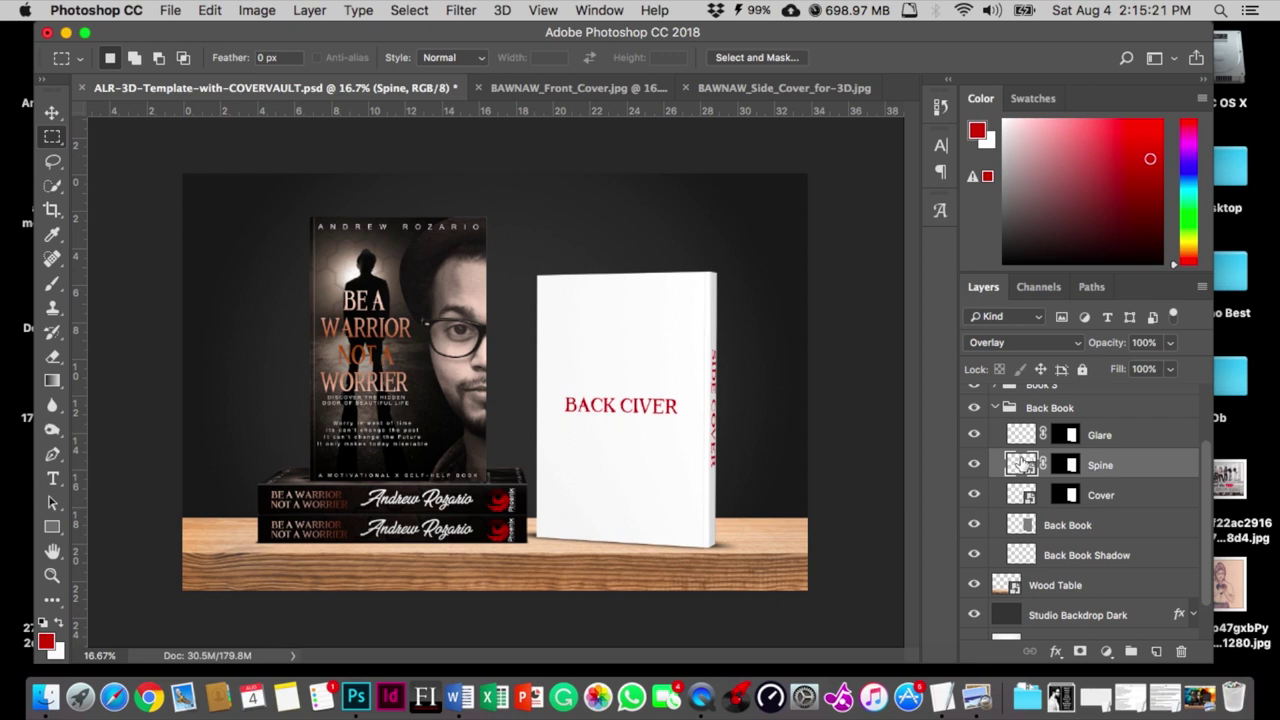
Open the Back Book Spine smart object as Layer 45.psb and paste the spine artwork
double_click(1020, 464)
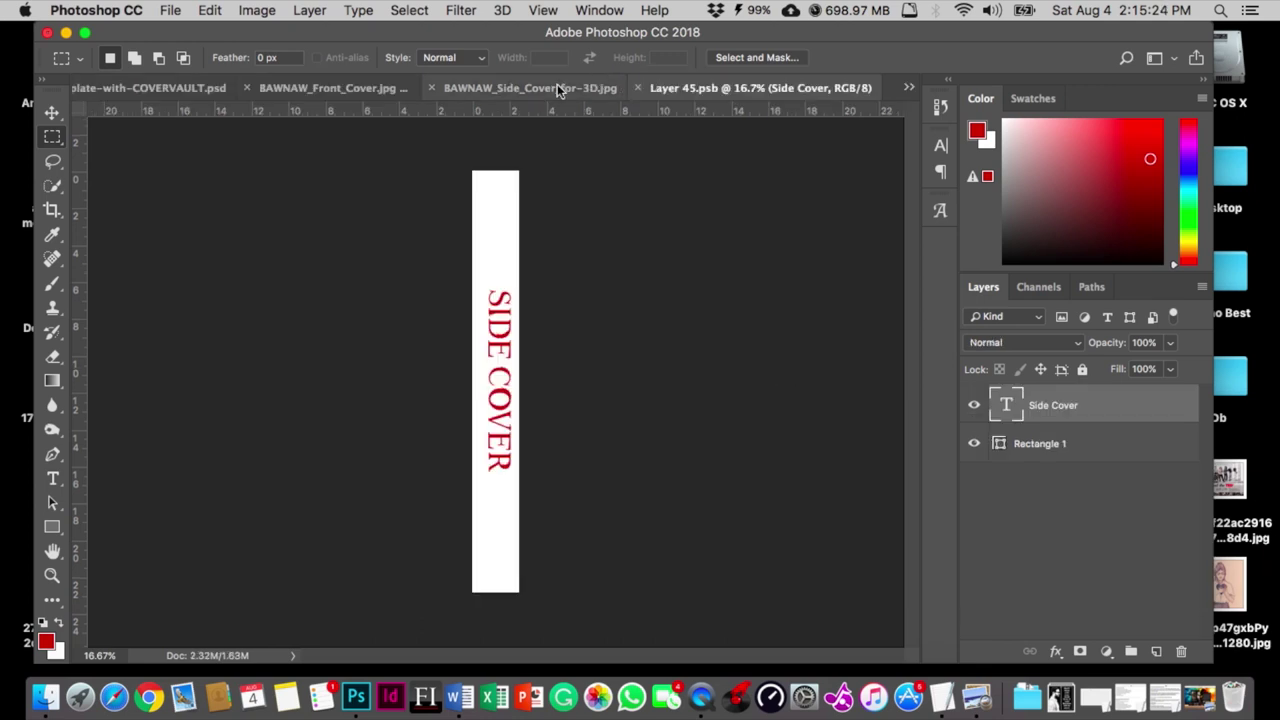
left_click(908, 87)
left_click(1036, 124)
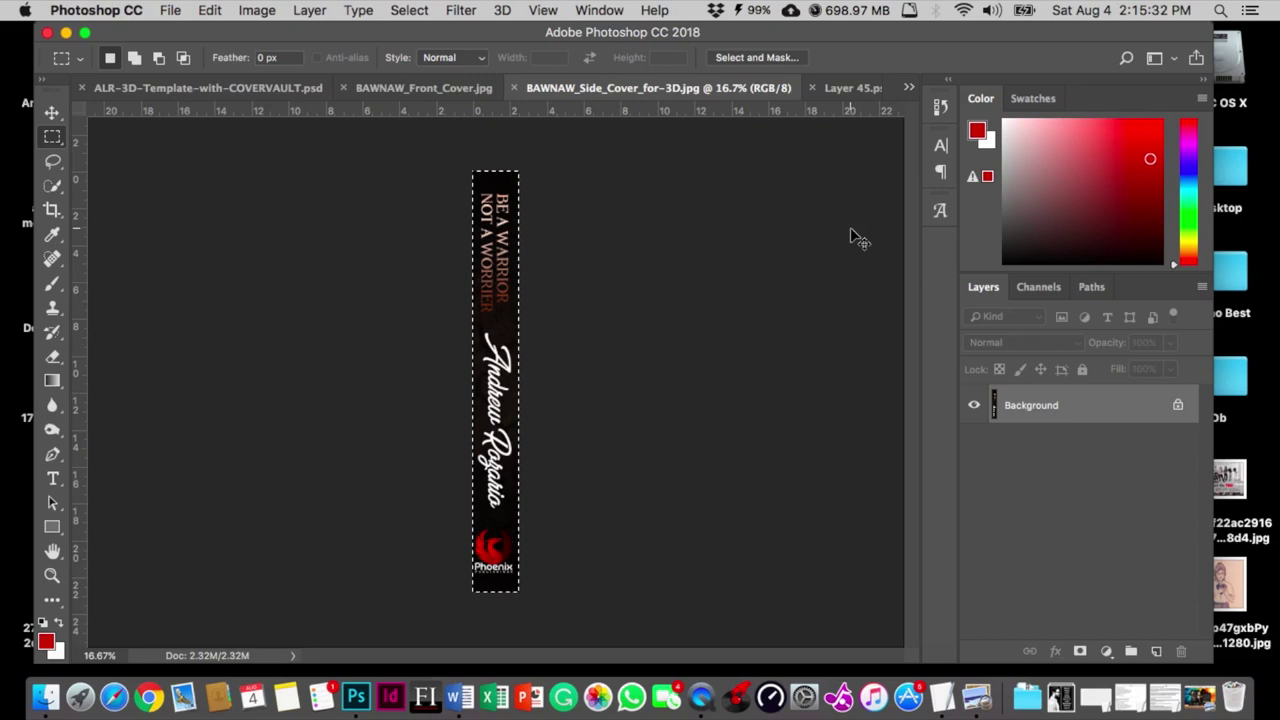
left_click(908, 87)
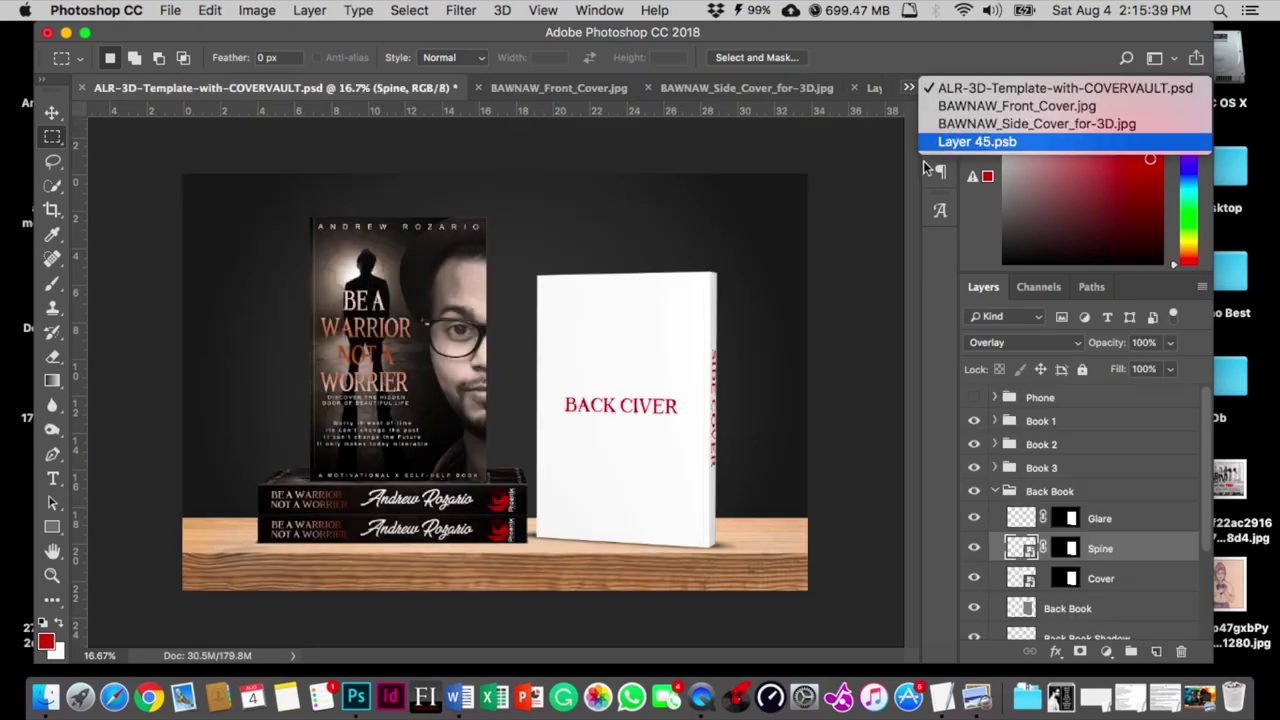
left_click(930, 142)
key("super+v")
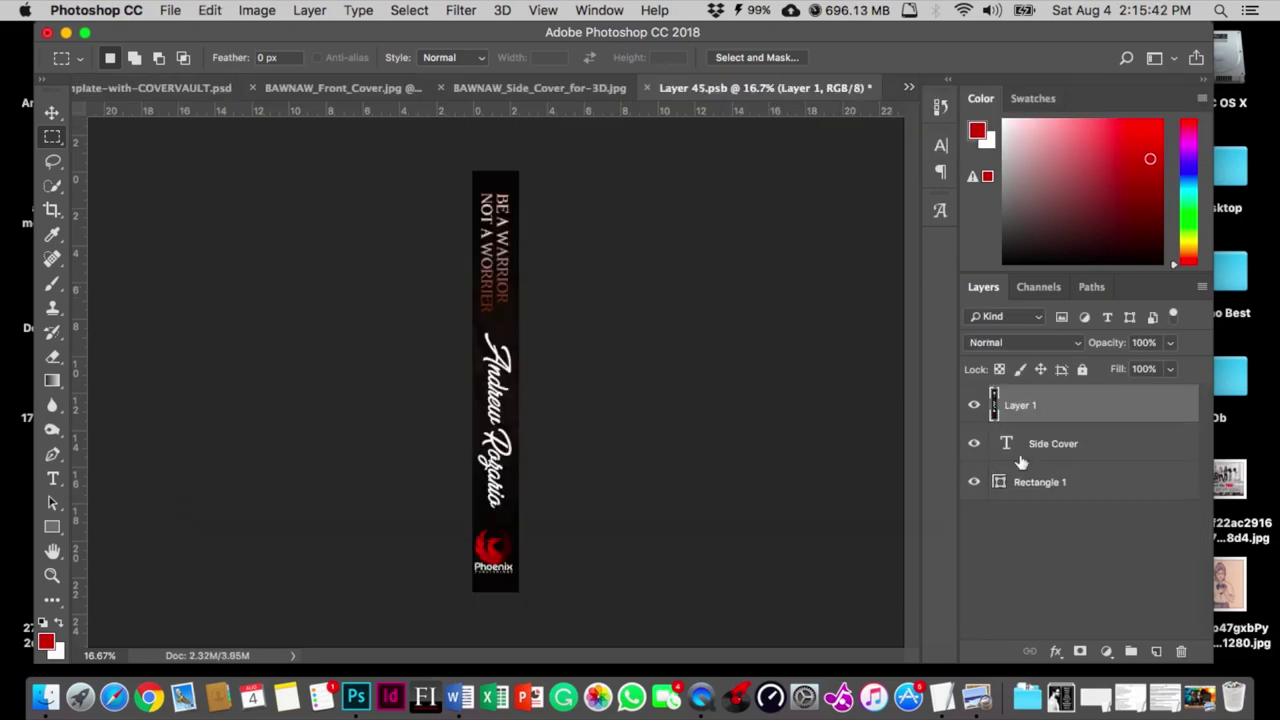
Delete Side Cover and Rectangle 1, save and close Layer 45.psb, then open the back Cover smart object
left_click(1063, 444)
key("Delete")
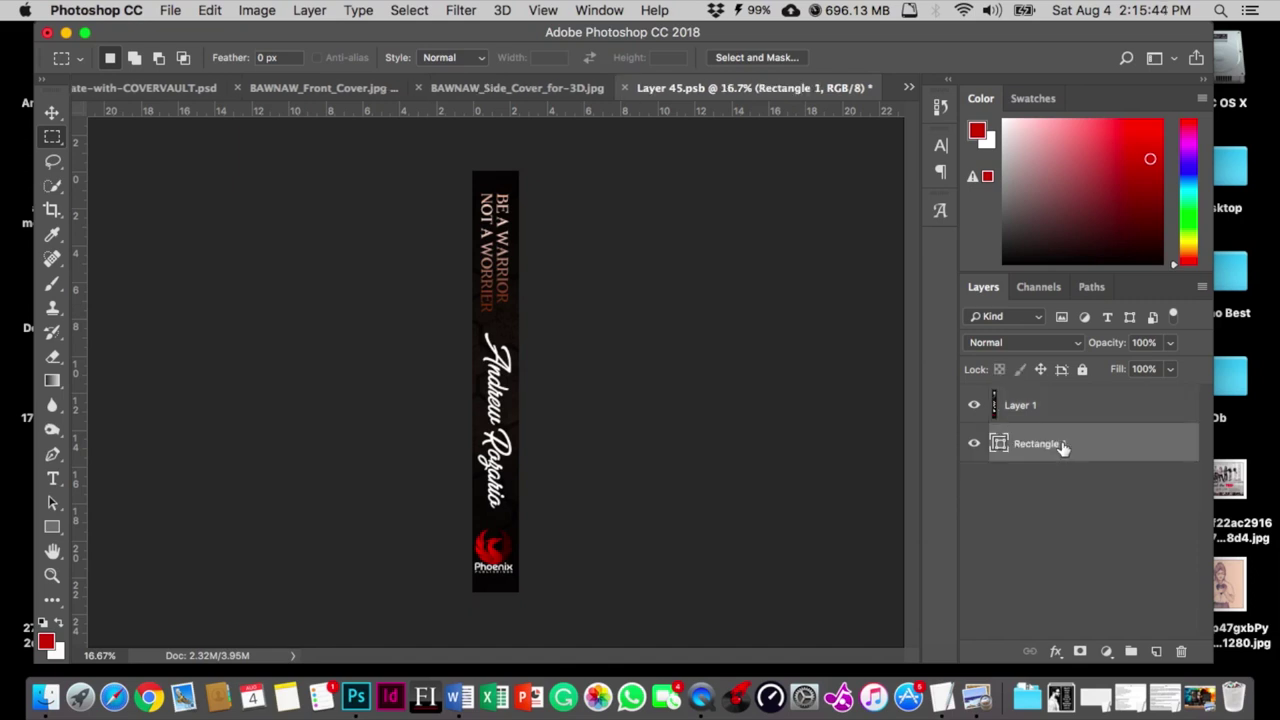
key("Delete")
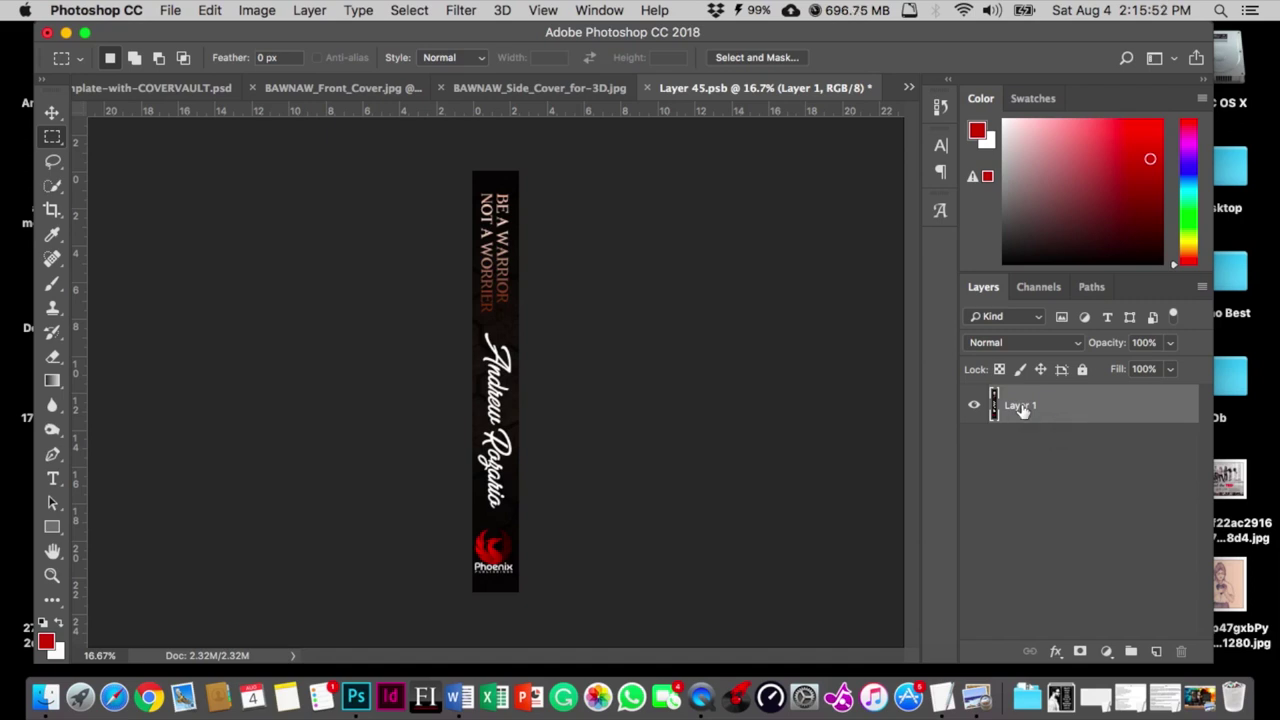
key("super+s")
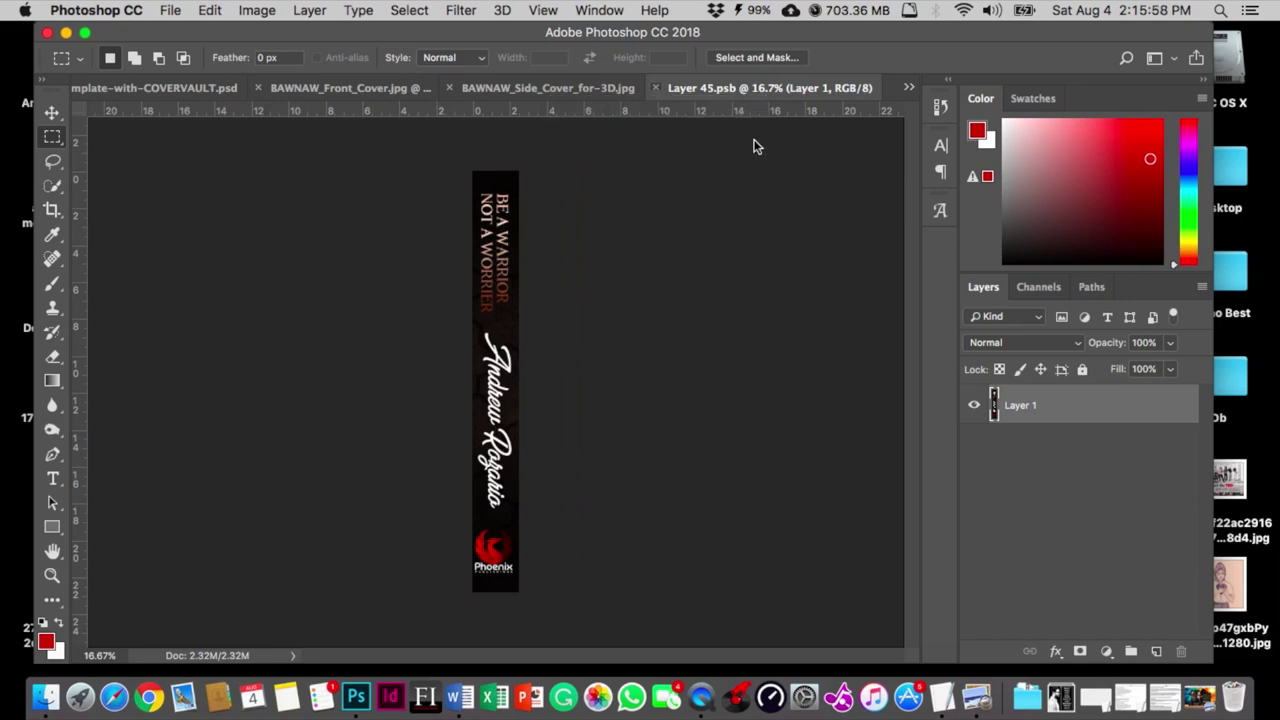
key("super+w")
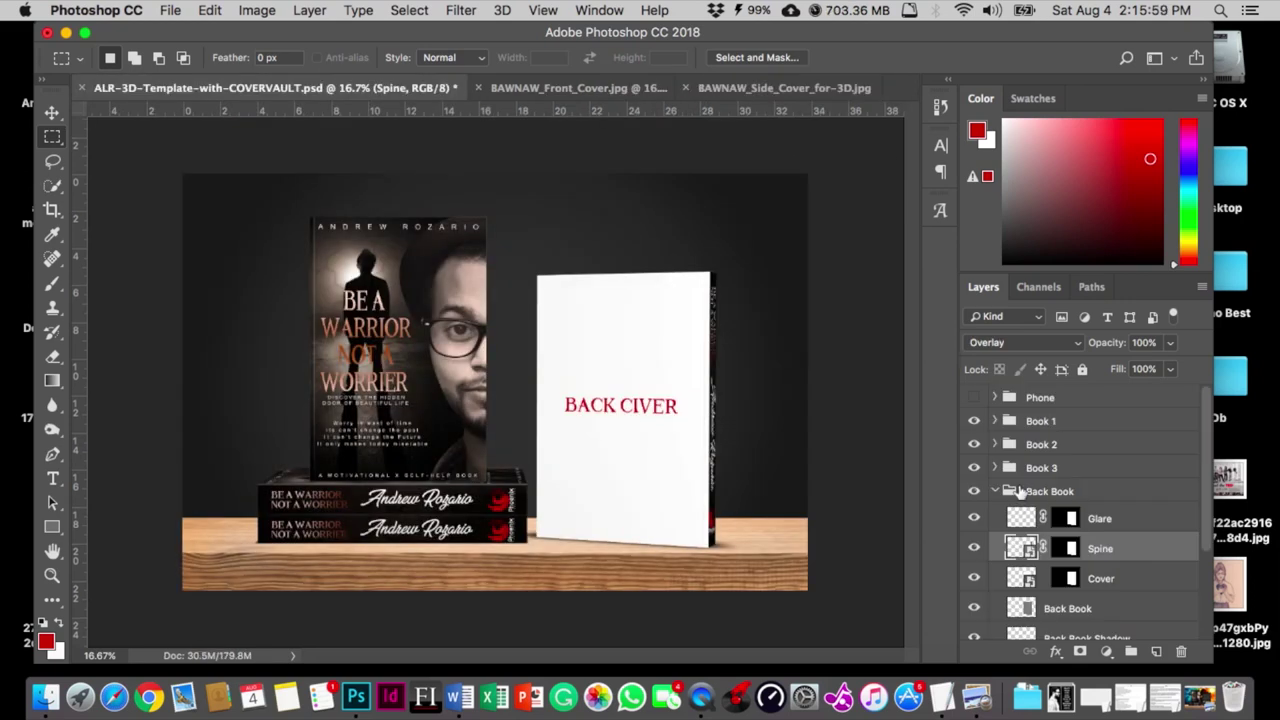
double_click(1019, 578)
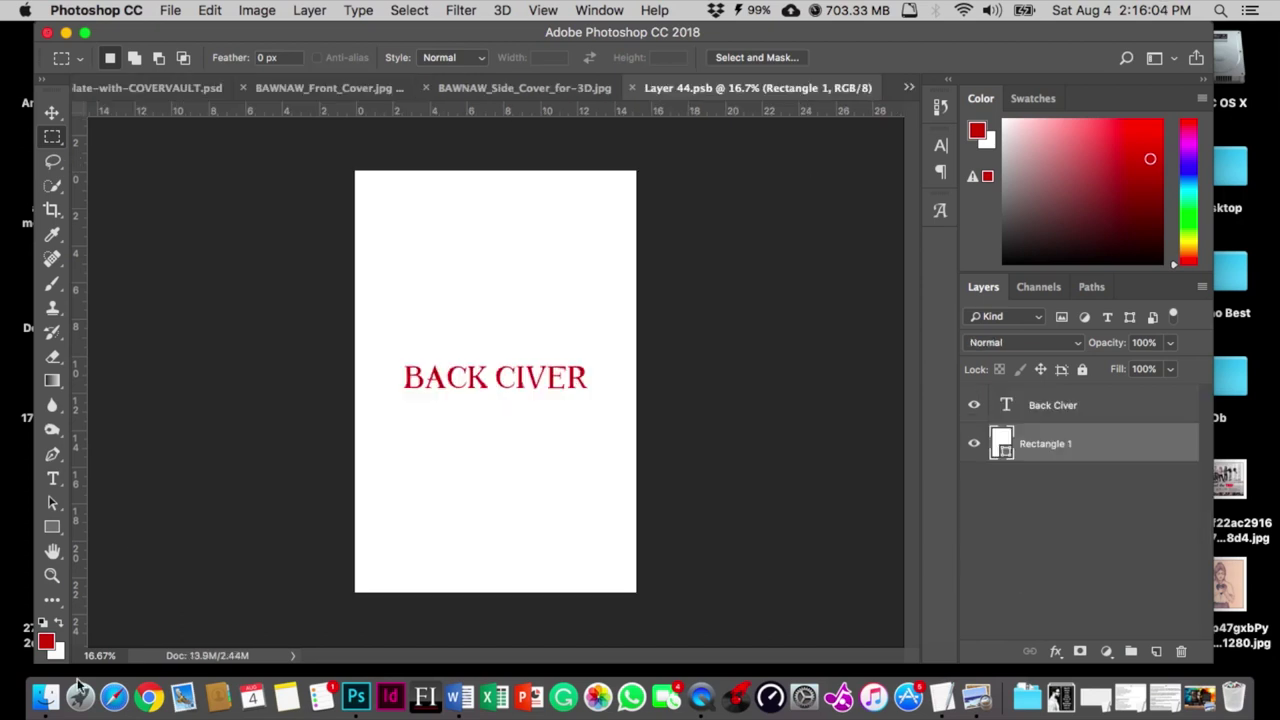
Open BAWNAW_Back_Cover.jpg from the project folder in Photoshop
left_click(44, 697)
left_click(620, 130)
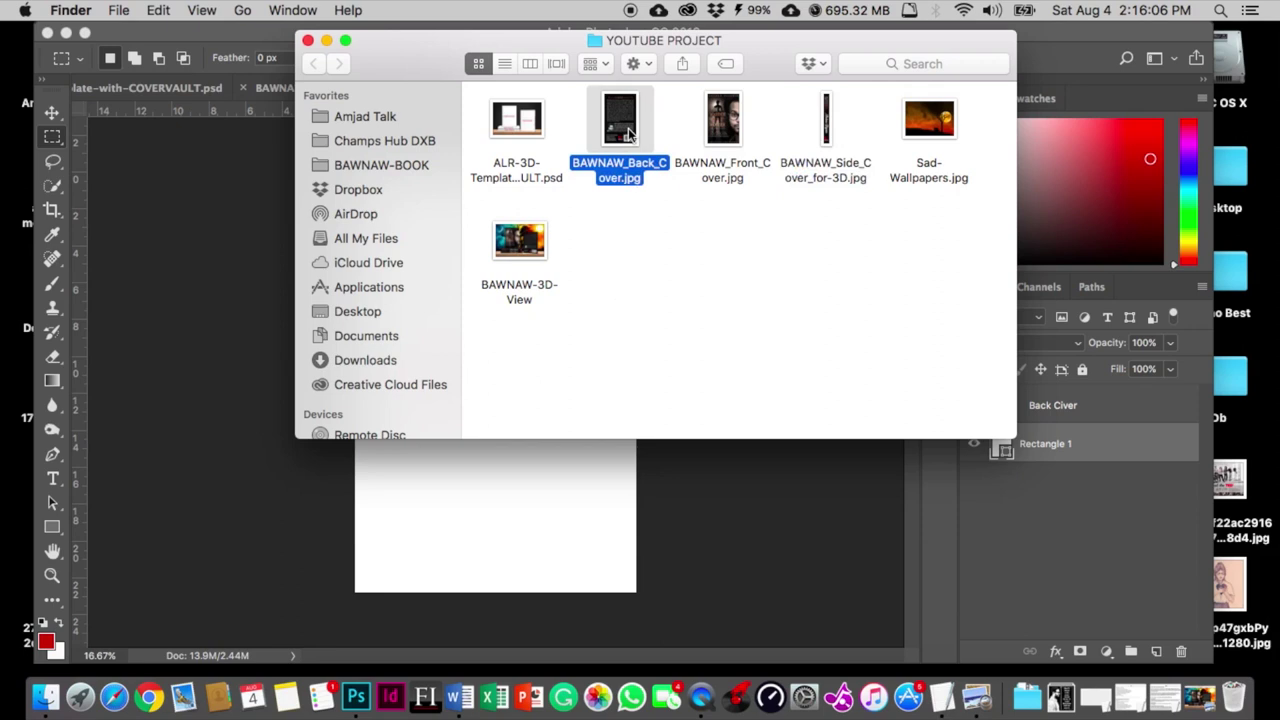
right_click(624, 127)
mouse_move(791, 165)
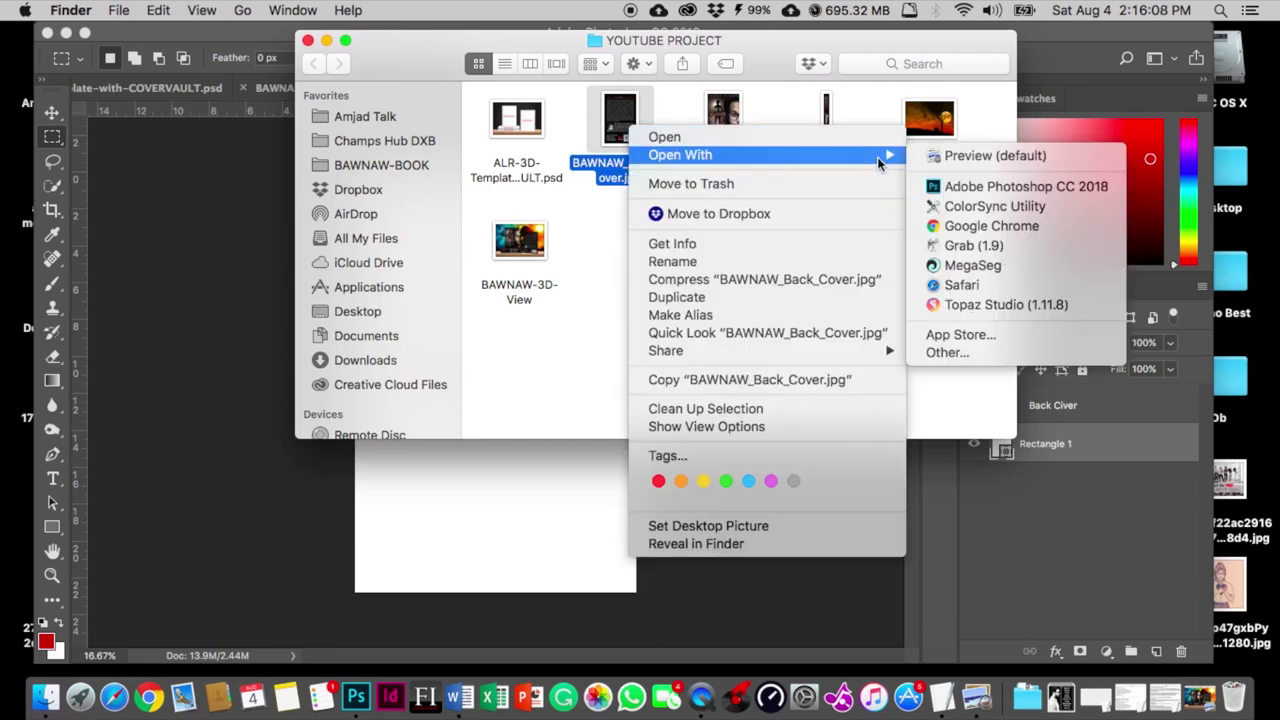
left_click(938, 185)
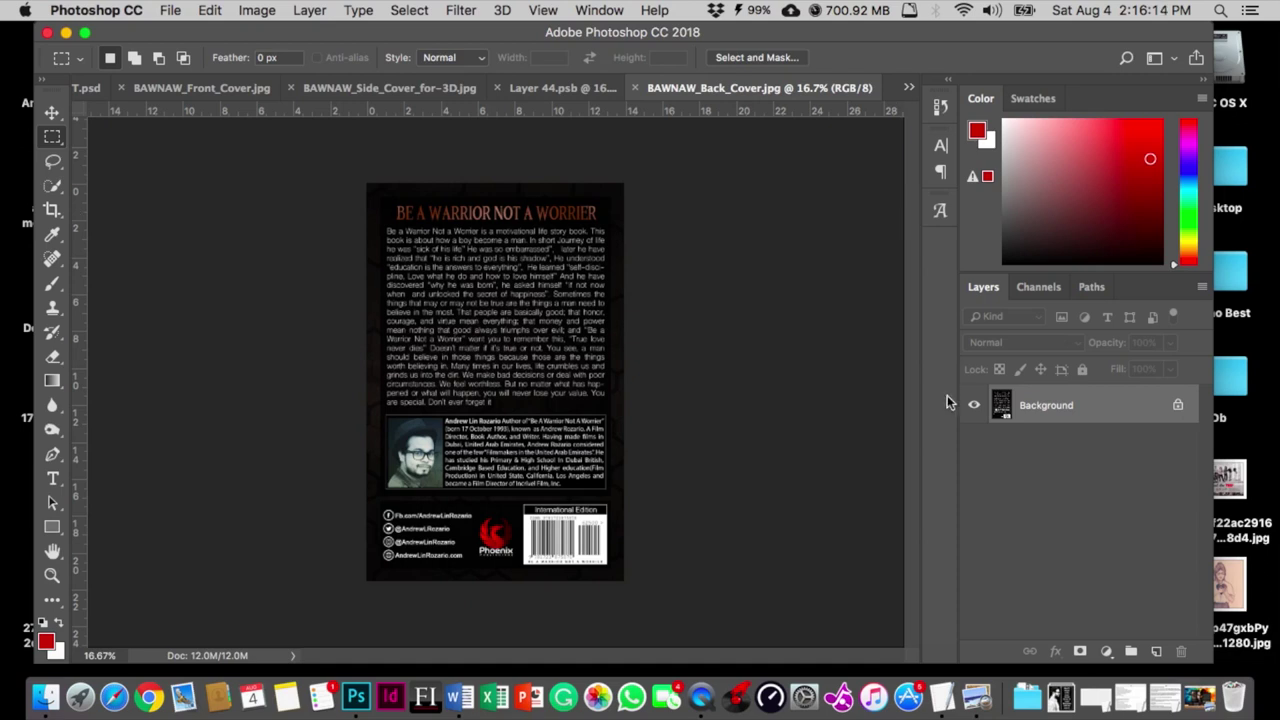
Select and copy the whole back cover image, then close BAWNAW_Back_Cover.jpg
left_click_drag(357, 163, 714, 659)
left_click(170, 10)
mouse_move(203, 12)
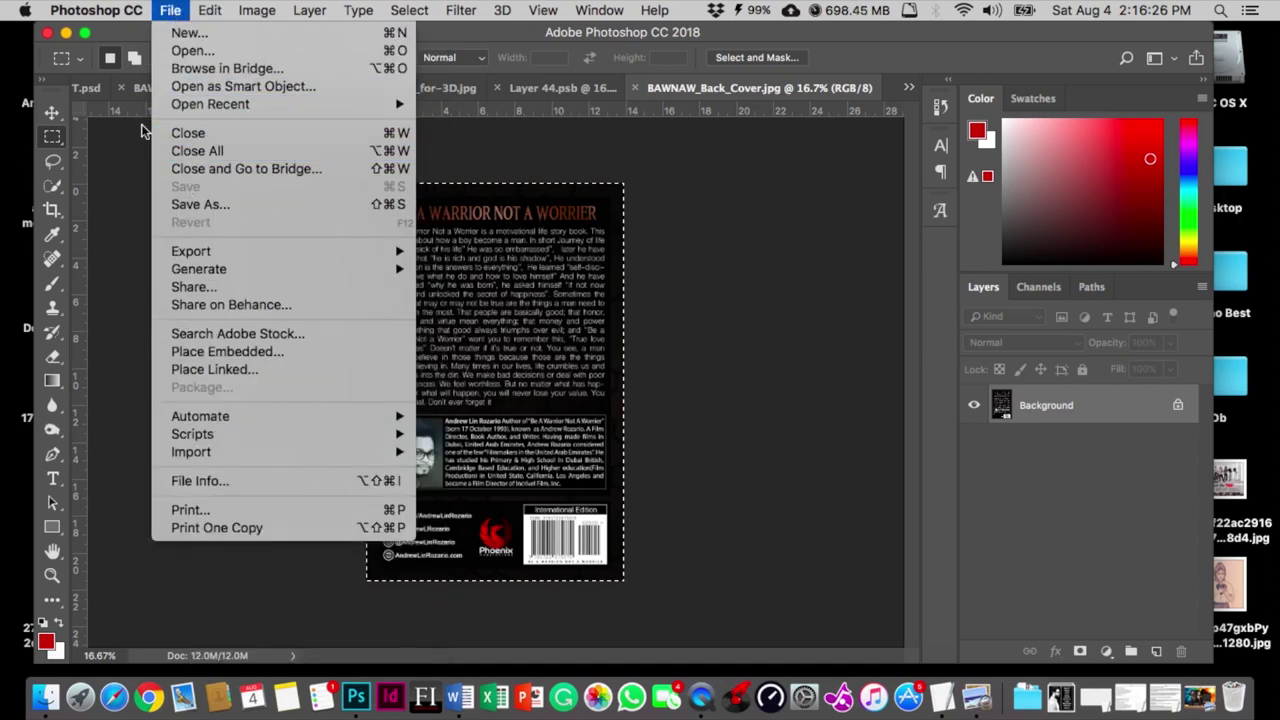
key("Escape")
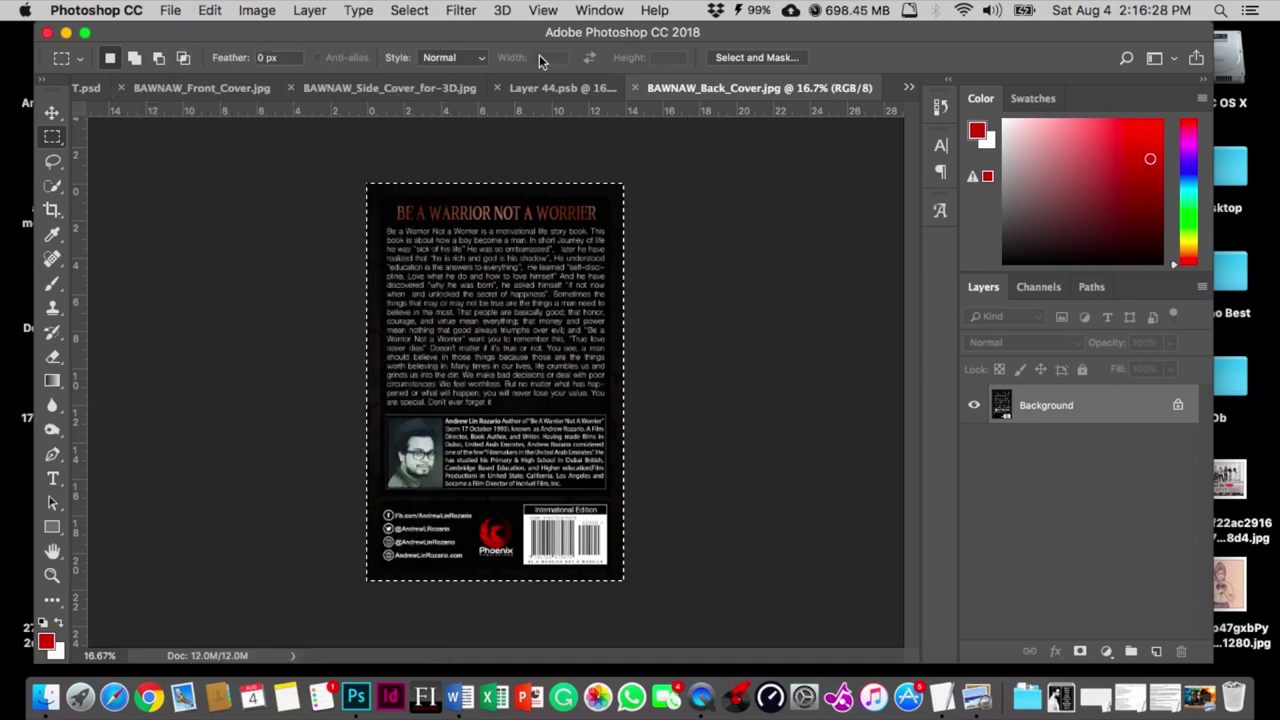
left_click(634, 88)
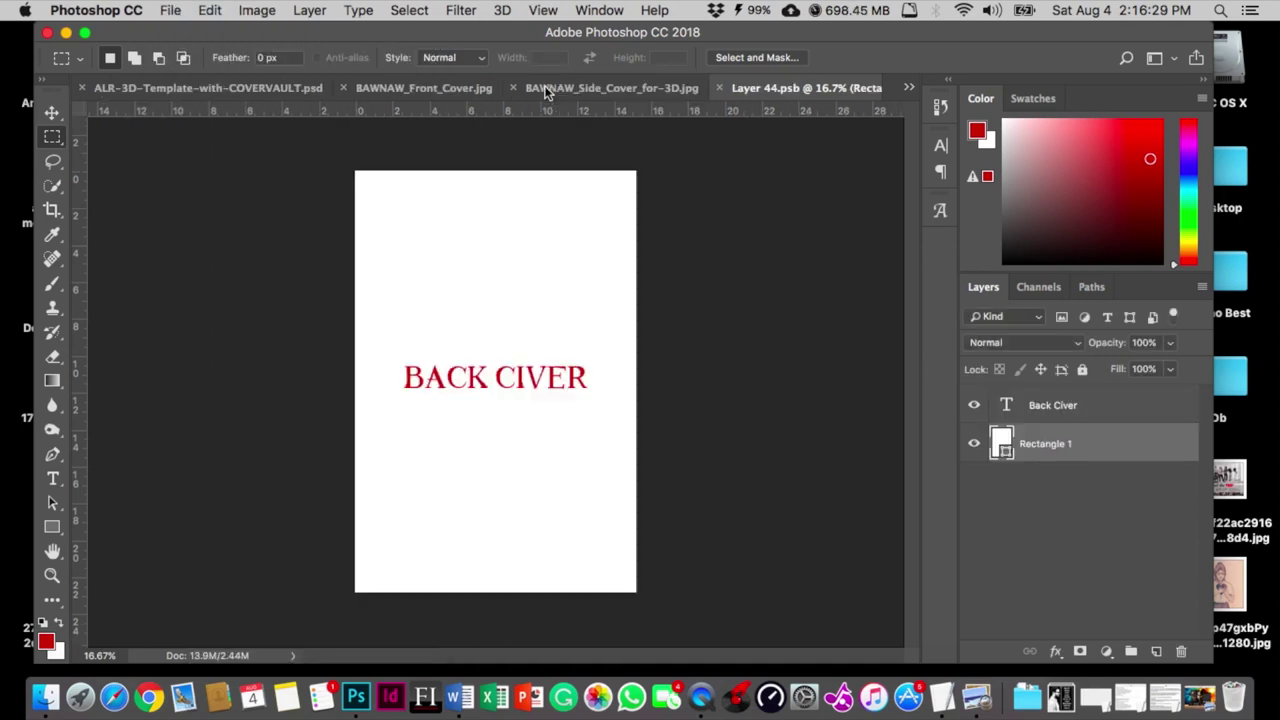
Paste the back cover into Layer 44.psb and delete the Back Civer text and Rectangle 1 layers
left_click(1034, 408)
key("super+v")
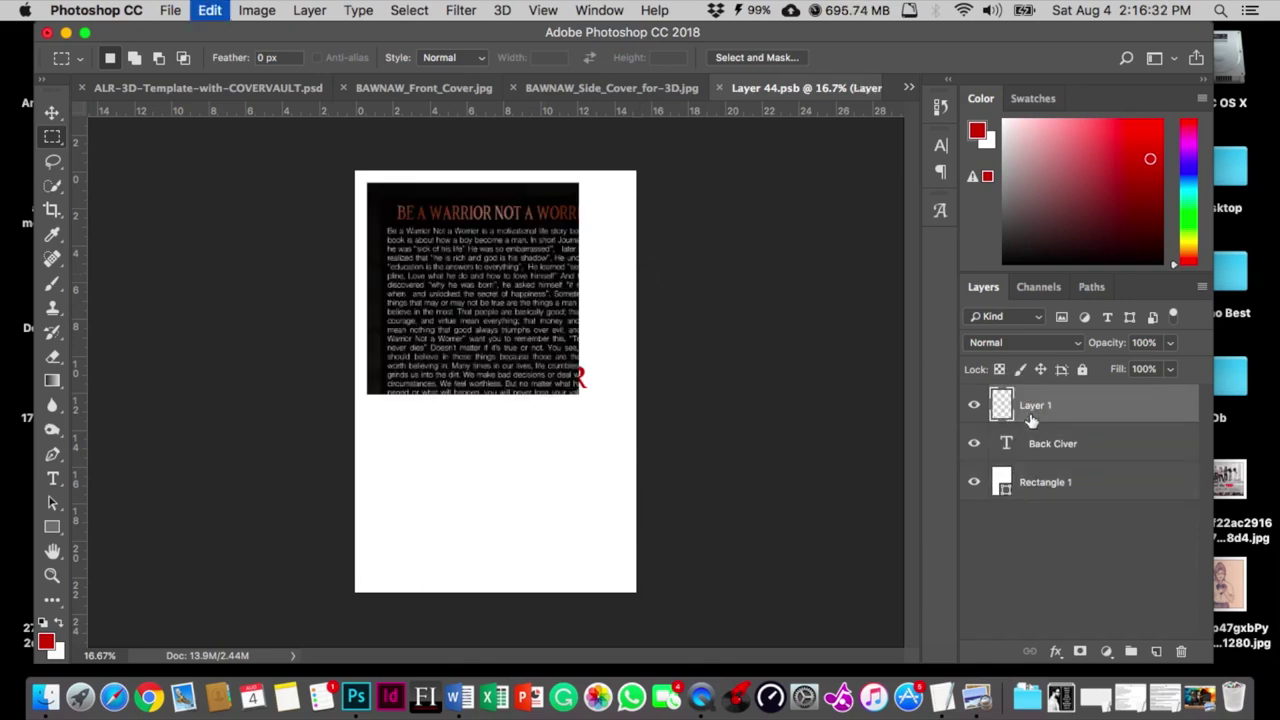
left_click(1050, 446)
left_click(1052, 490, "shift")
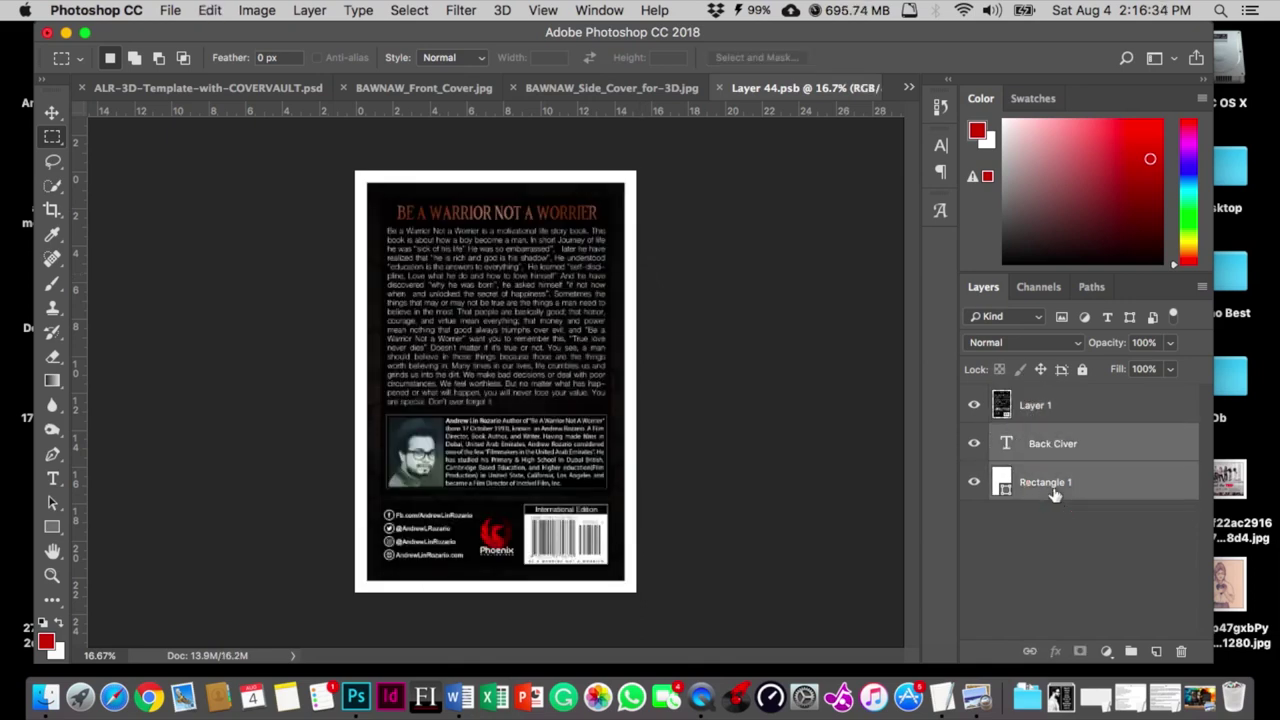
key("Delete")
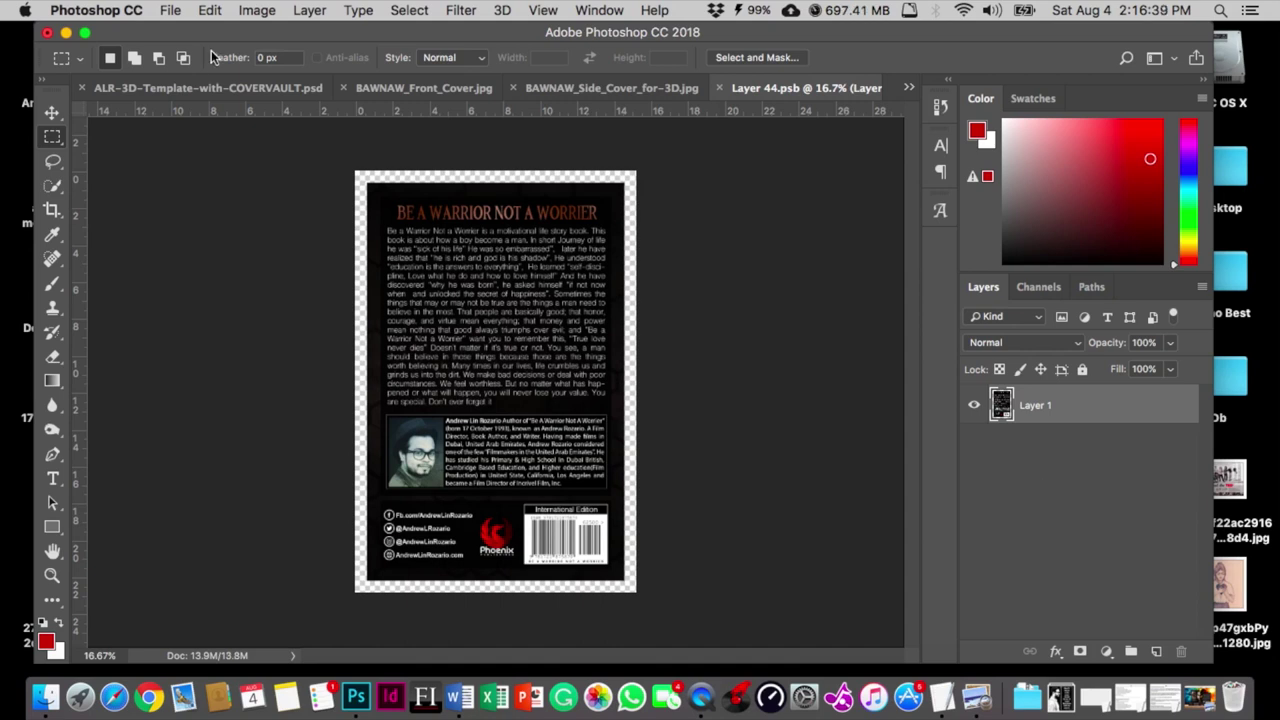
Free Transform the back cover to stretch it to the canvas edges with no transparent margins
left_click(210, 10)
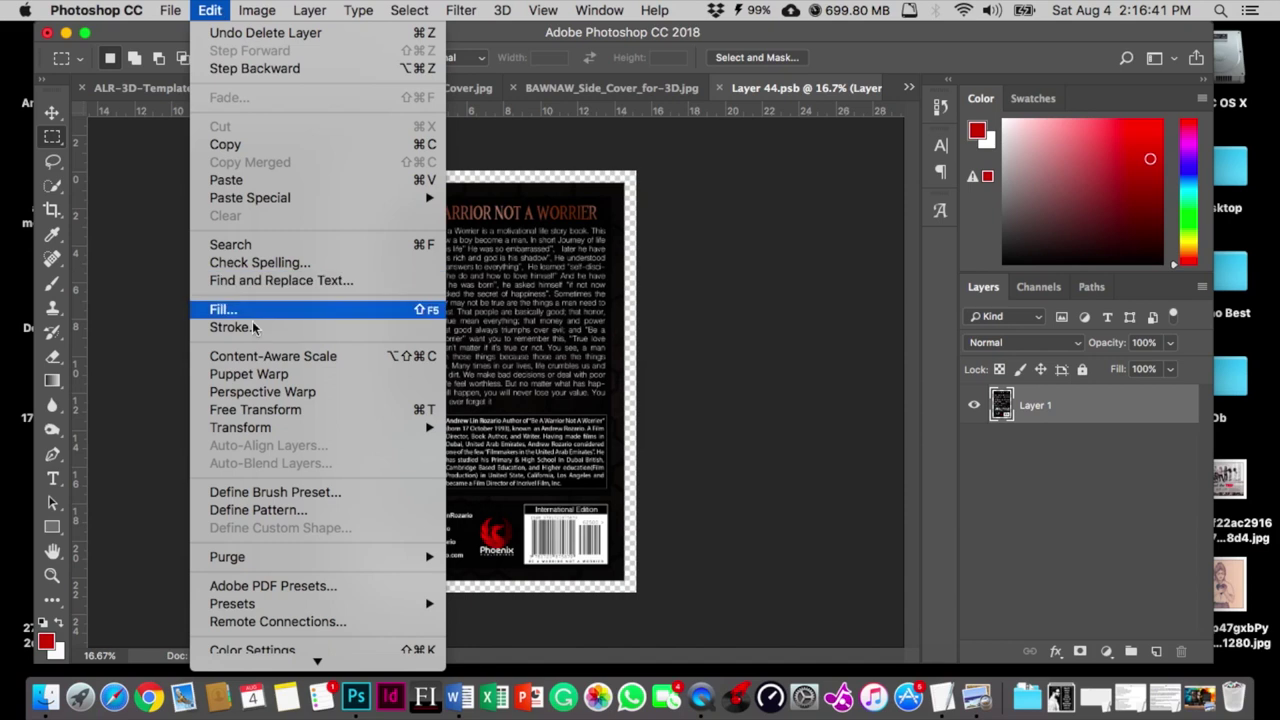
left_click(256, 410)
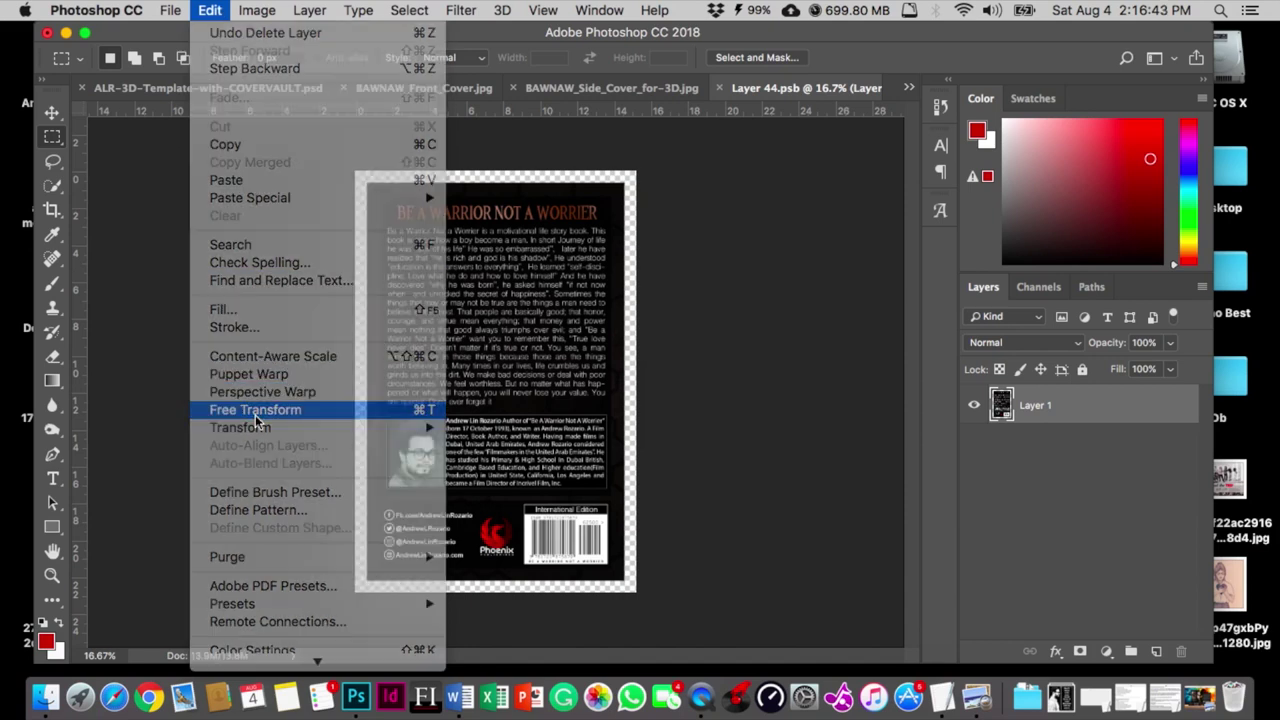
left_click_drag(495, 313, 482, 307)
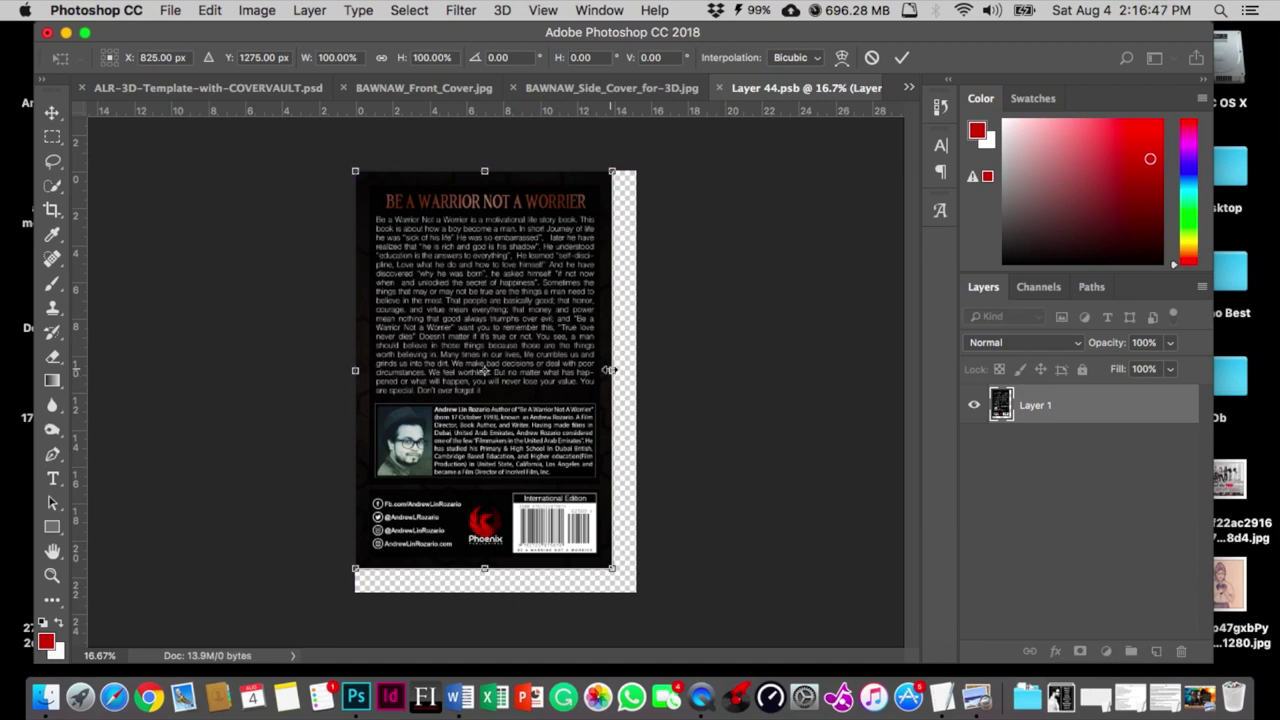
left_click_drag(612, 370, 638, 372)
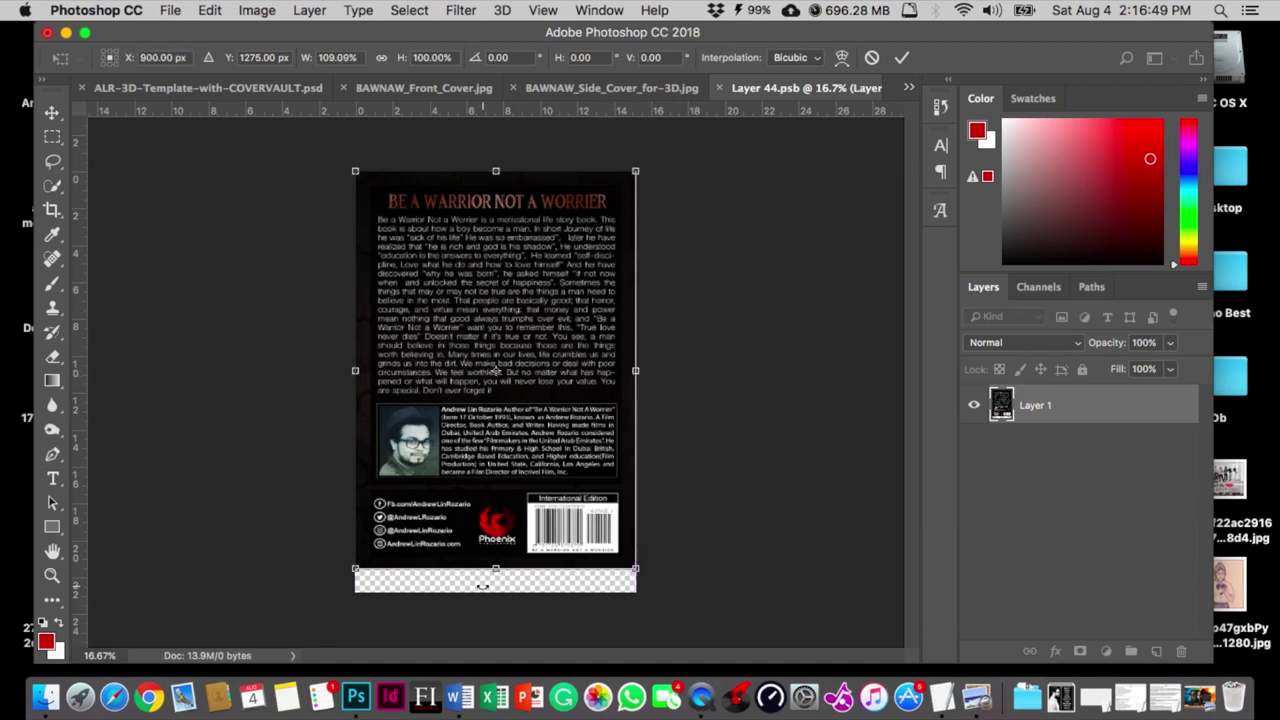
left_click_drag(495, 572, 493, 592)
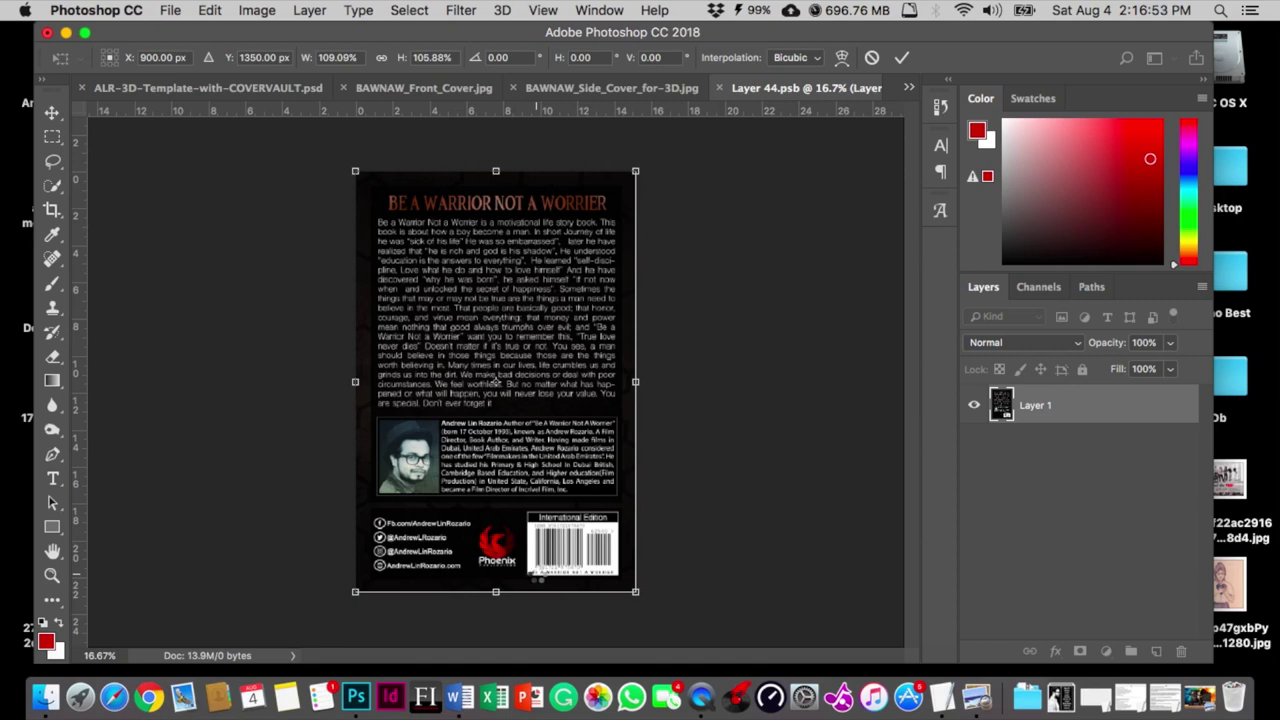
key("Return")
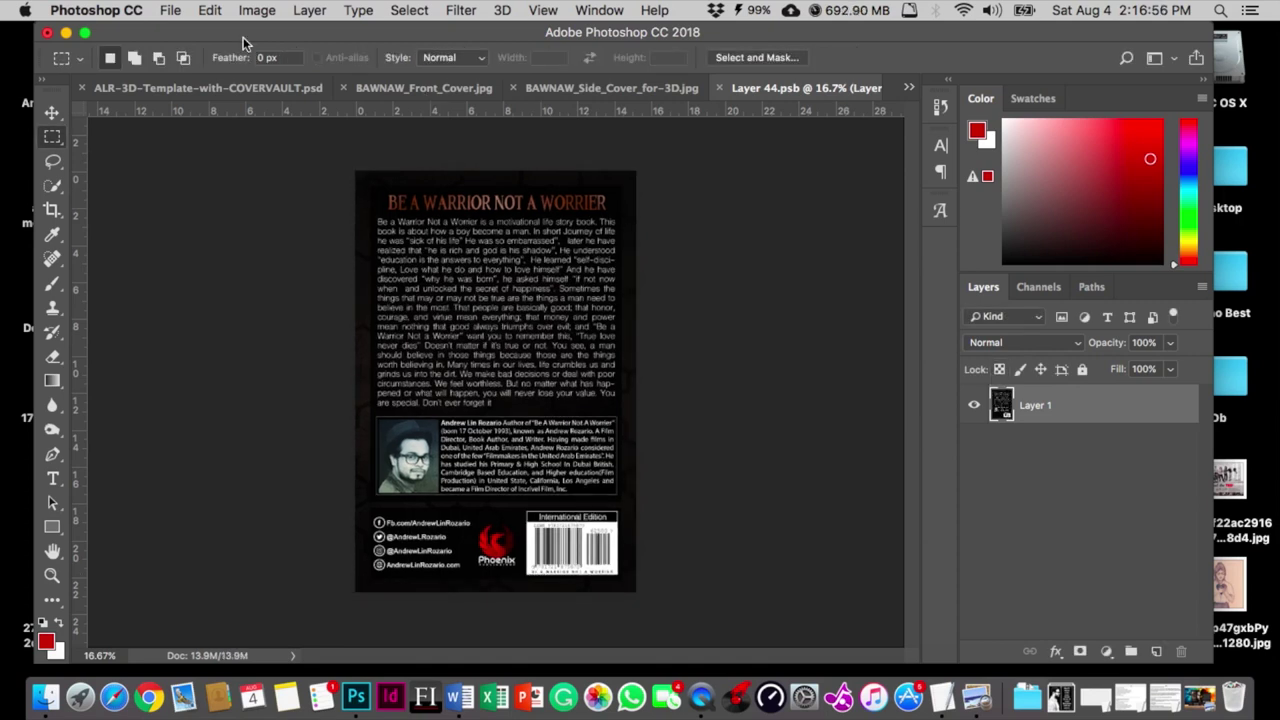
Save and close Layer 44.psb, returning to the ALR-3D-Template-with-COVERVAULT.psd mockup
left_click(171, 11)
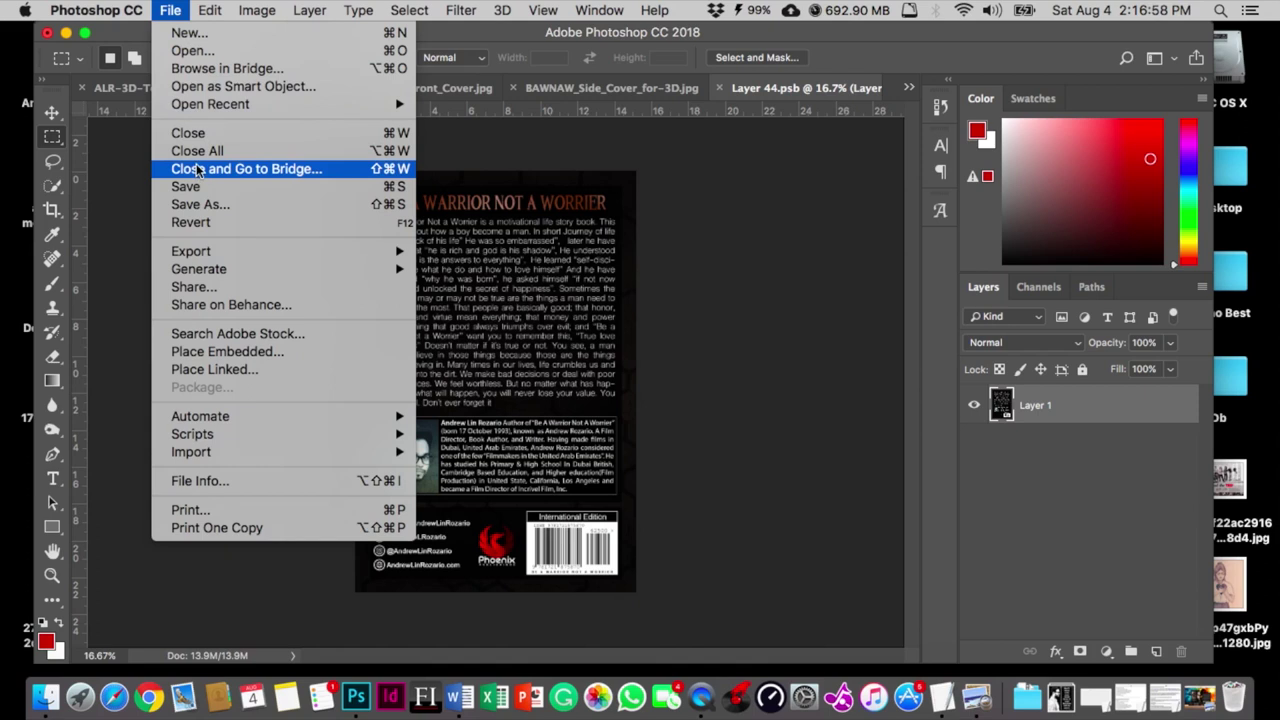
left_click(198, 188)
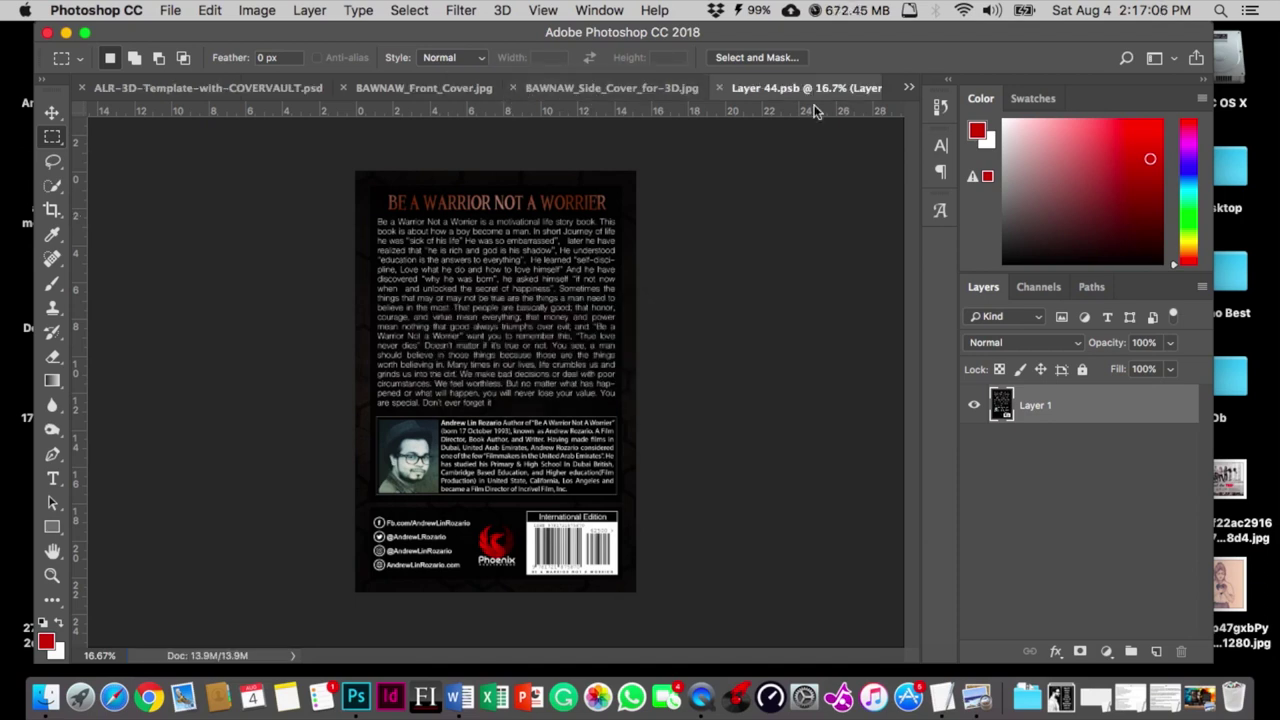
left_click(719, 88)
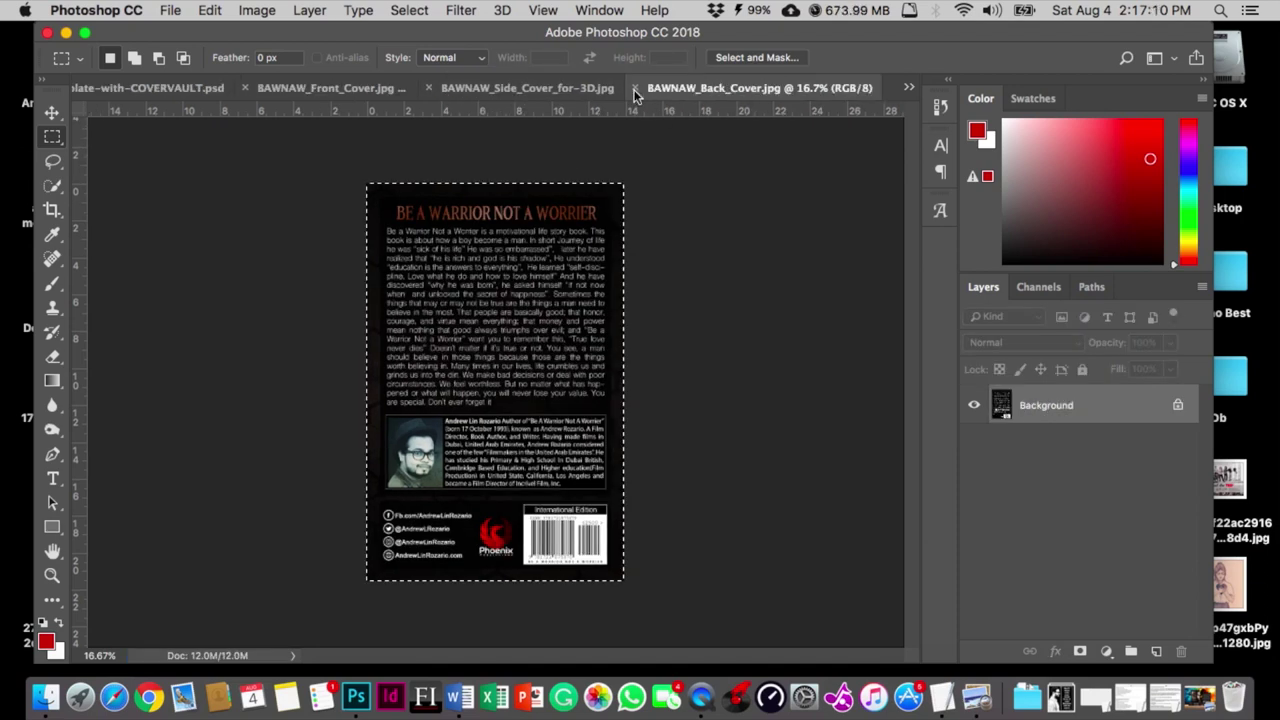
left_click(95, 88)
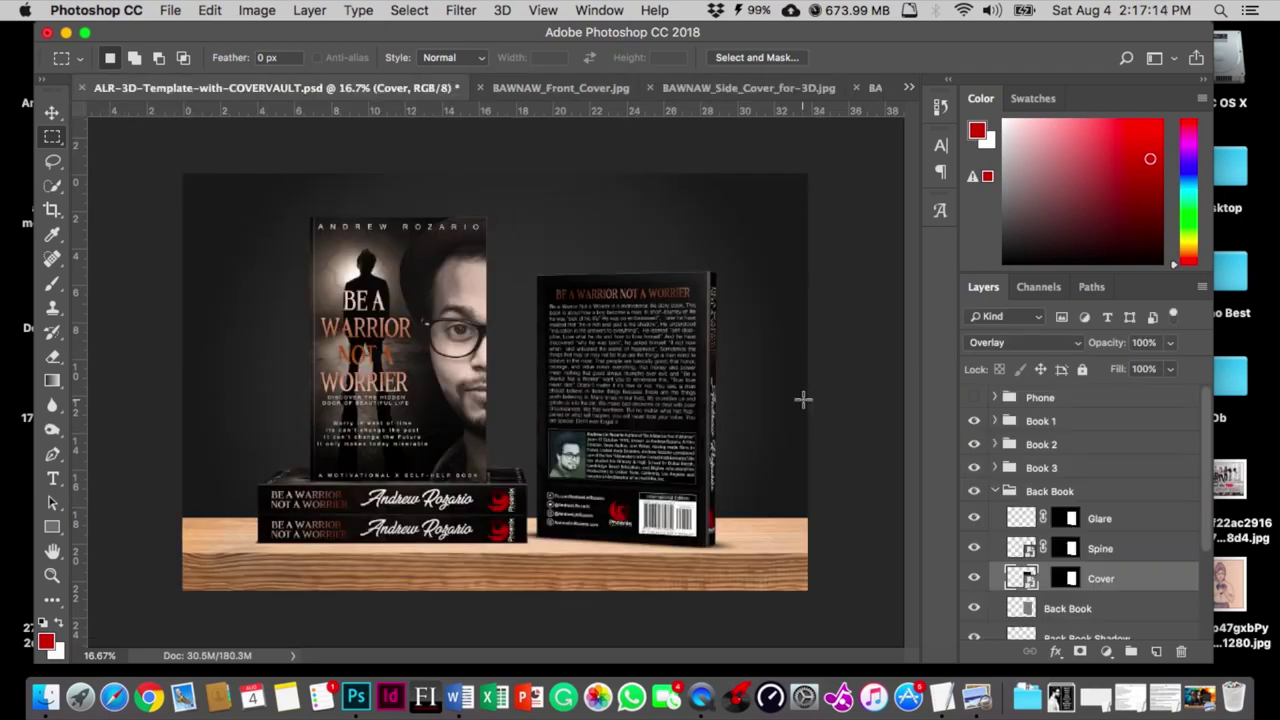
Collapse the Back Book group and select the Studio Backdrop Dark layer
left_click(996, 491)
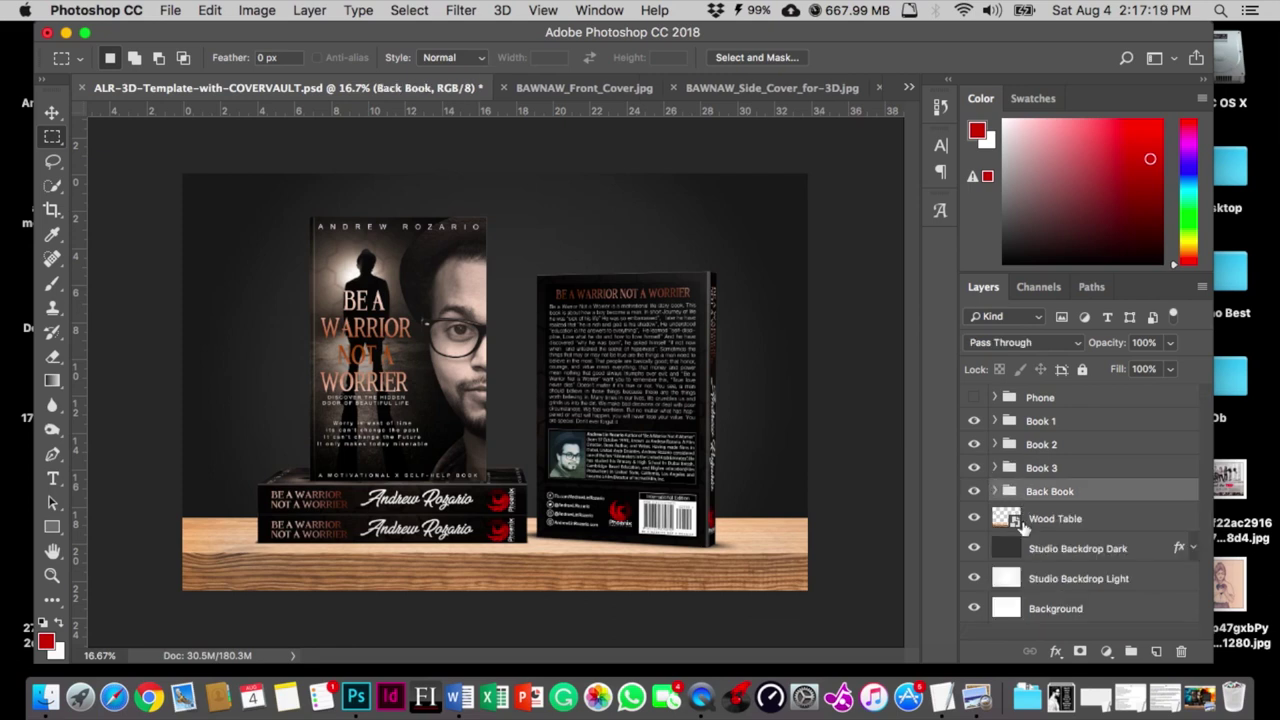
left_click(1066, 550)
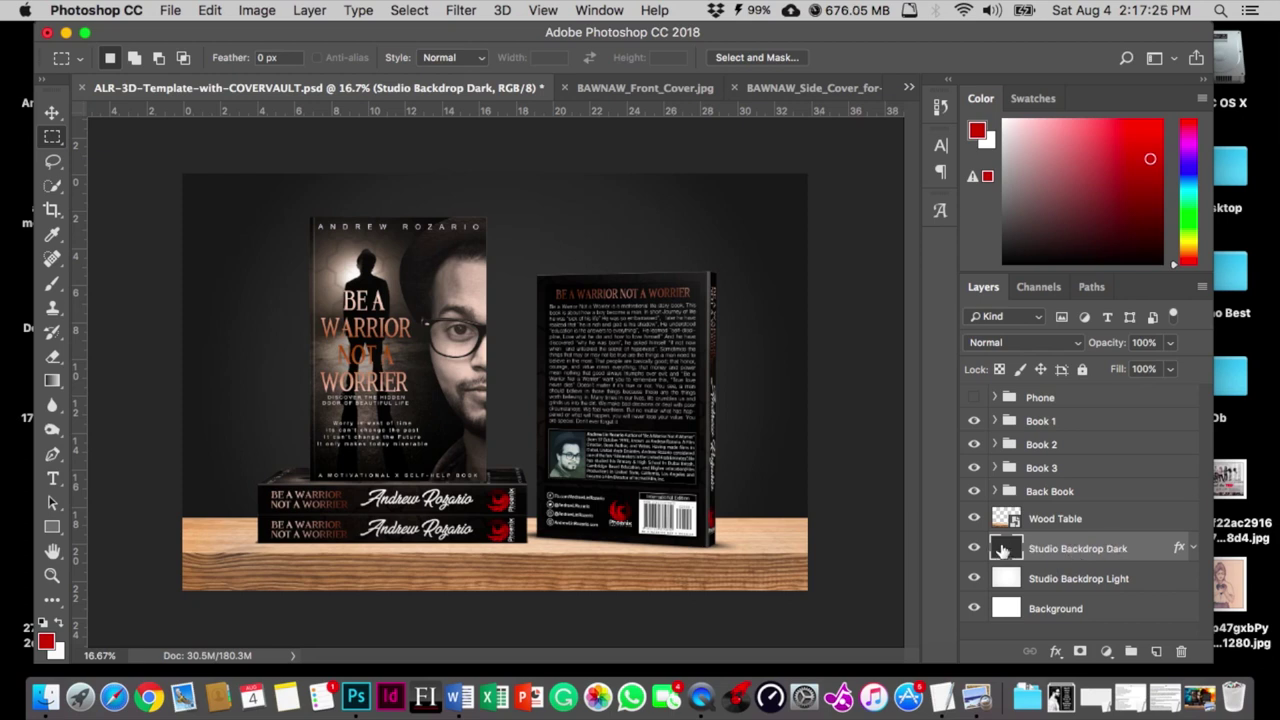
key("super+o")
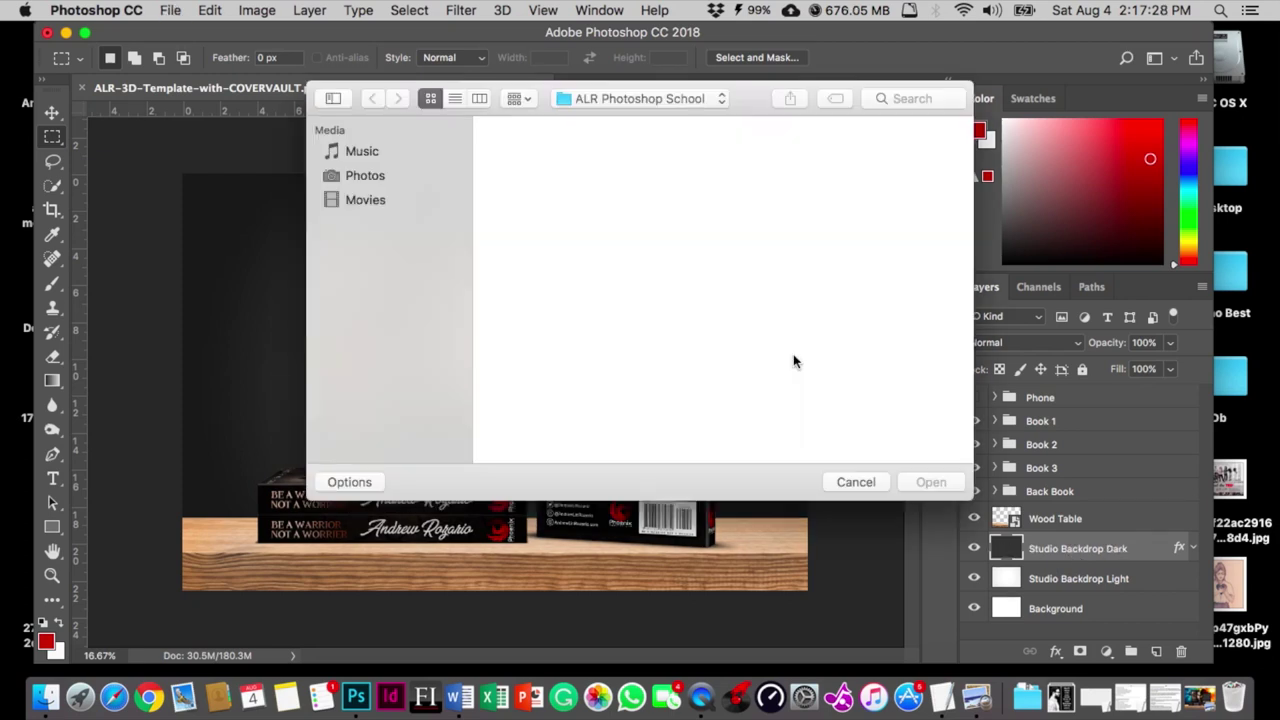
left_click(856, 484)
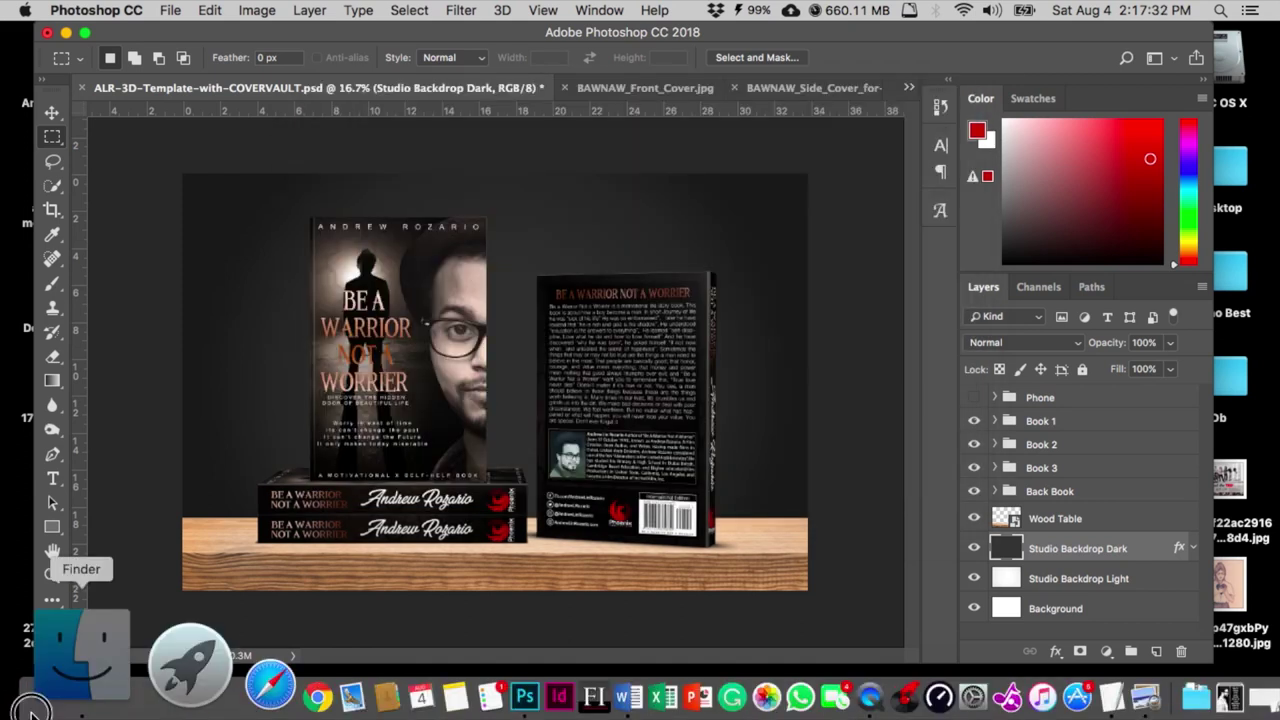
Open Sad-Wallpapers.jpg from the project folder in Photoshop
left_click(33, 708)
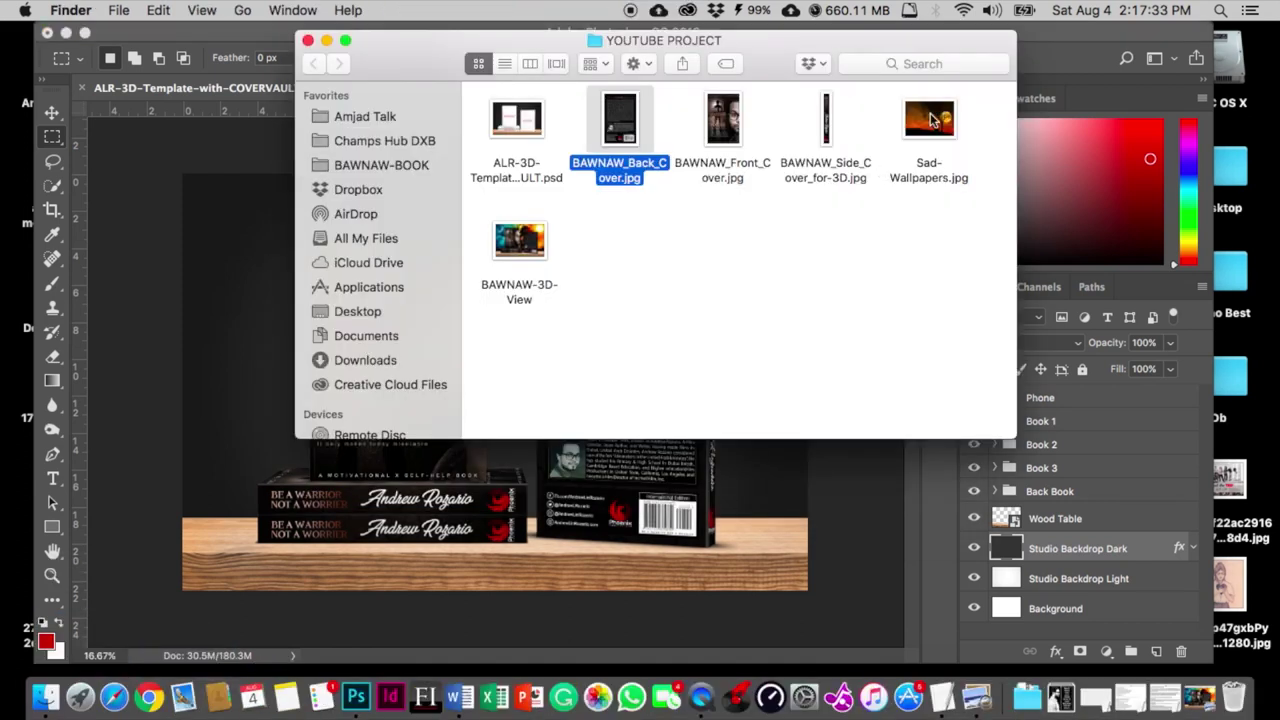
right_click(930, 120)
mouse_move(980, 140)
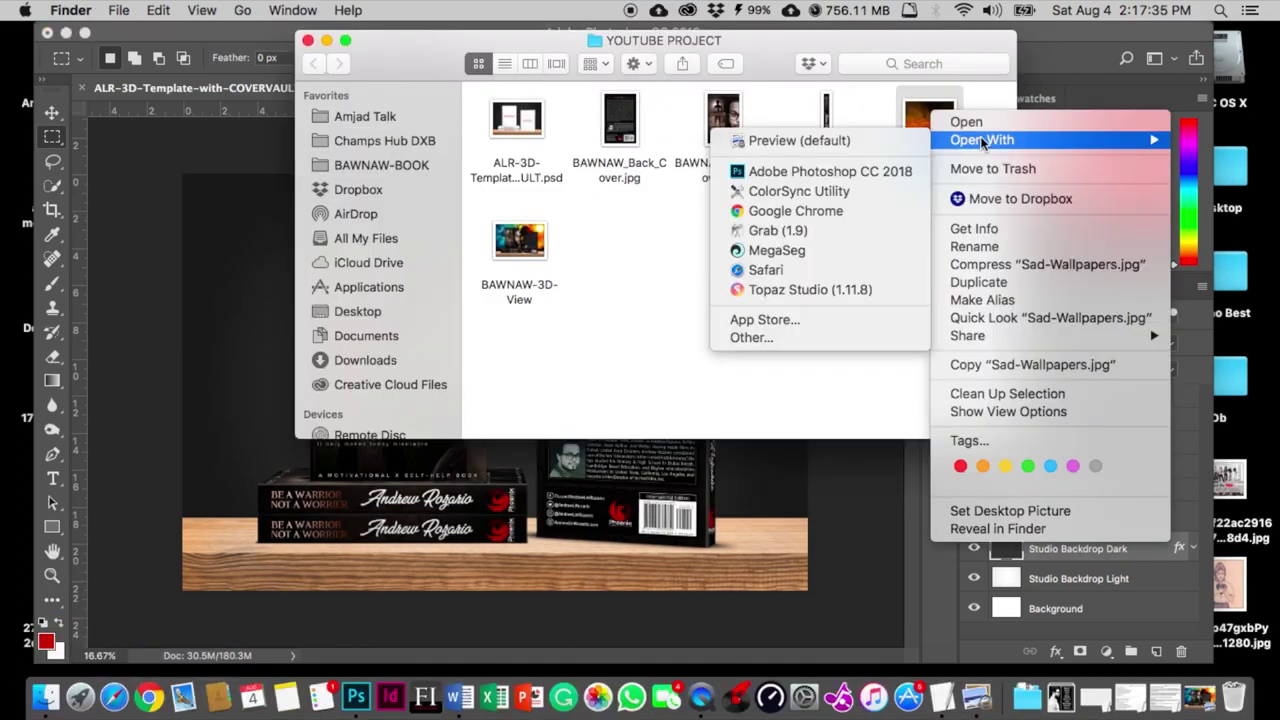
left_click(855, 174)
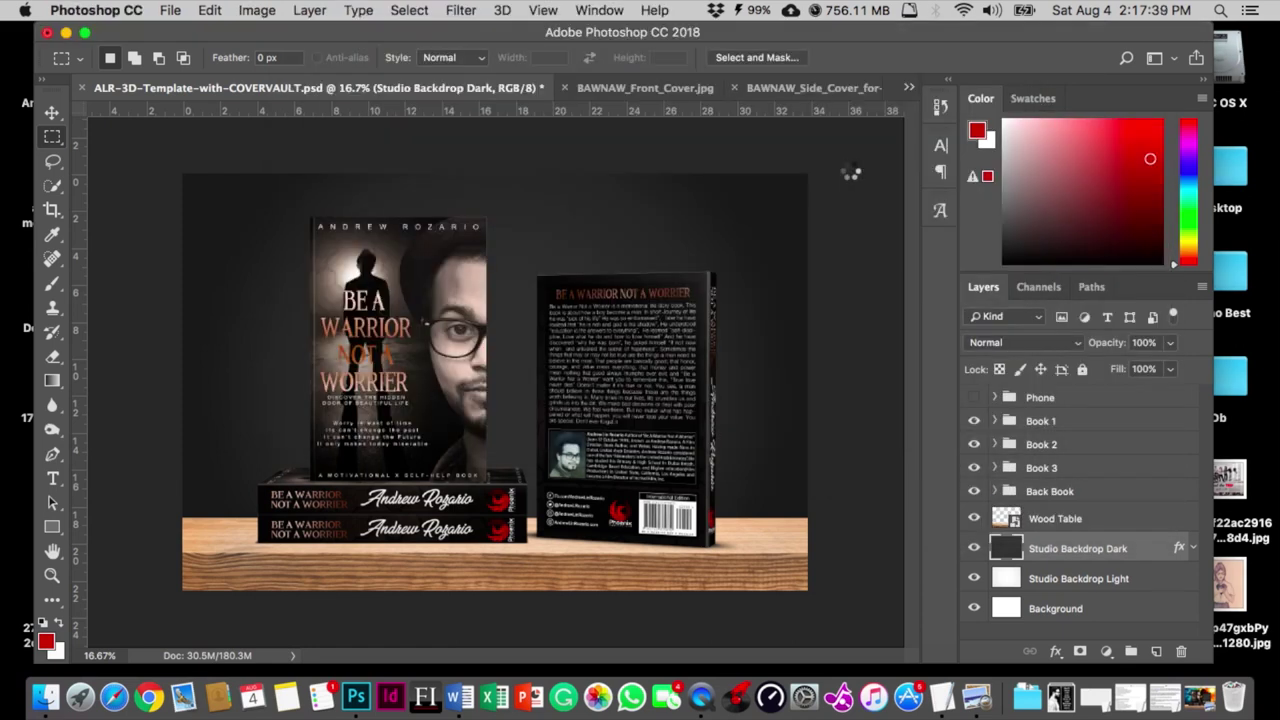
Select the entire sunset image and paste it into the mockup above the dark backdrop
scroll(634, 208, "down", 3)
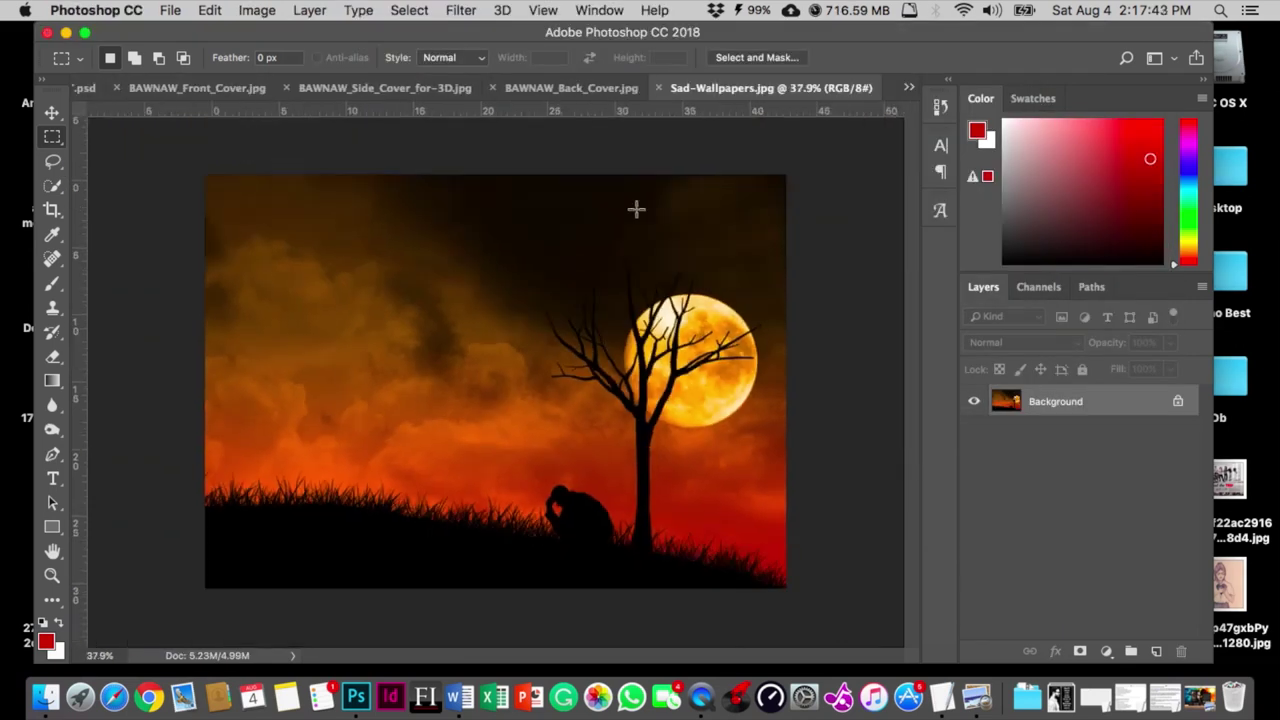
left_click_drag(181, 150, 877, 620)
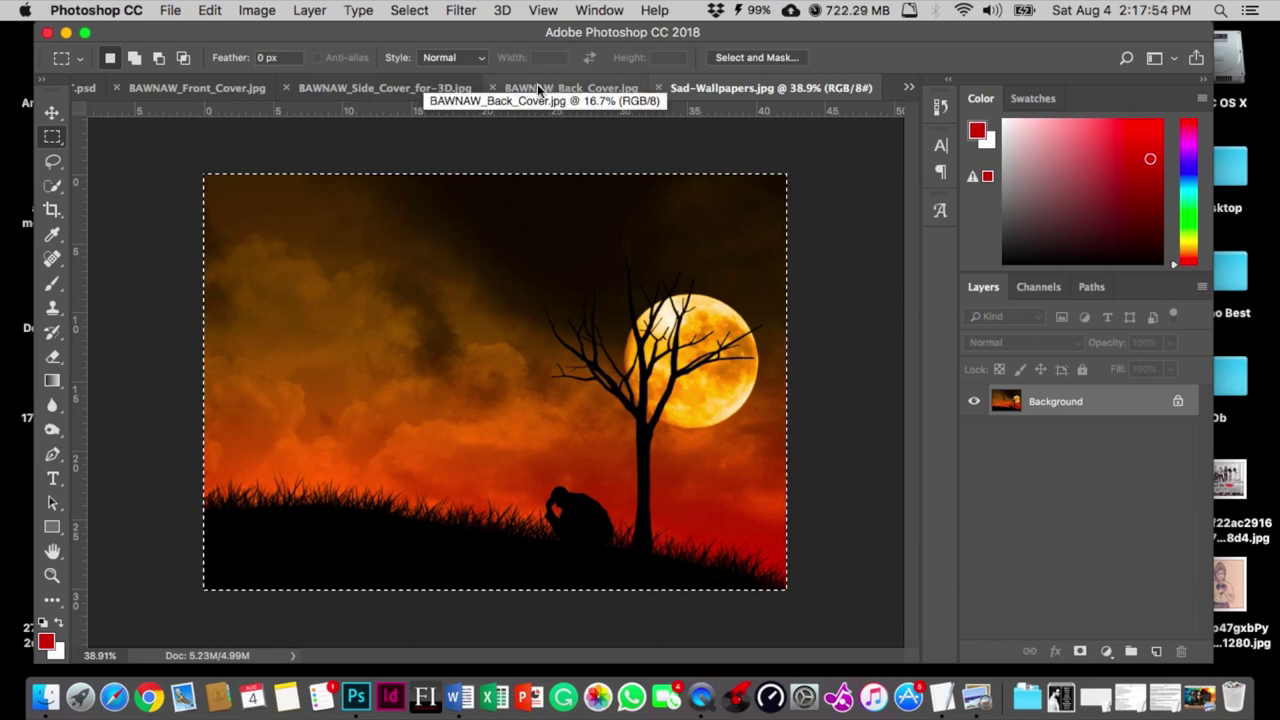
left_click(908, 87)
left_click(908, 244)
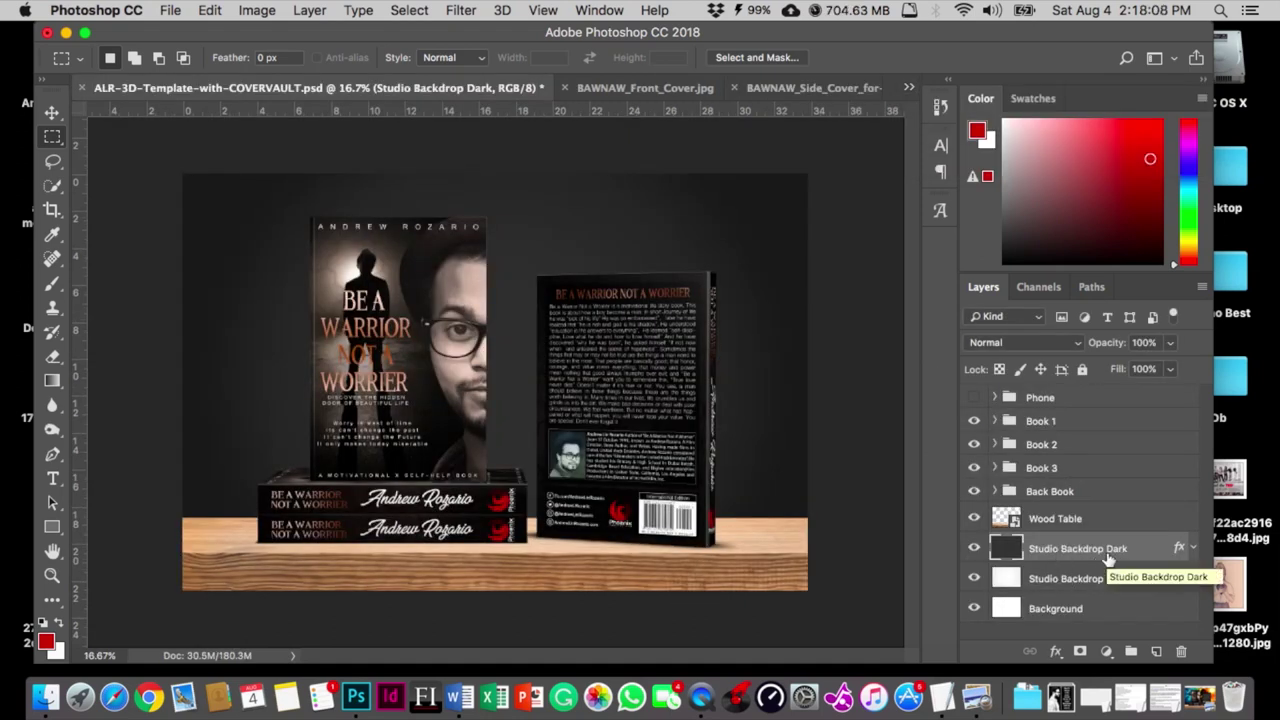
key("super+v")
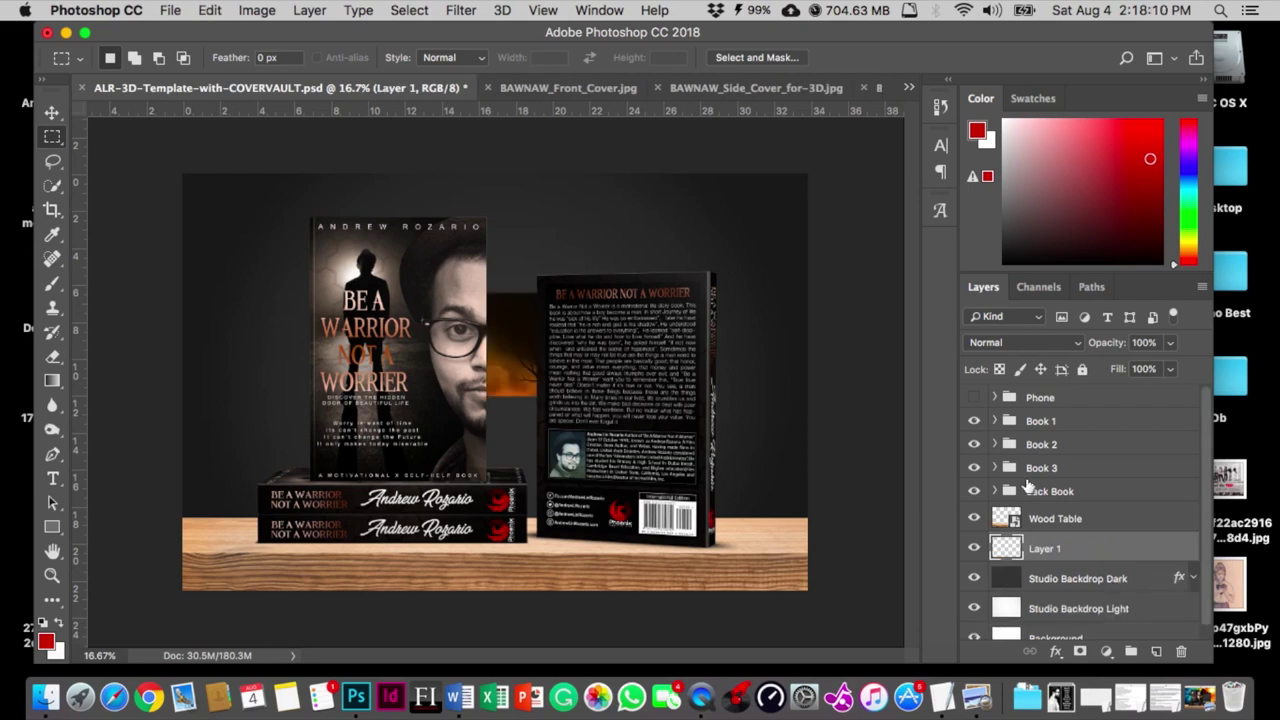
Move and enlarge the sunset layer to fill the backdrop, with the moon behind the back book
key("super+t")
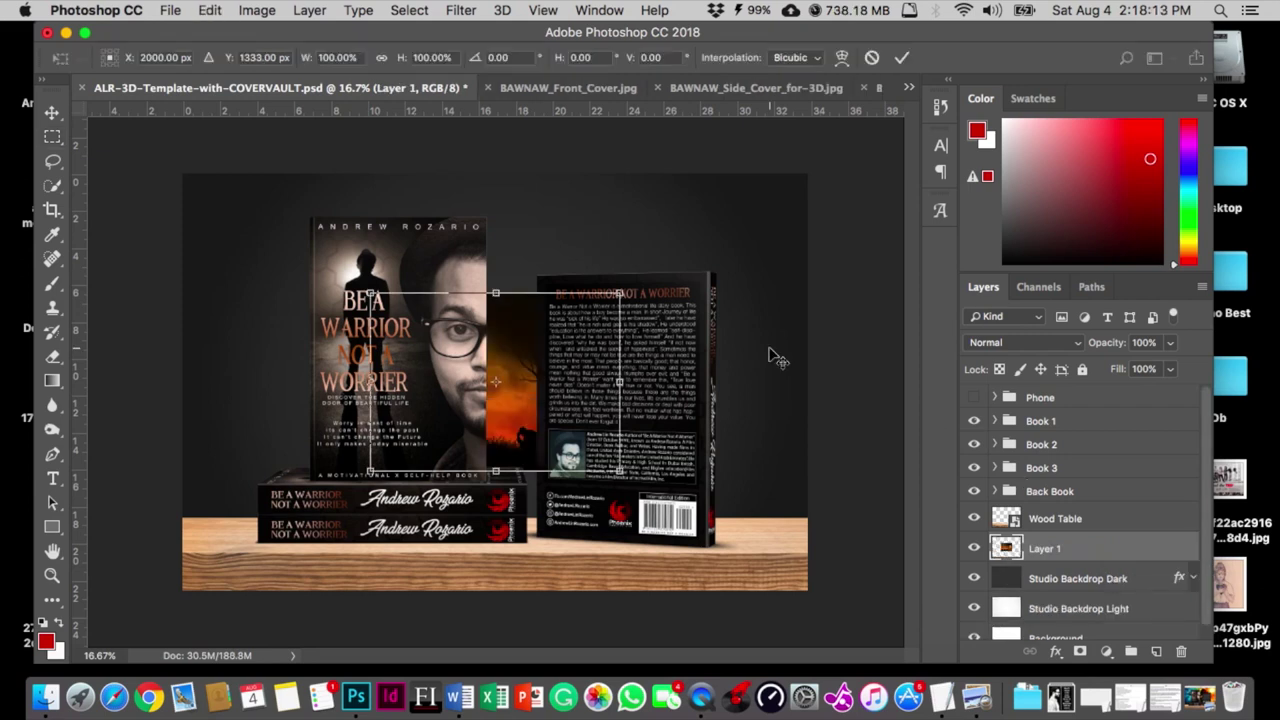
left_click_drag(393, 260, 222, 215)
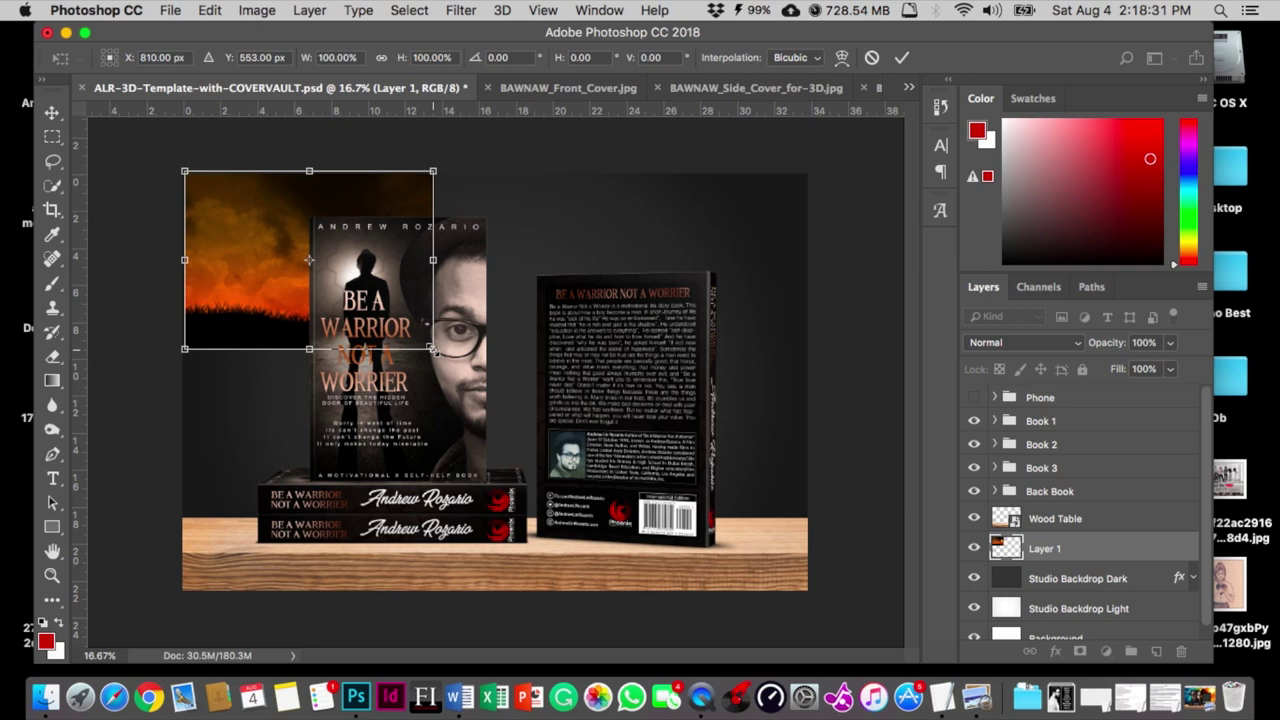
left_click_drag(432, 348, 857, 543)
left_click_drag(504, 428, 506, 338)
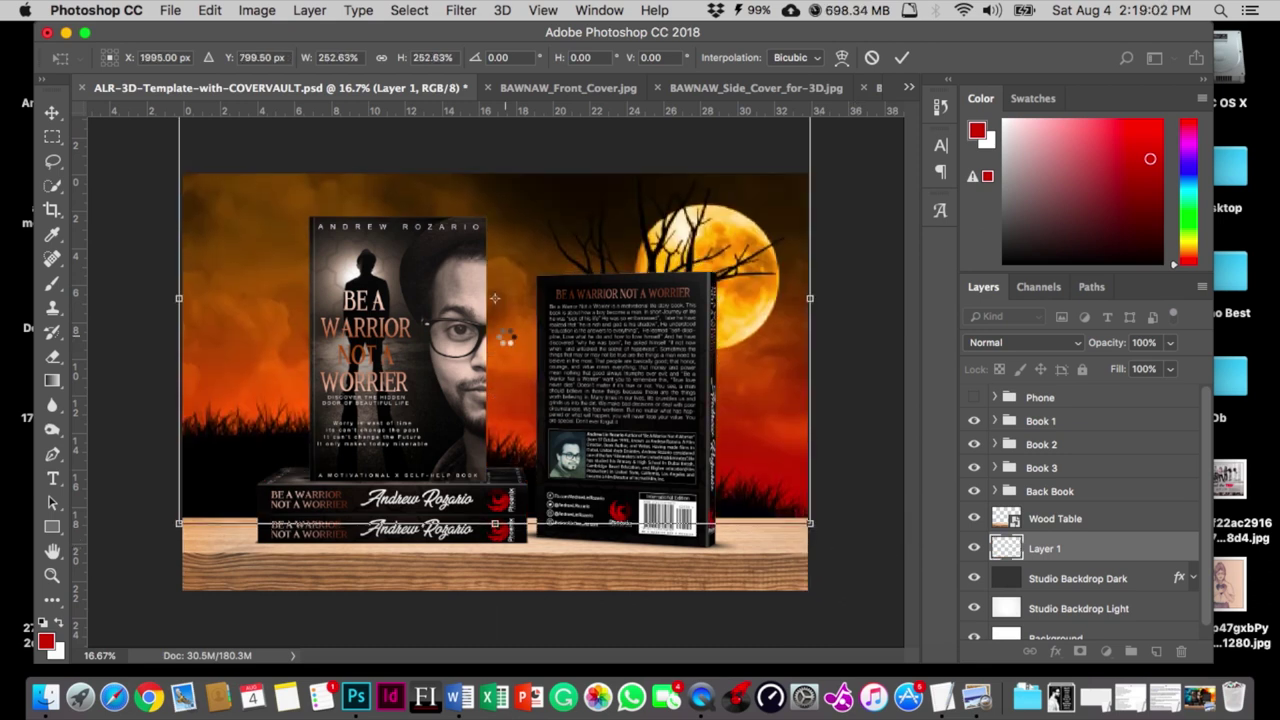
key("Return")
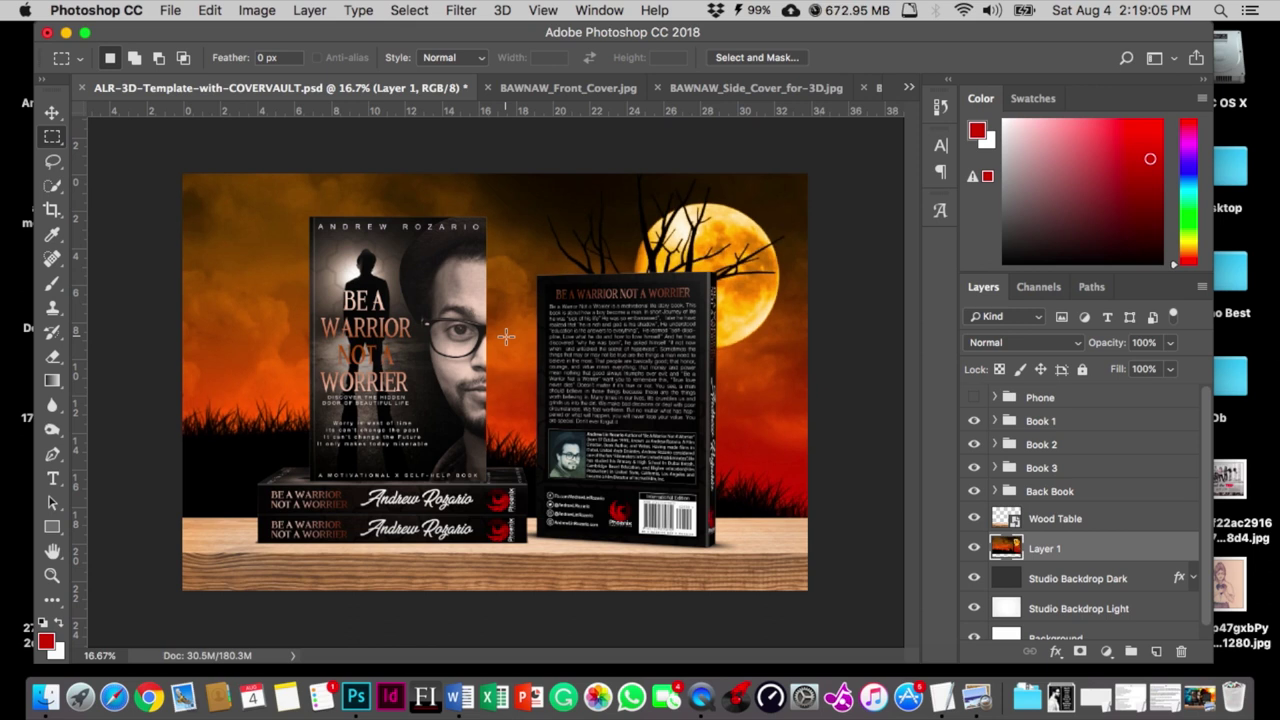